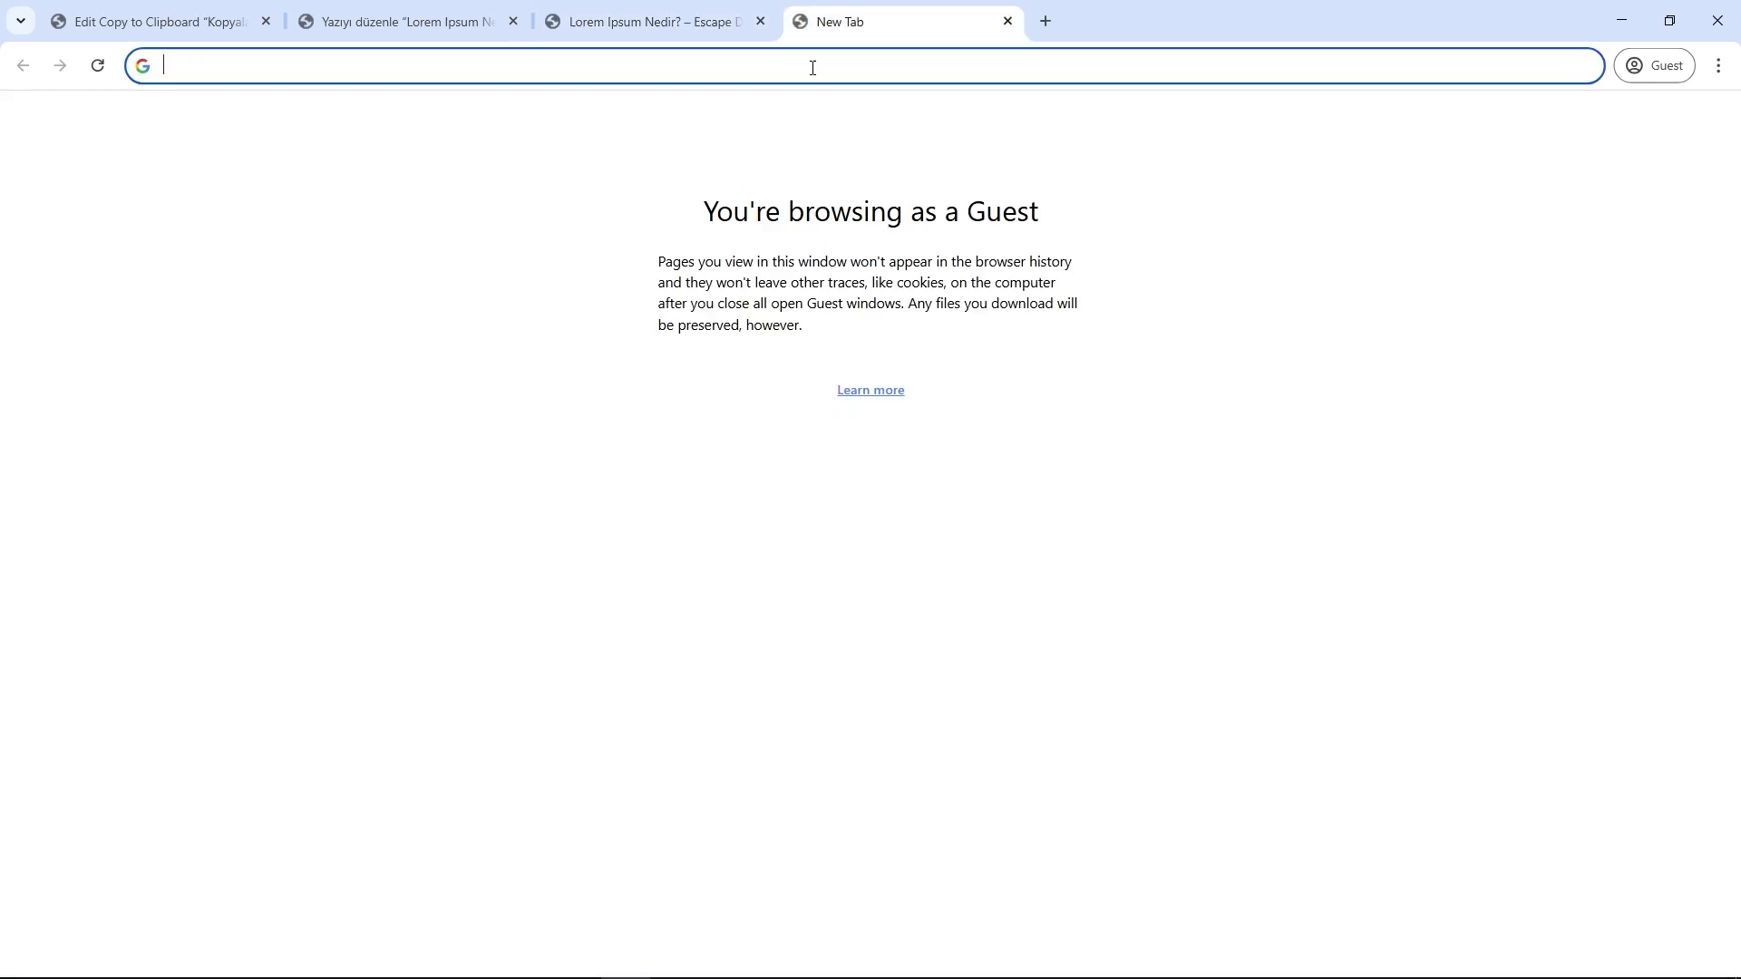
- Return to the post being edited and insert a Copy Button block below its last paragraph
left_click(1008, 20)
left_click(408, 22)
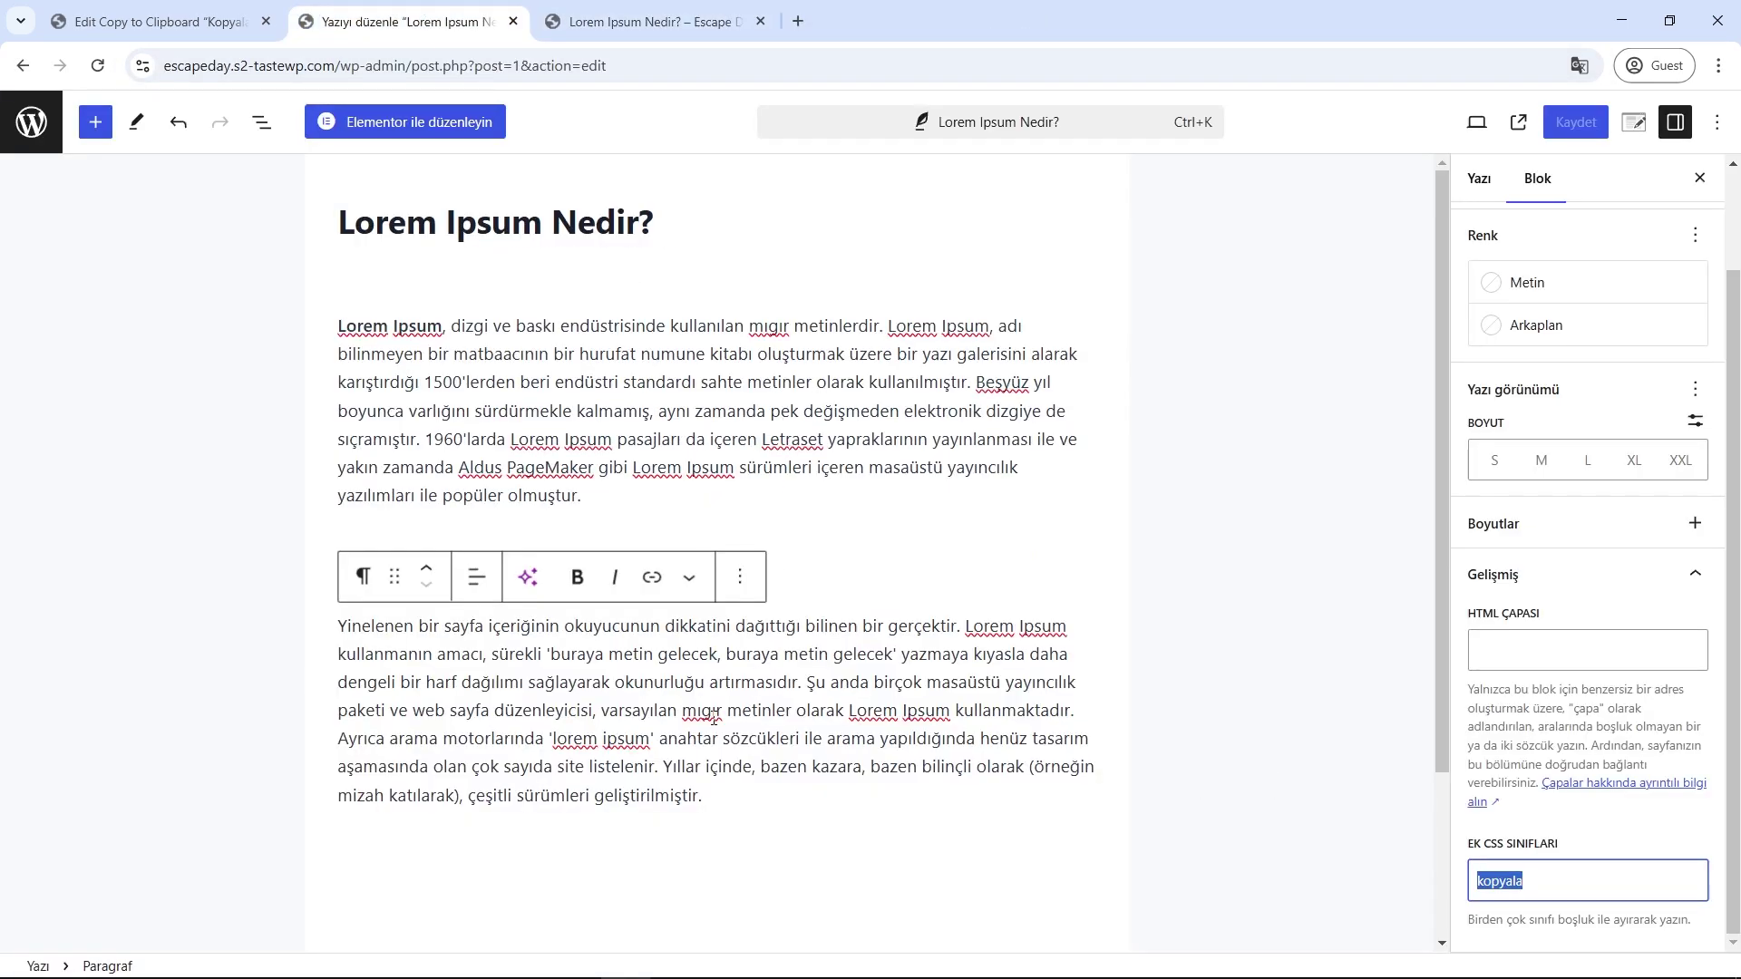
left_click(736, 816)
scroll(745, 780, "down", 2)
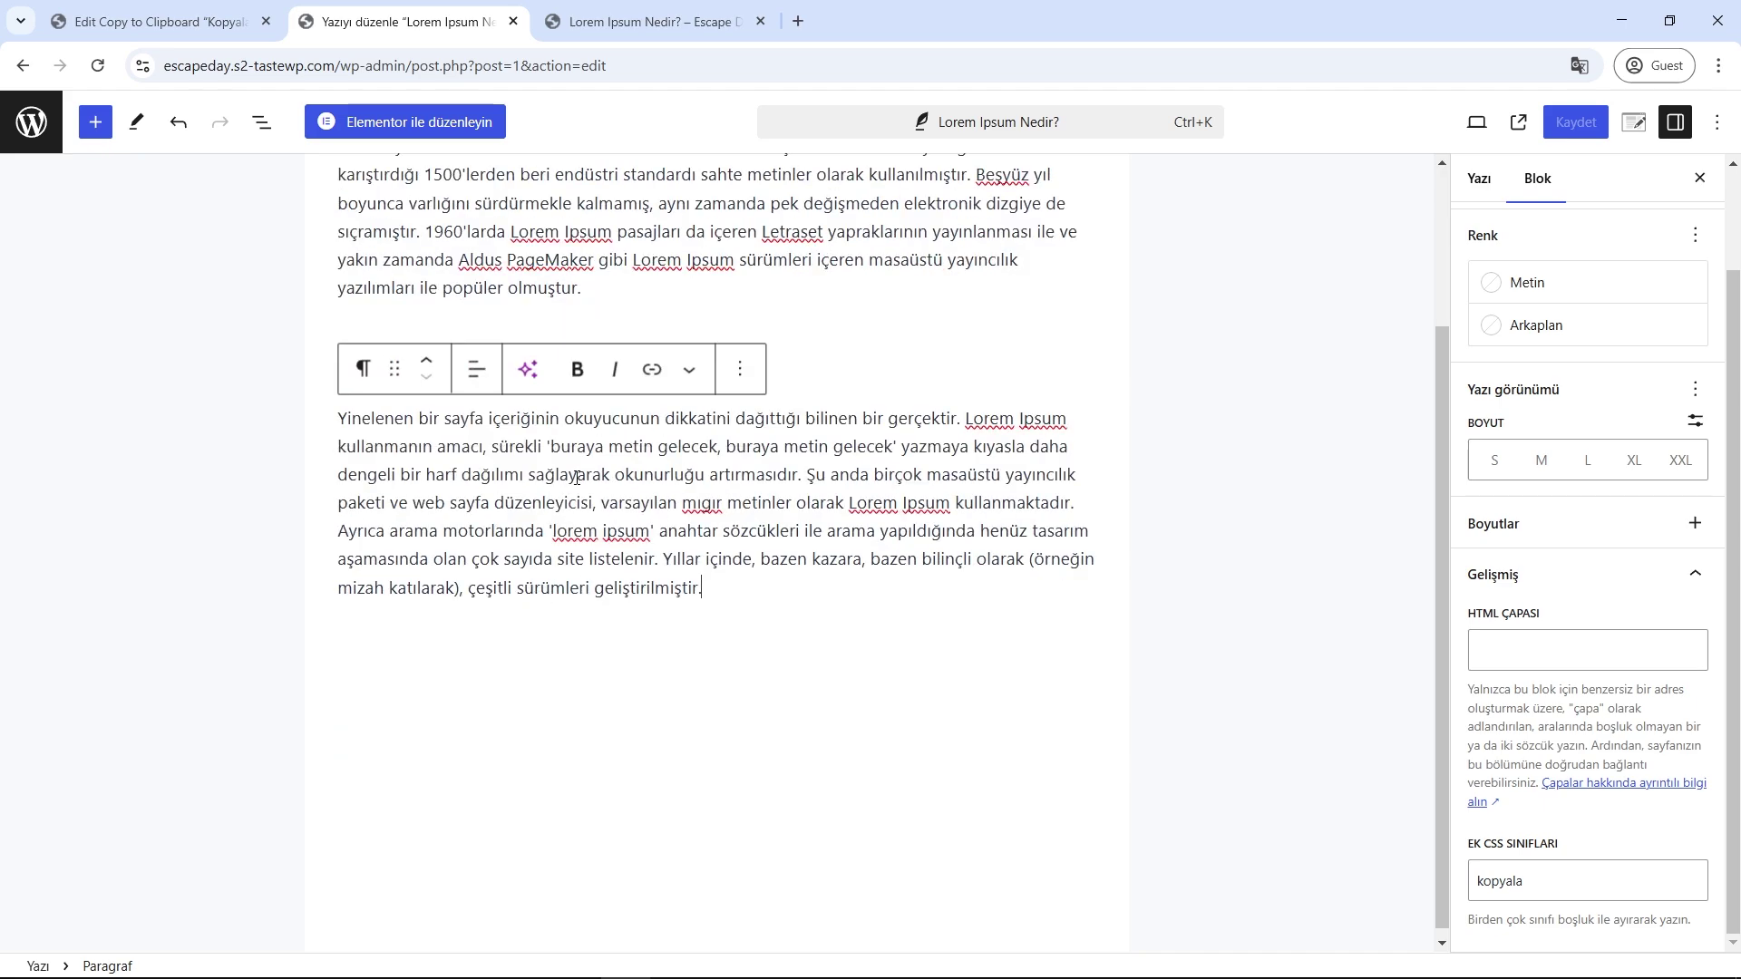
key("Return")
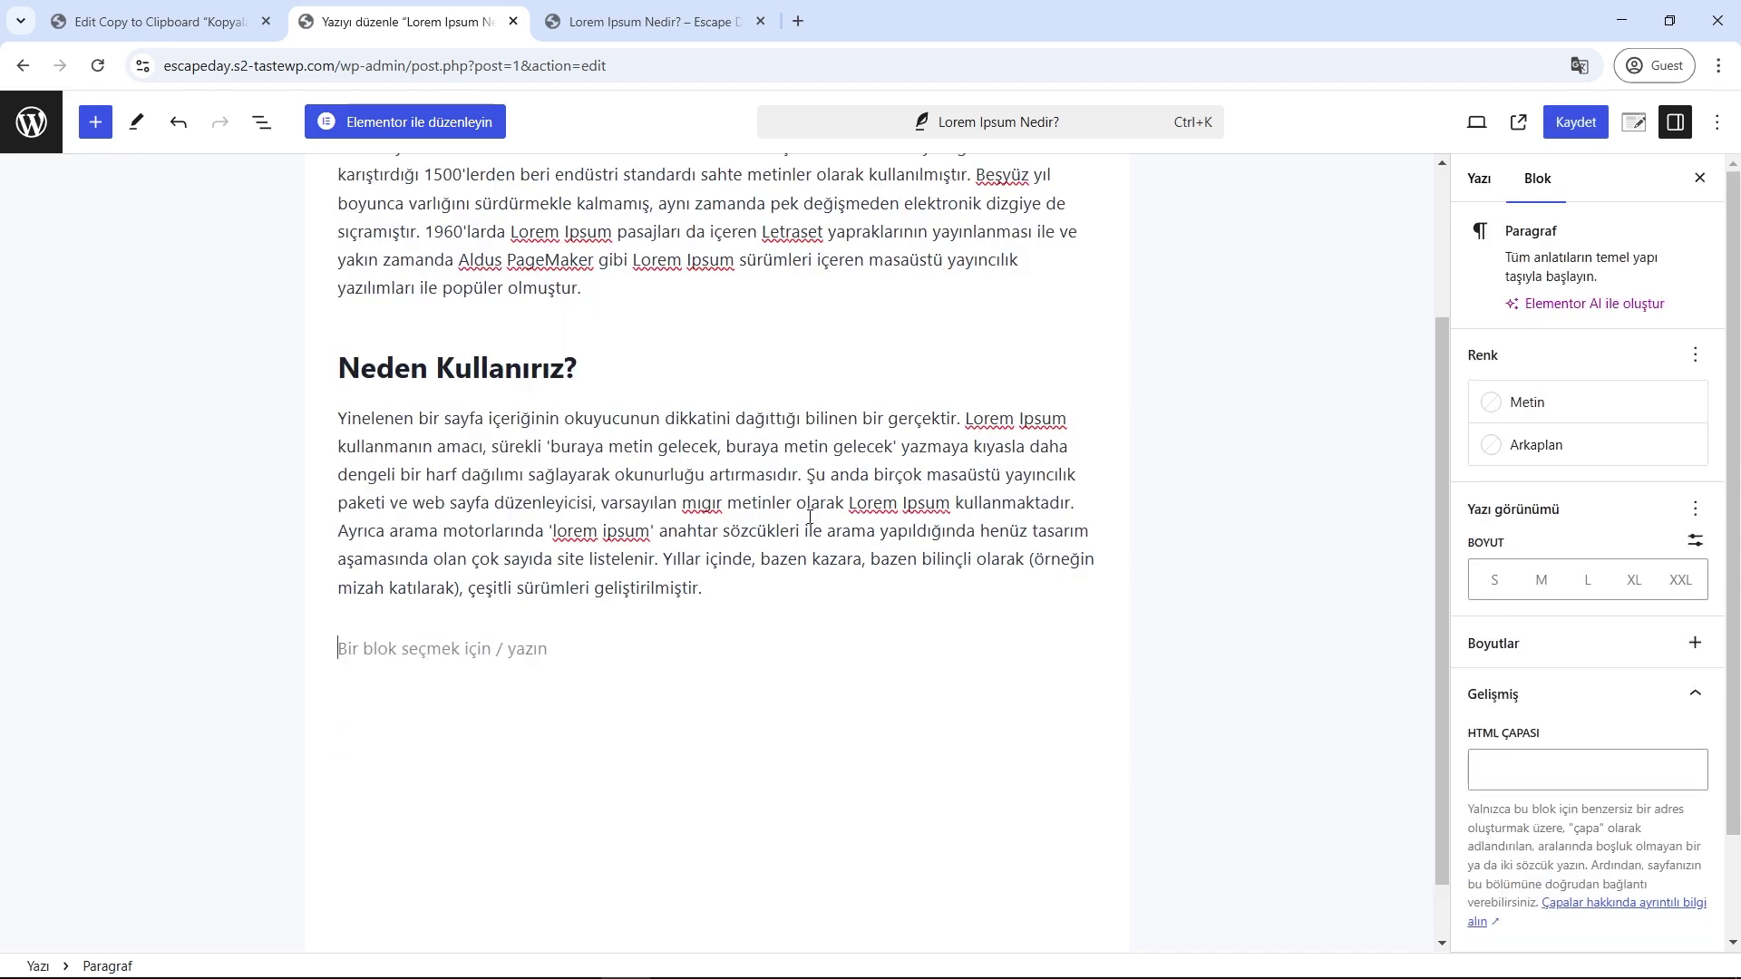
type("/")
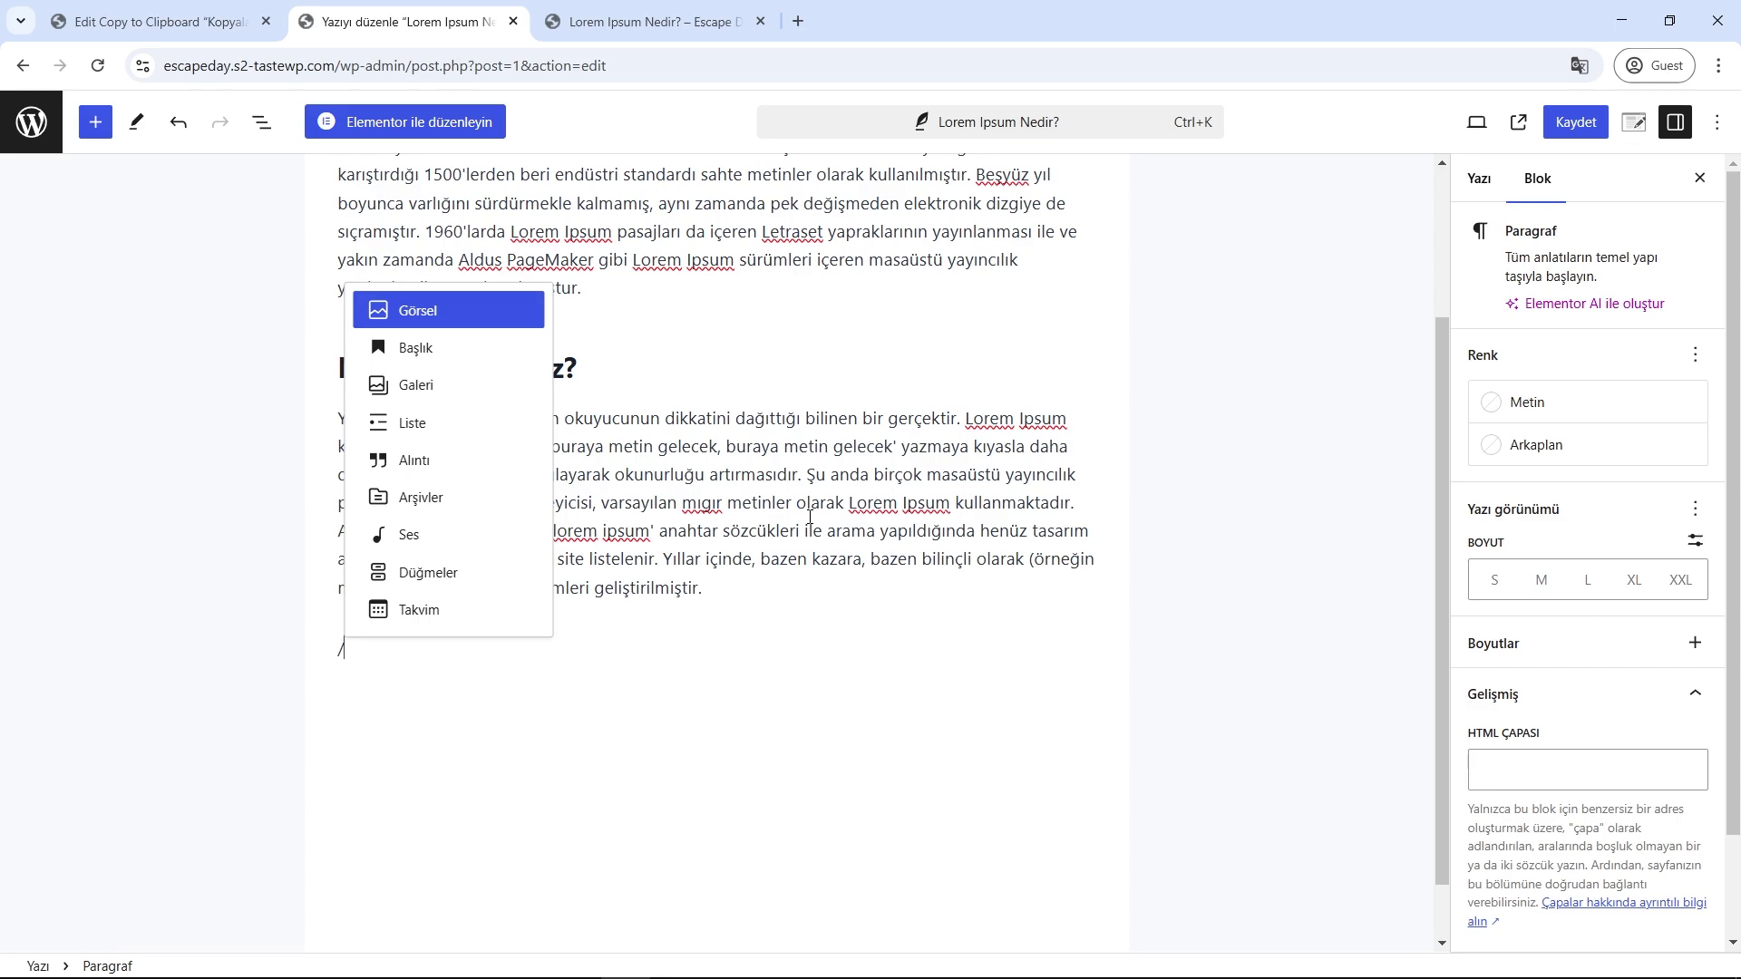
type("copy")
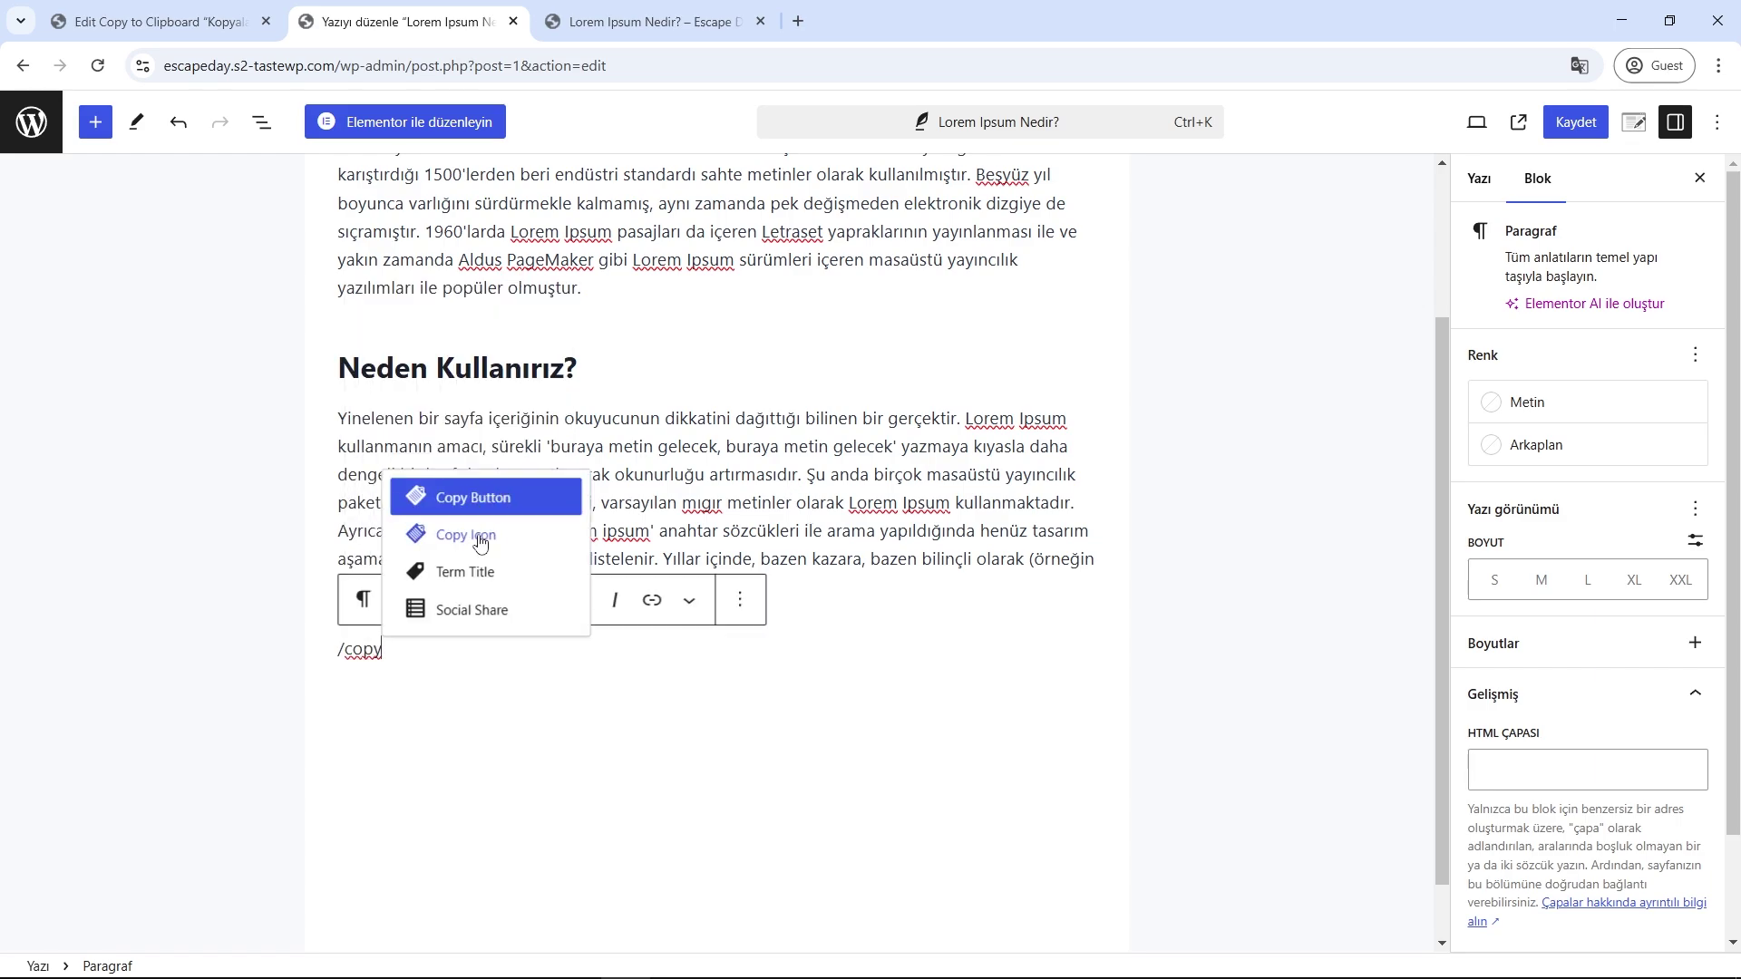
left_click(505, 510)
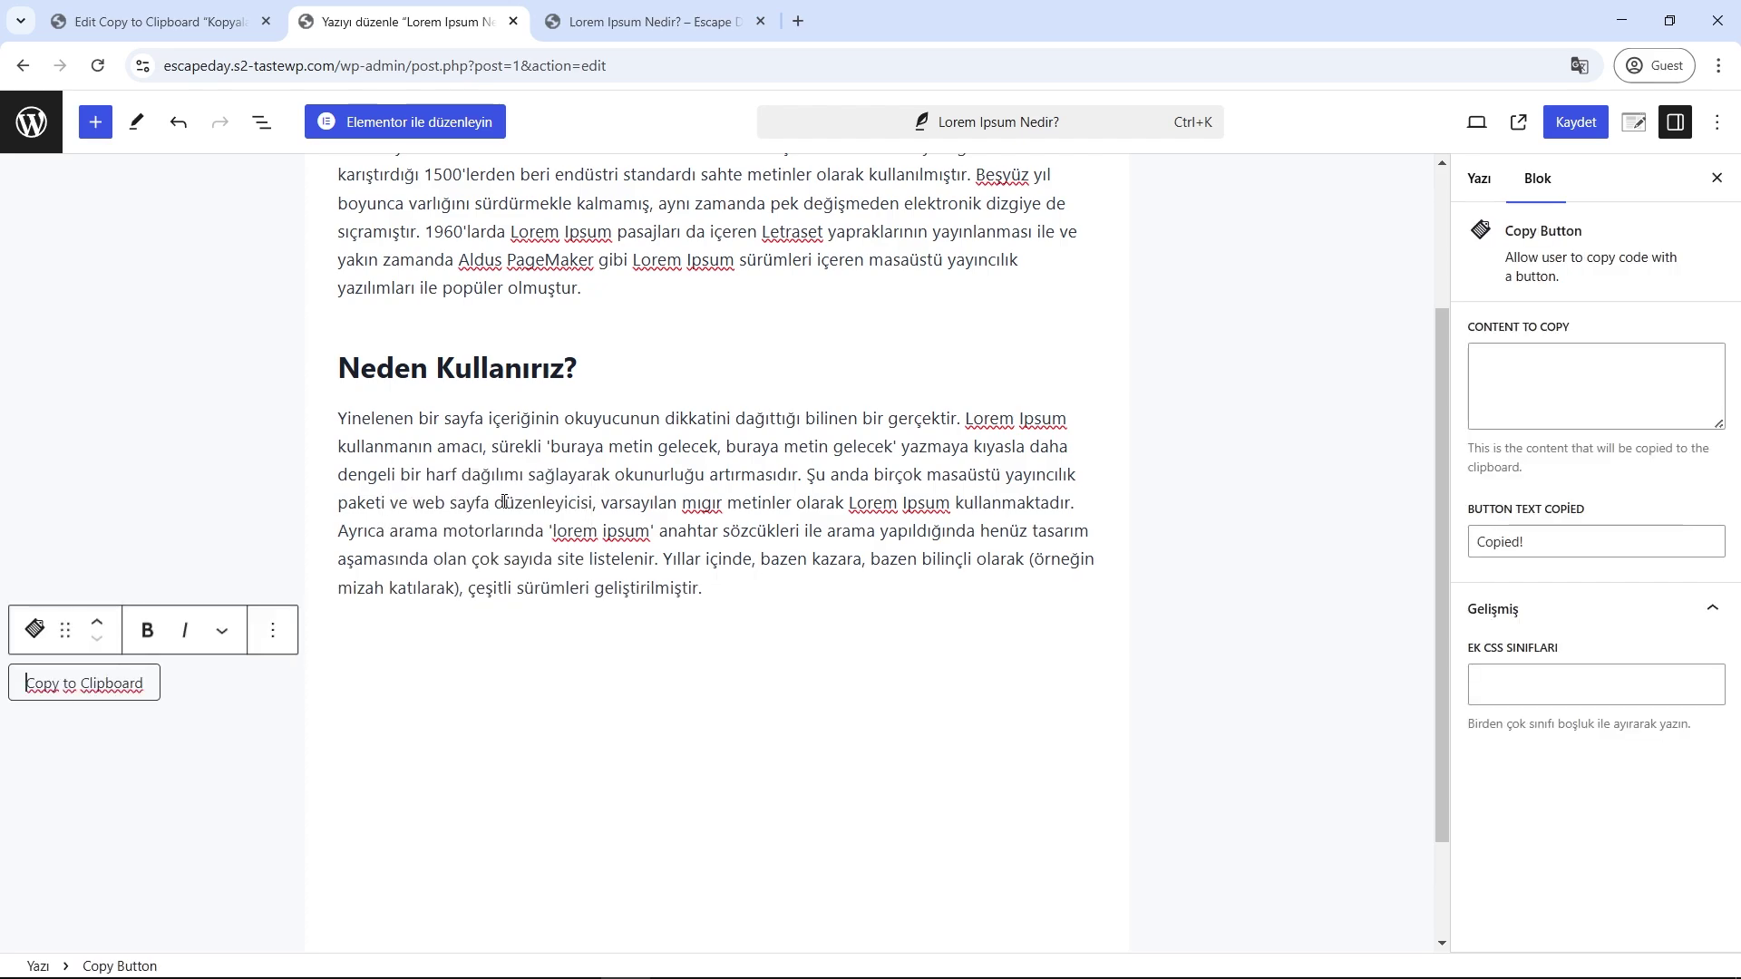
- Change the new Copy Button block's label to "Panoya Kopyala"
triple_click(88, 692)
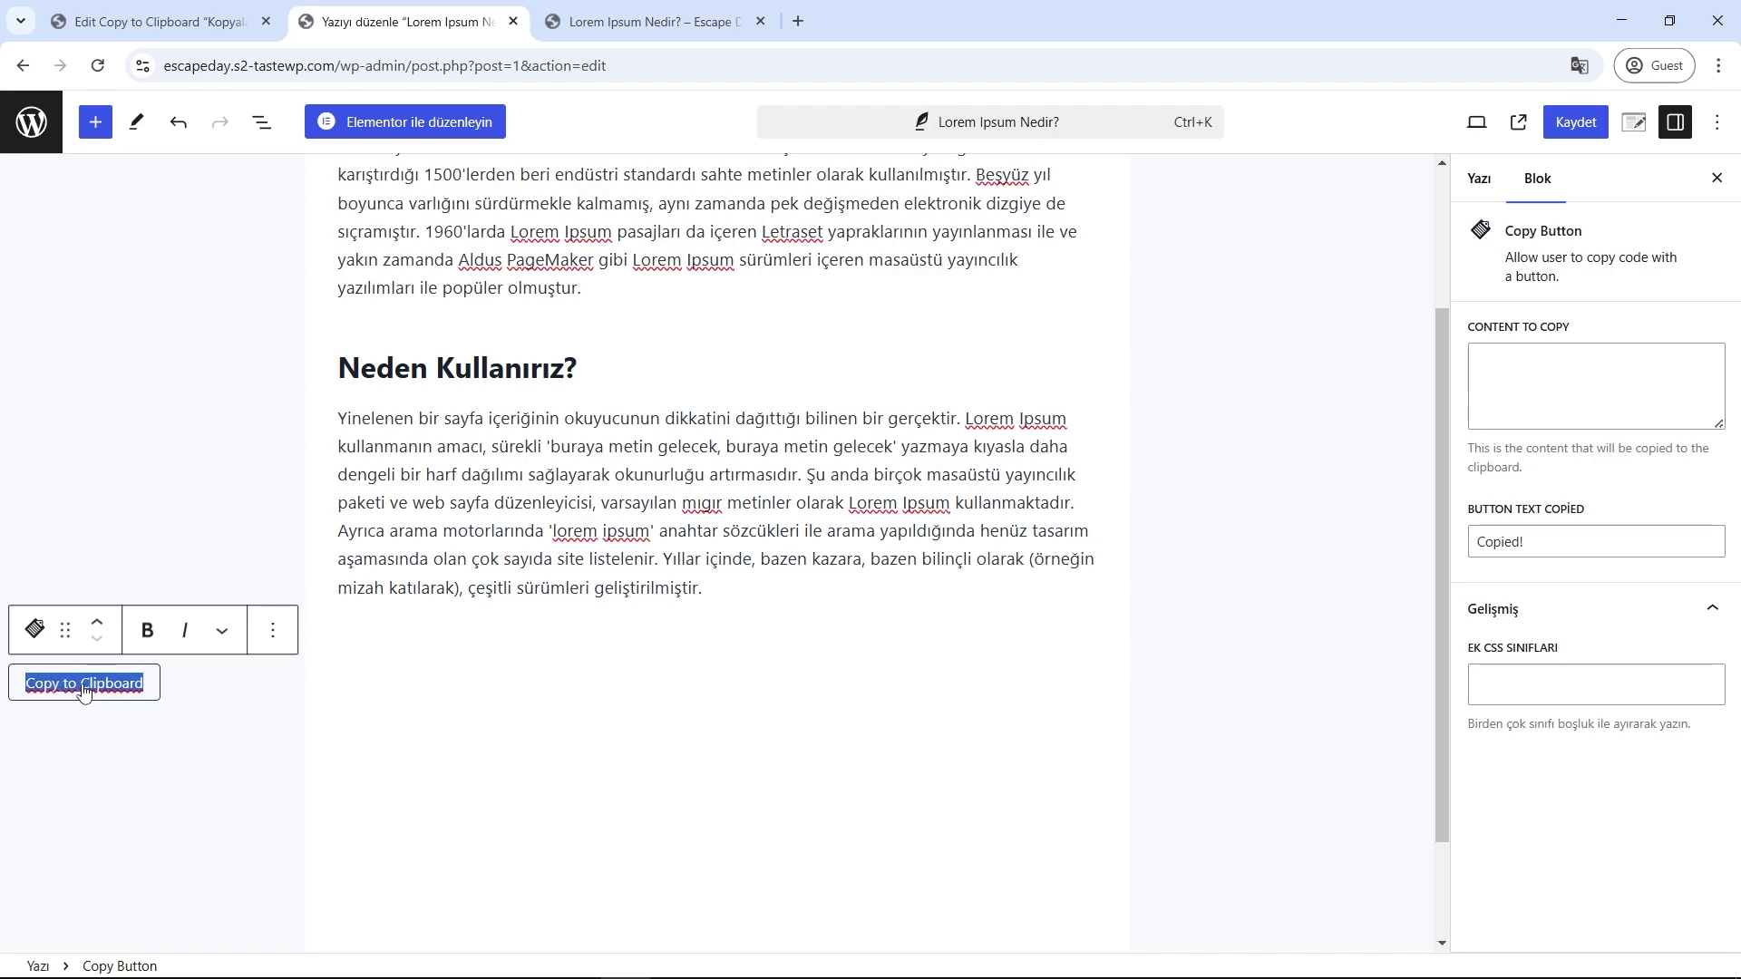
type("Panoy")
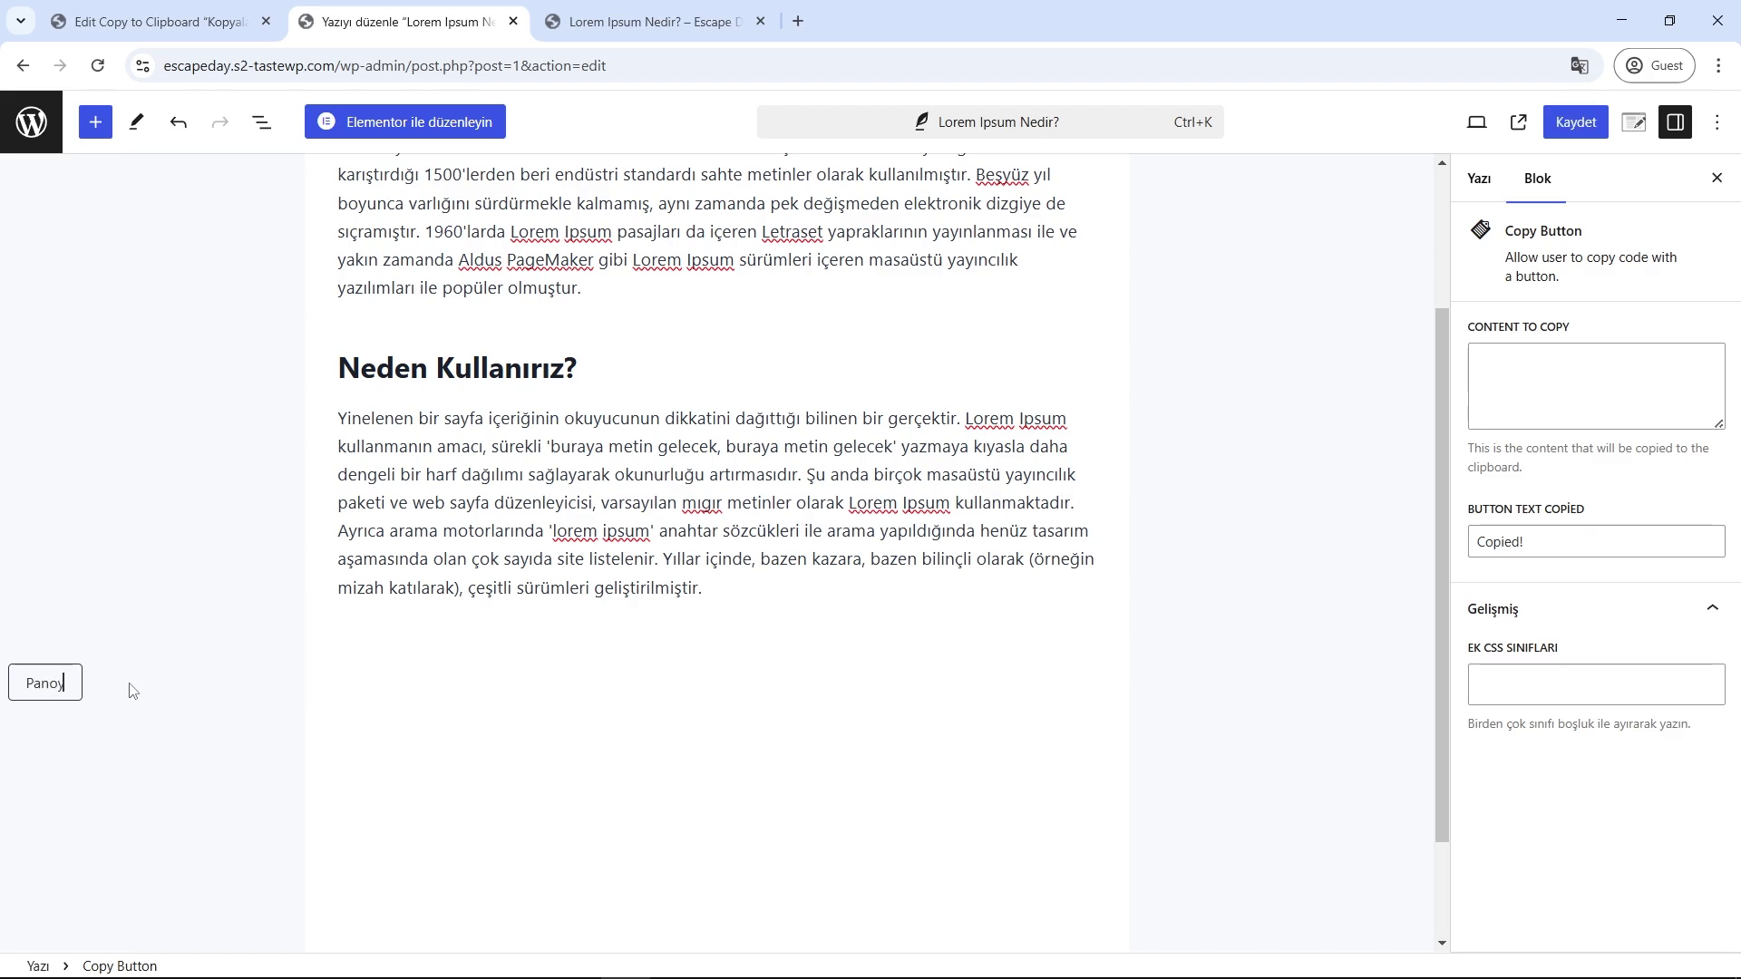
type("a Kopyala")
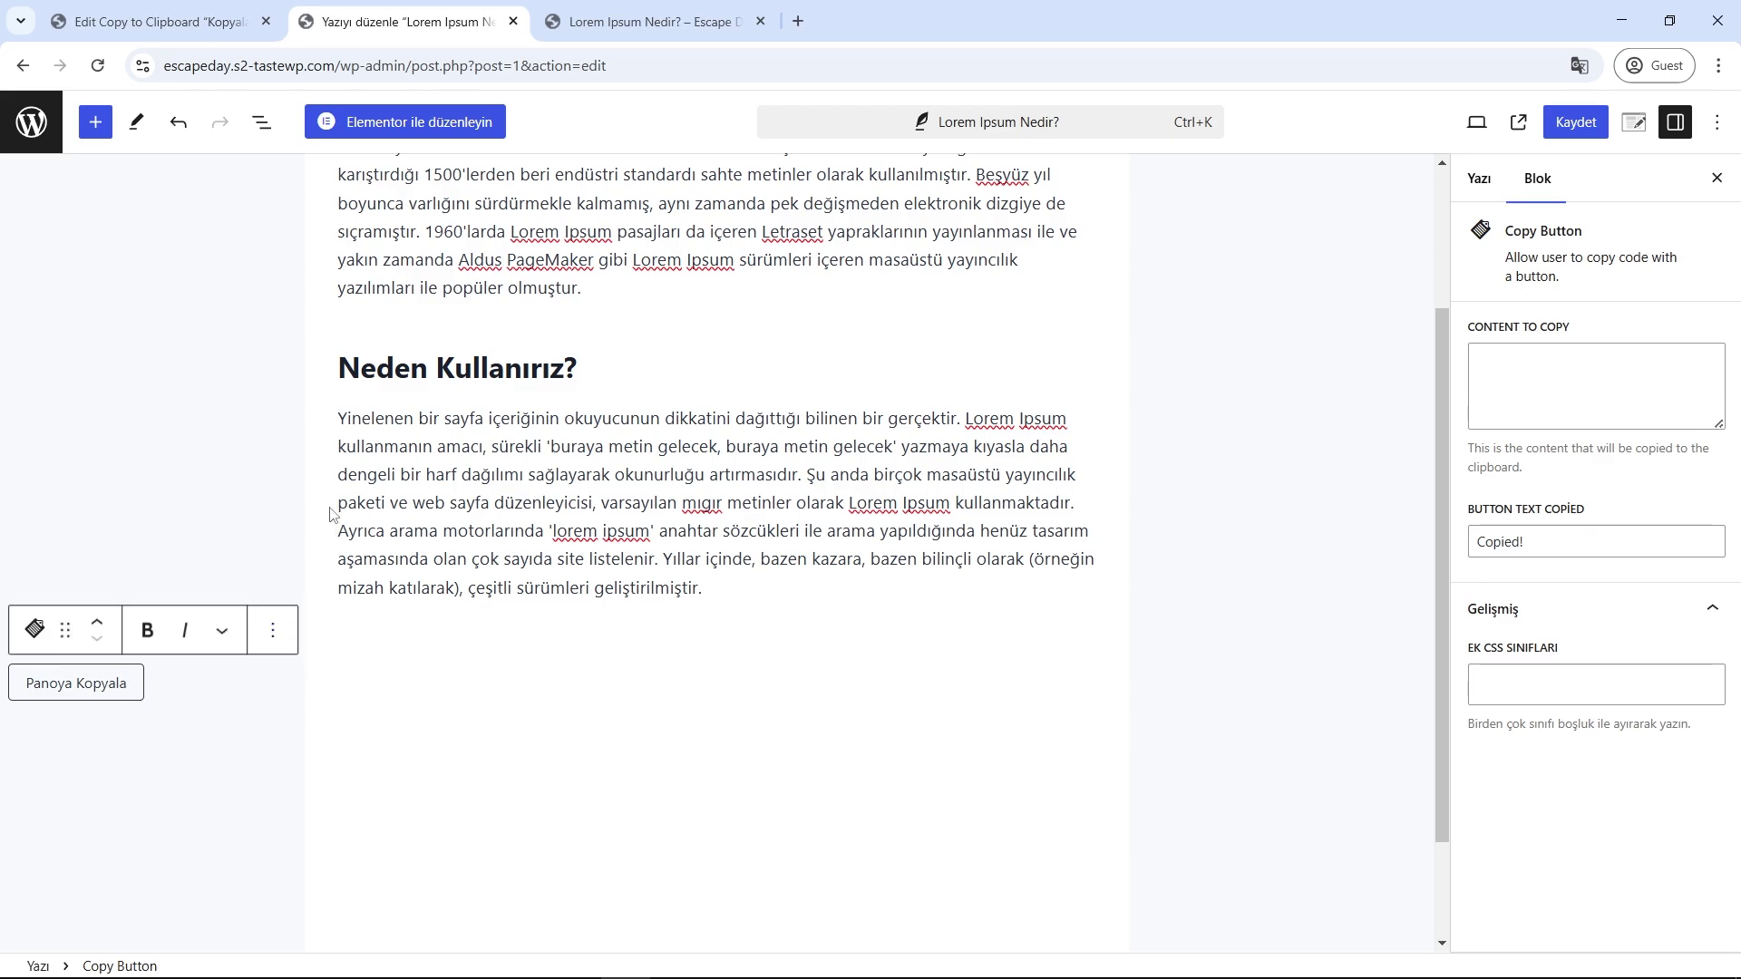
left_click(193, 11)
left_click(399, 21)
- Set the block's content to copy to "Ben burayı kopyalatmak istiyorum." and its copied text to "Kopyalandı!", and save the post
left_click(1555, 378)
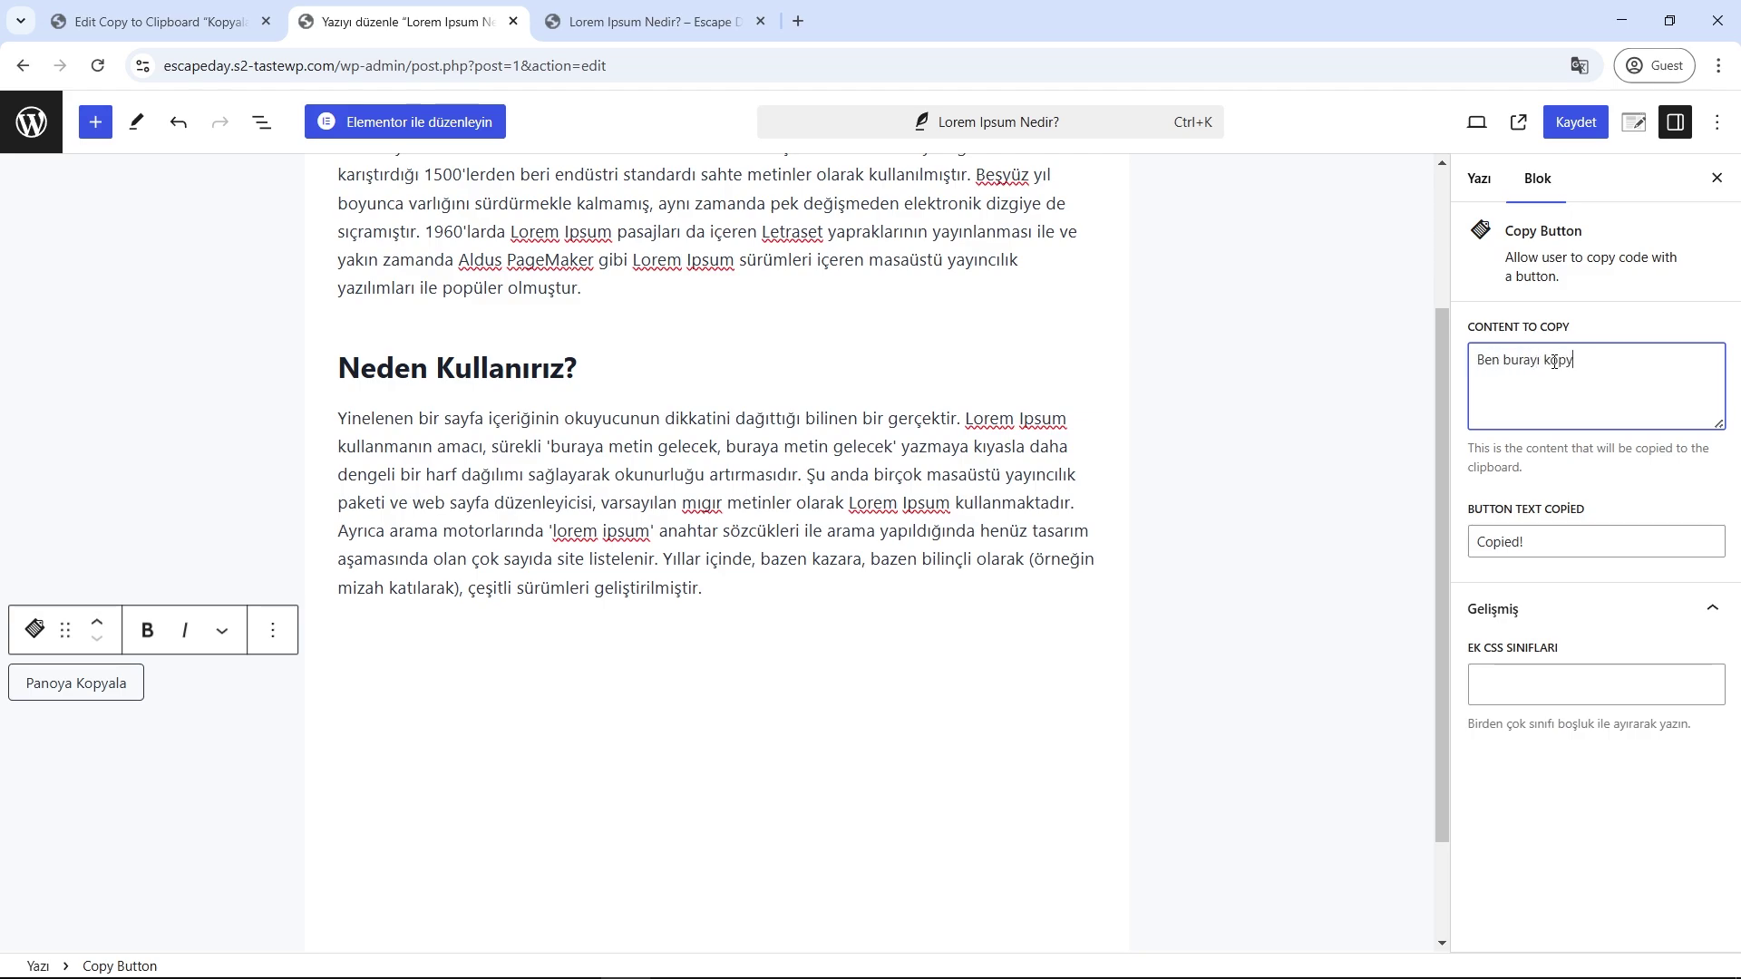
type("tmak istiyorum.")
key("Tab")
type("Ko")
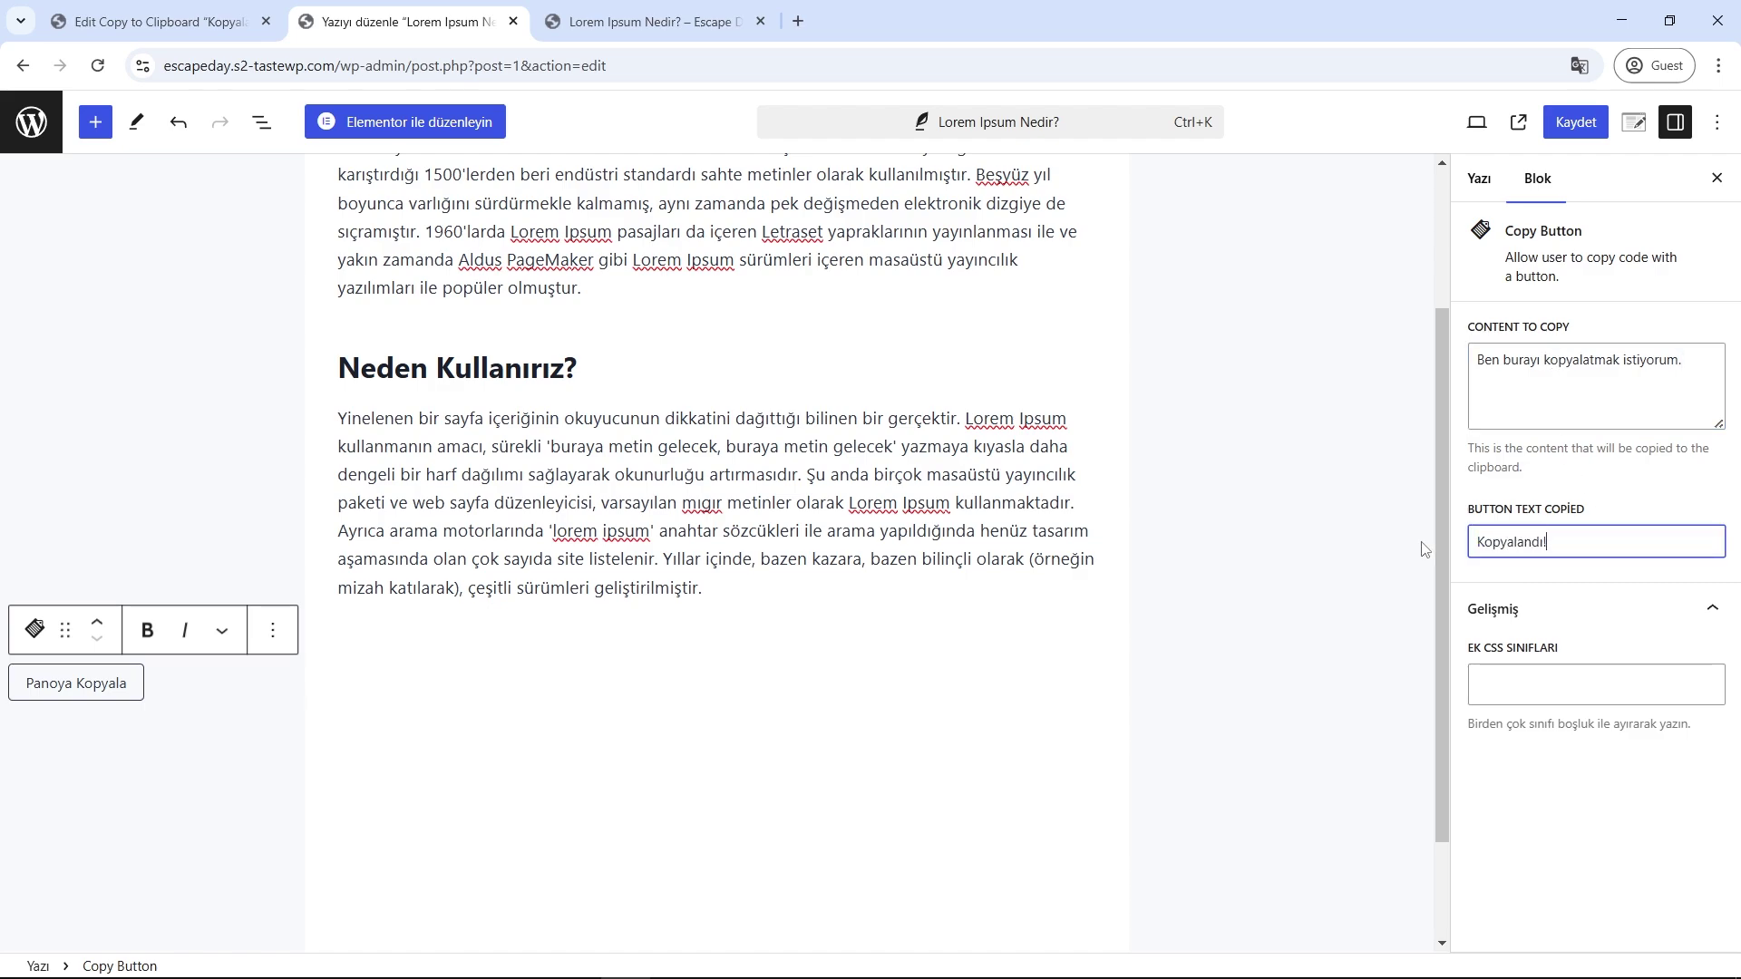
left_click(1575, 136)
- Reload the published post and test the blue Panoya Kopyala button by pasting the copied text into a new browser tab's address bar
left_click(617, 17)
key("F5")
scroll(682, 299, "down", 2)
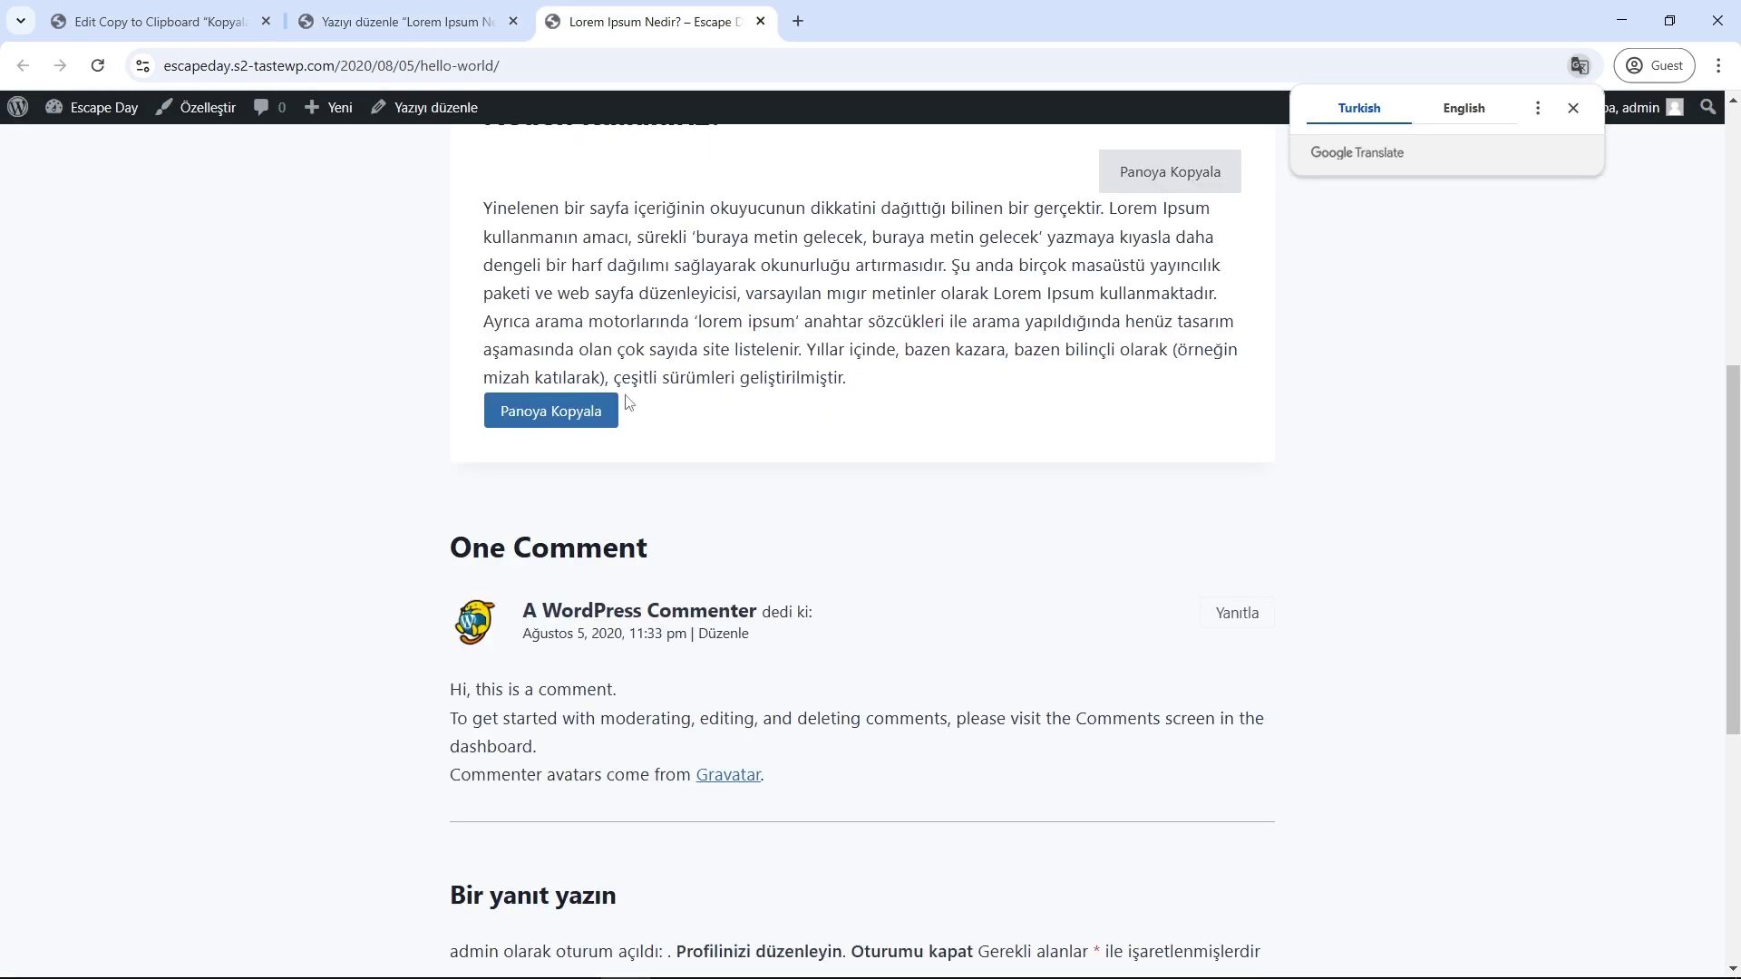
left_click(558, 413)
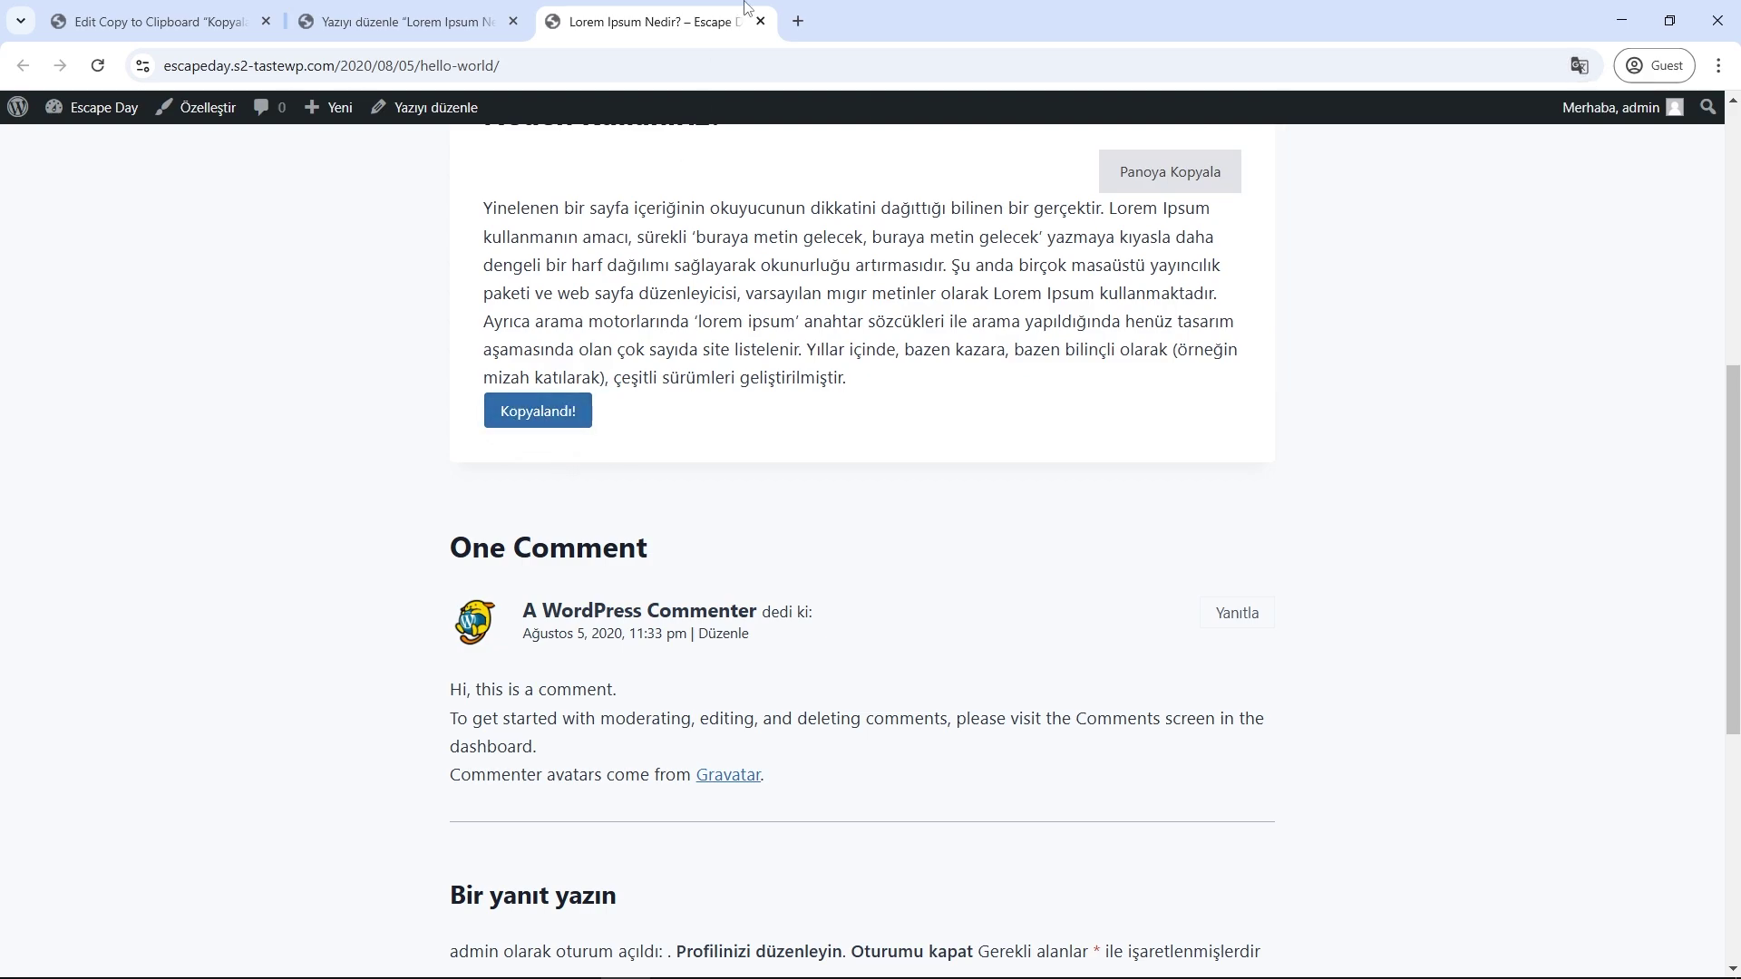
left_click(798, 20)
key("ctrl+v")
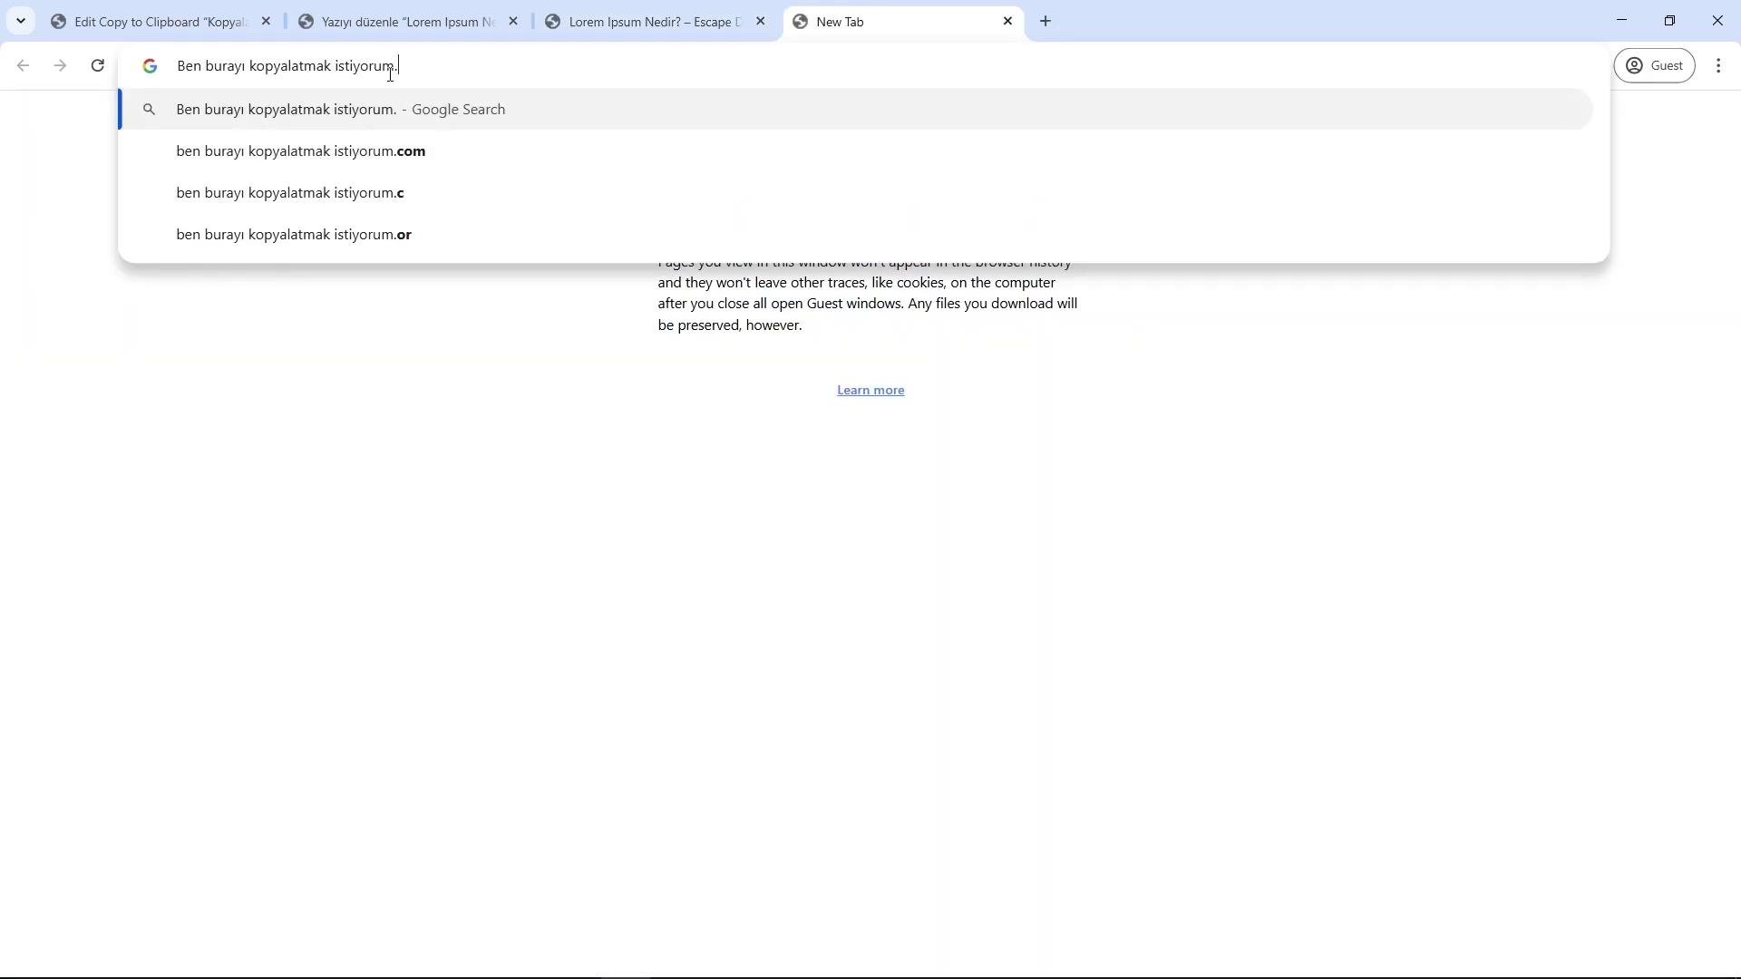
left_click(1008, 22)
- Leave the post editor, create a new page titled "DEMO" and open it in Elementor
left_click(420, 43)
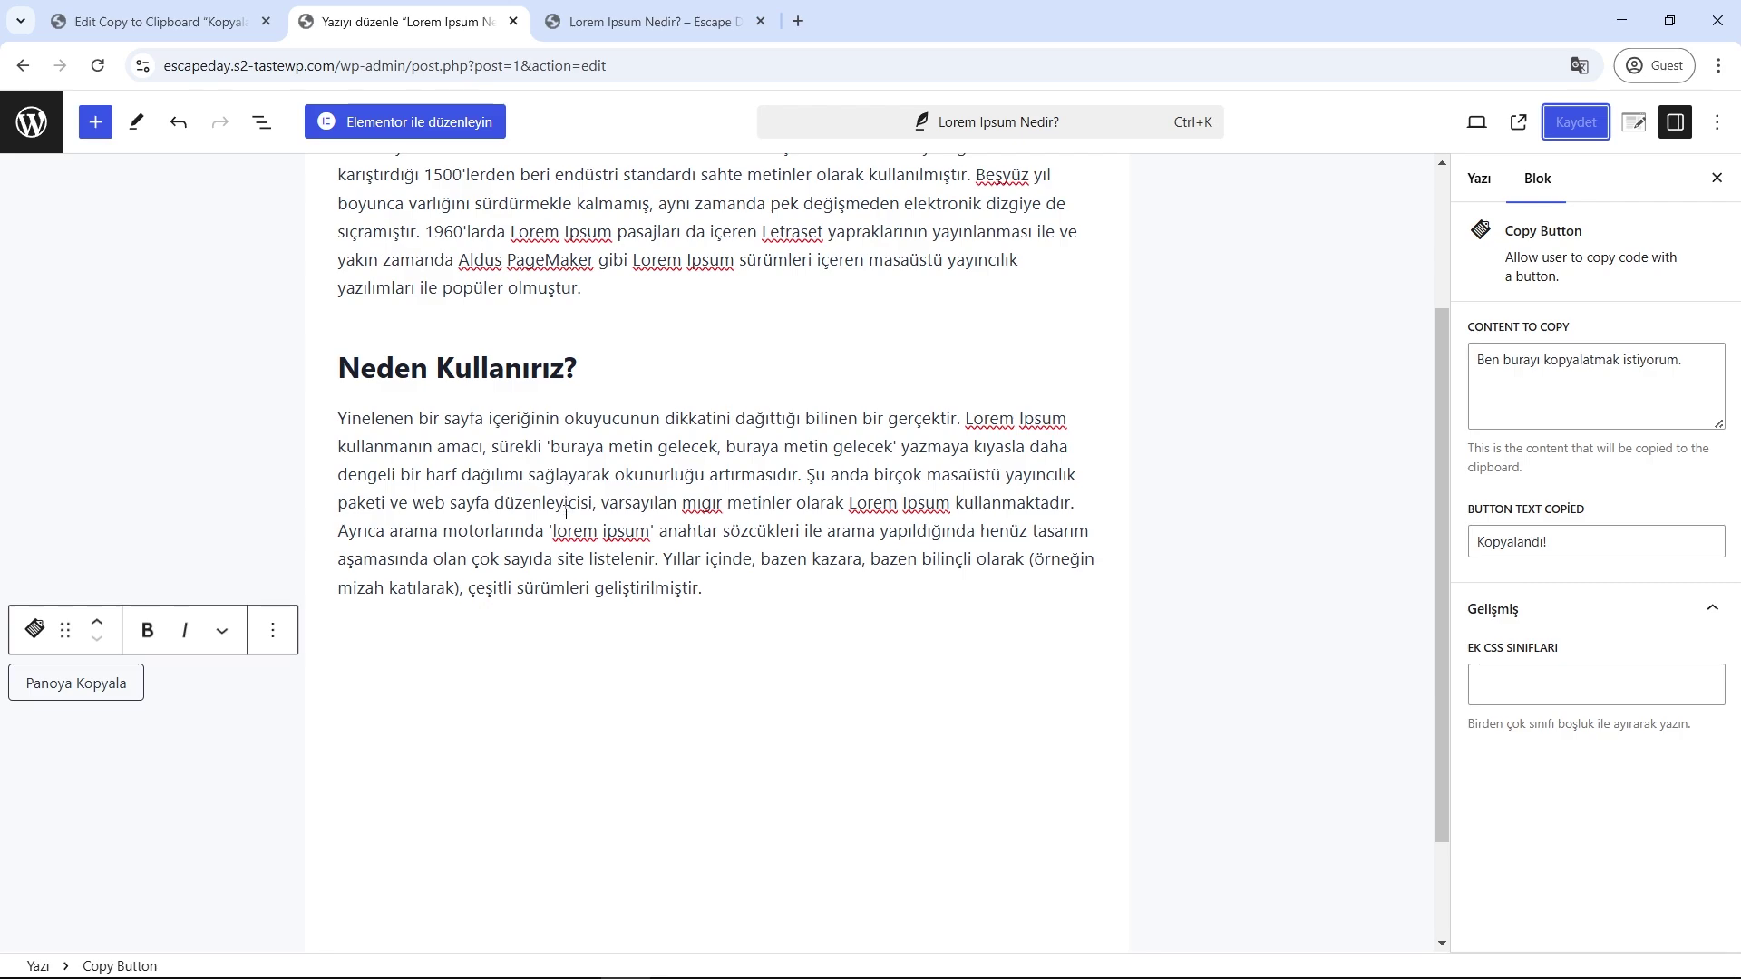
left_click(227, 680)
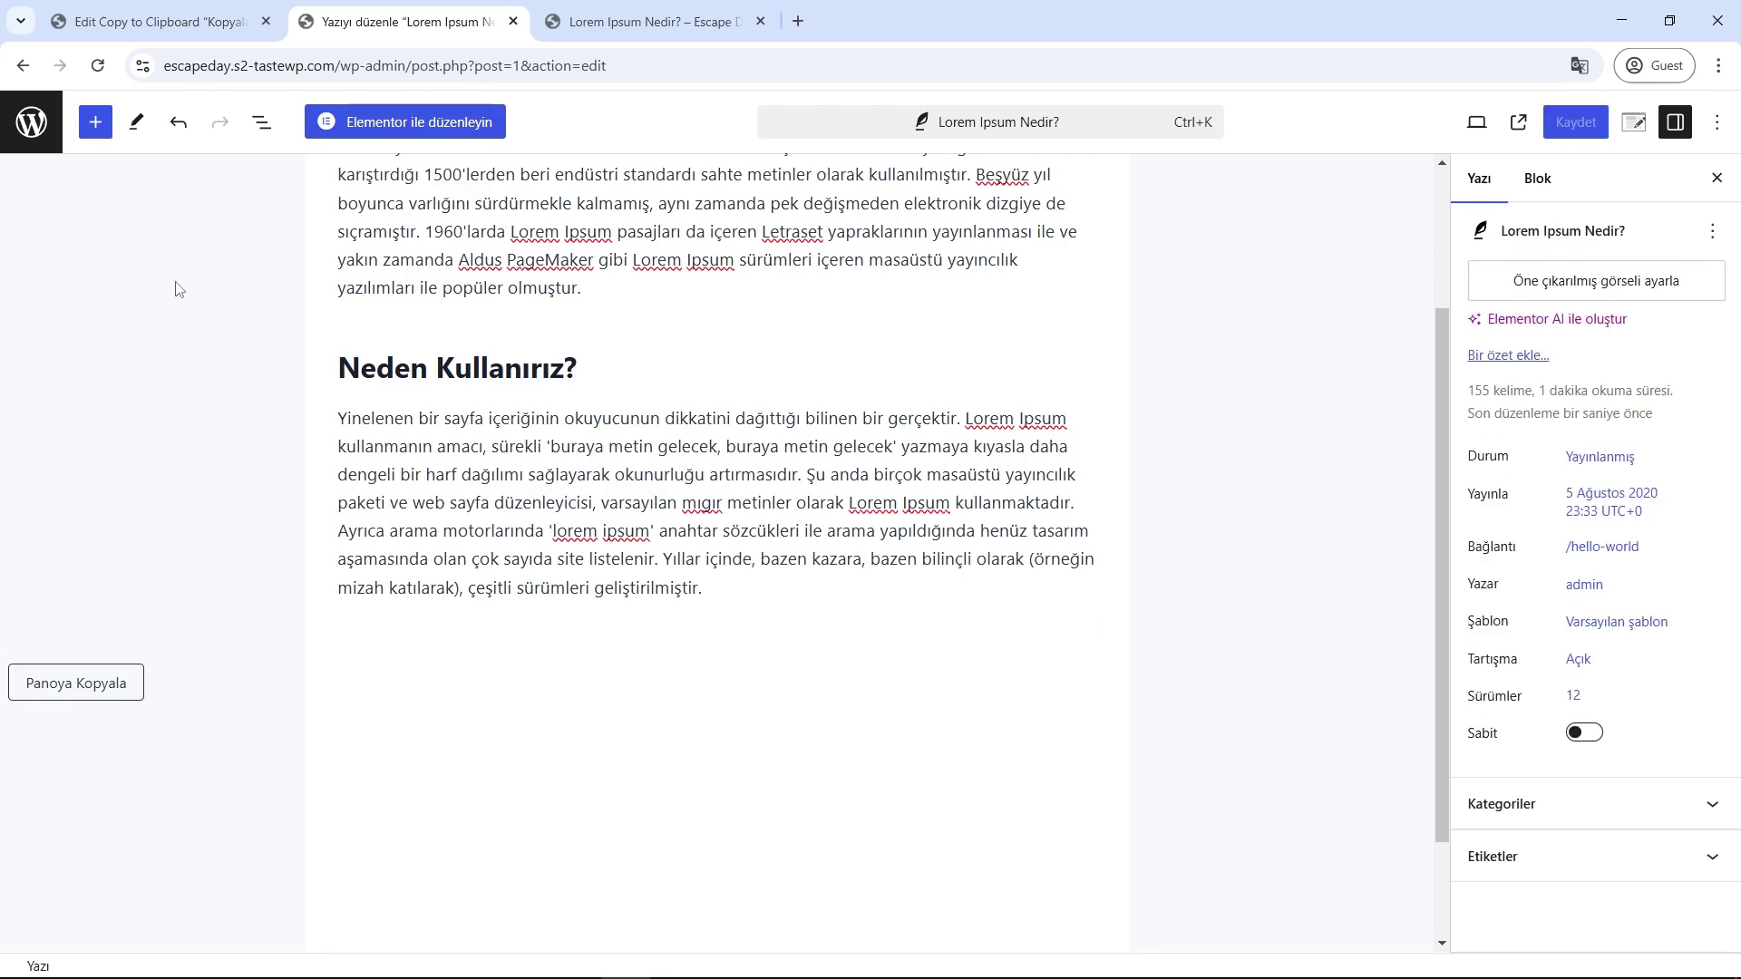
left_click(21, 70)
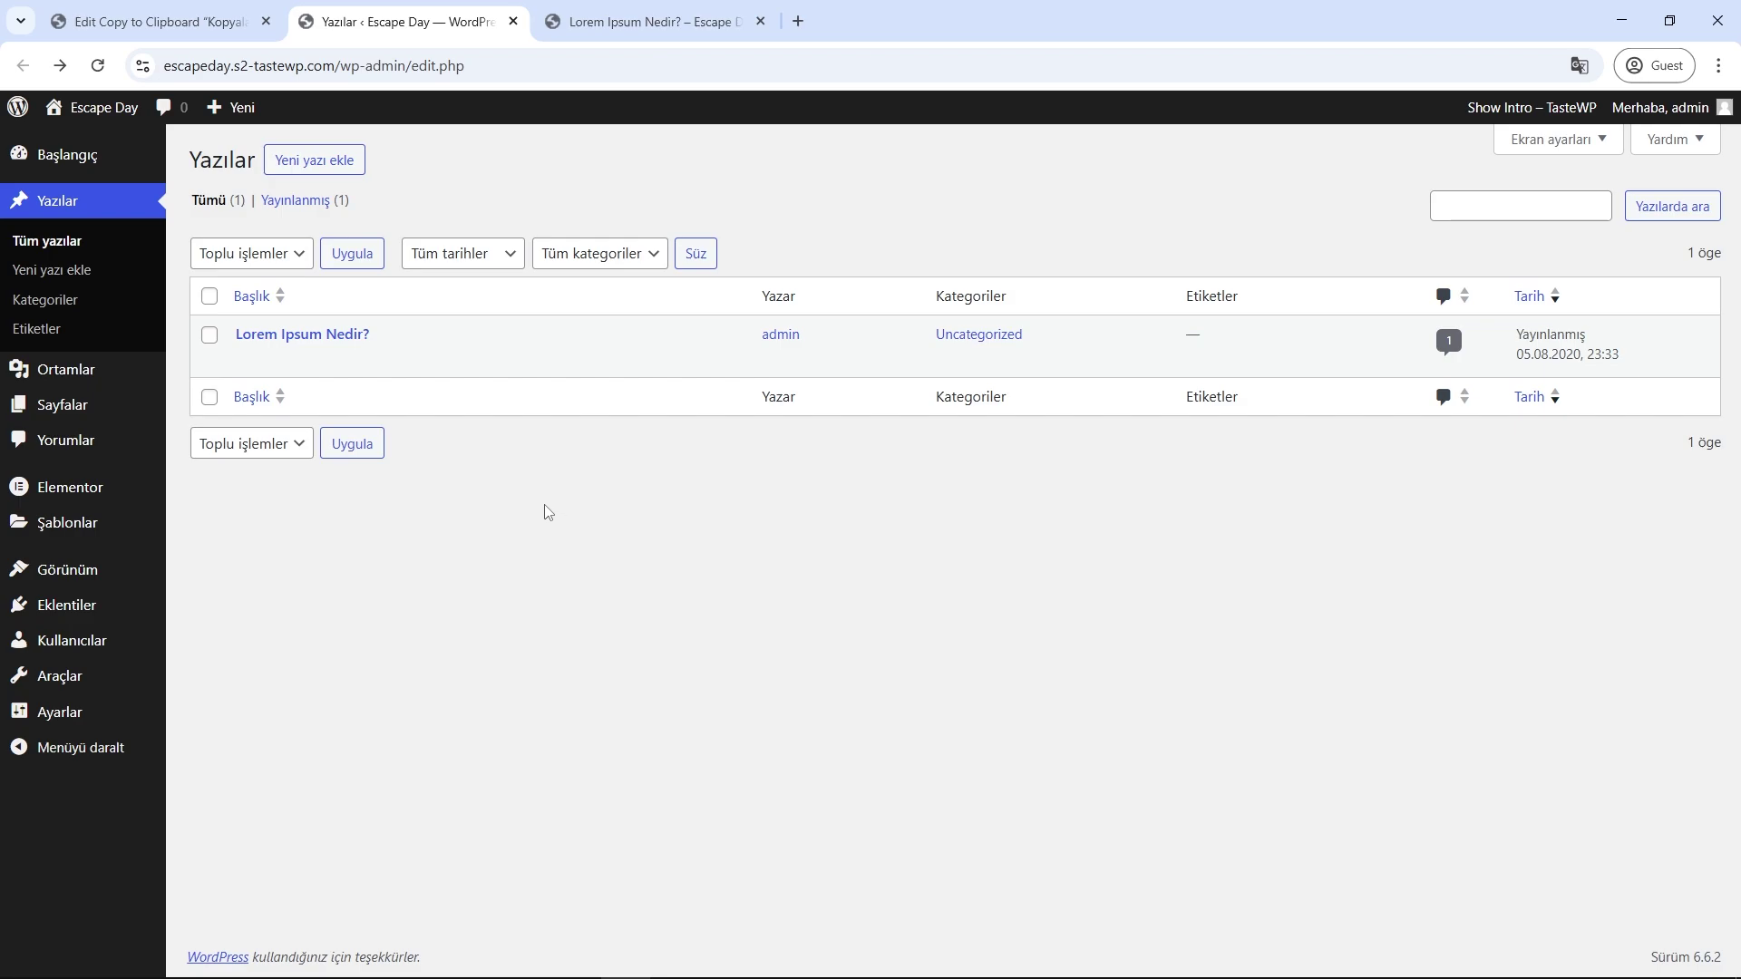
left_click(61, 405)
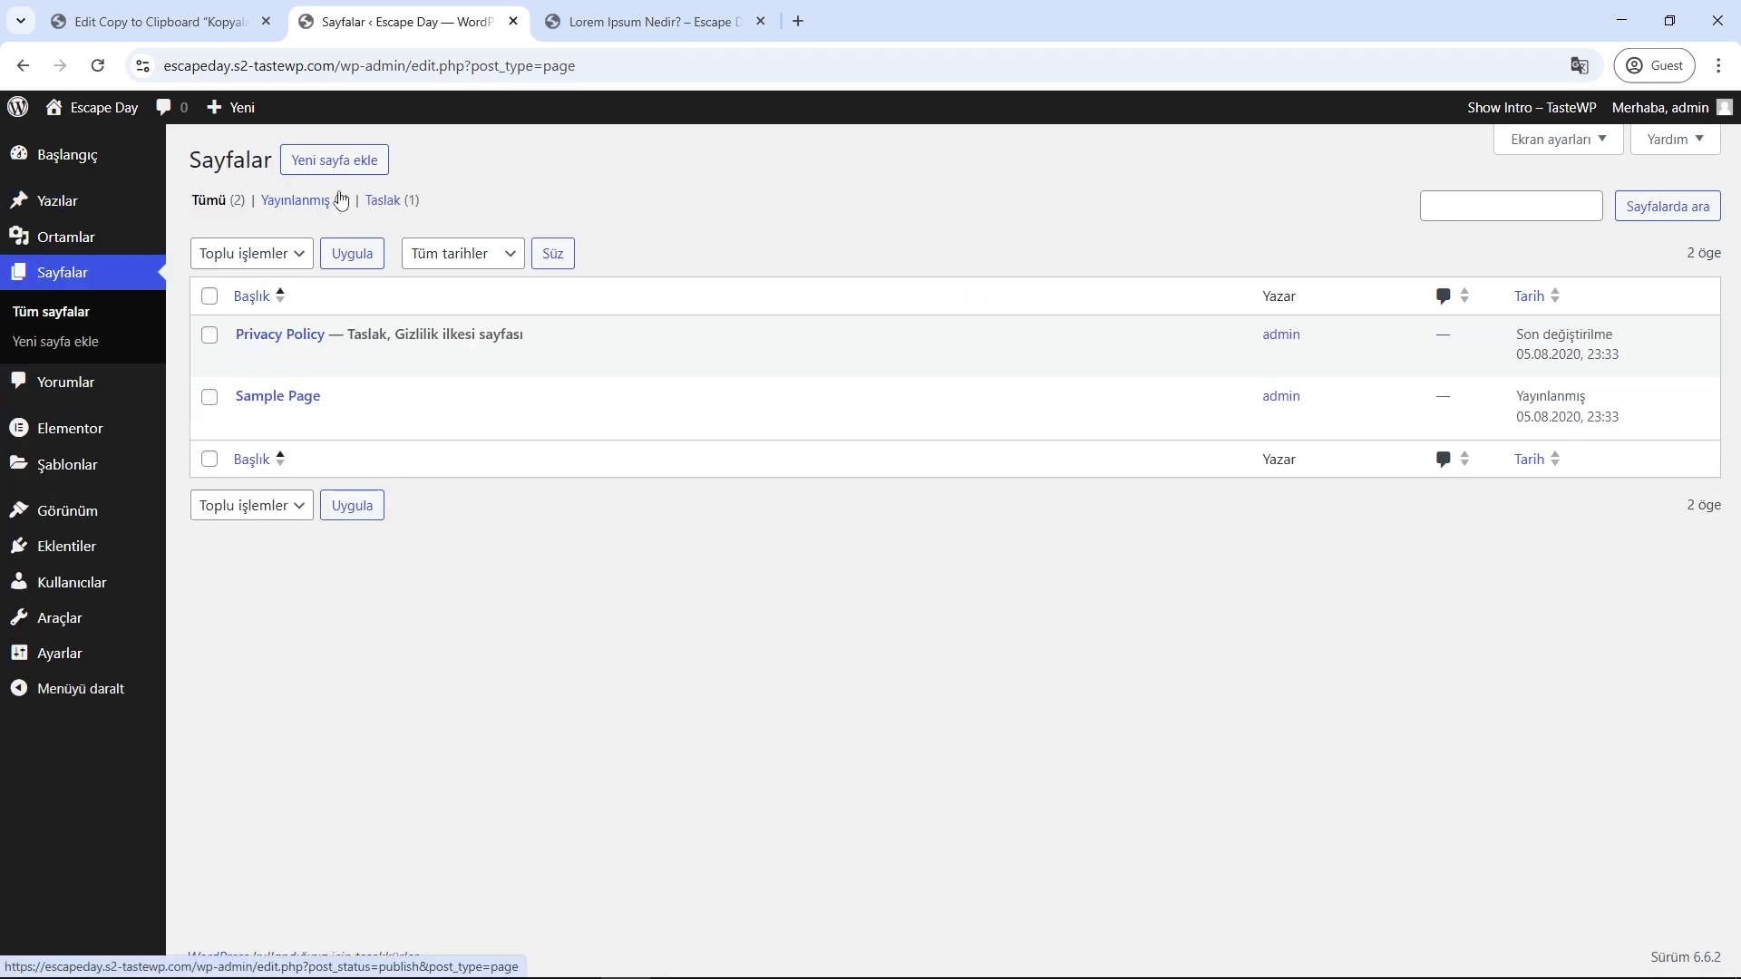
left_click(337, 164)
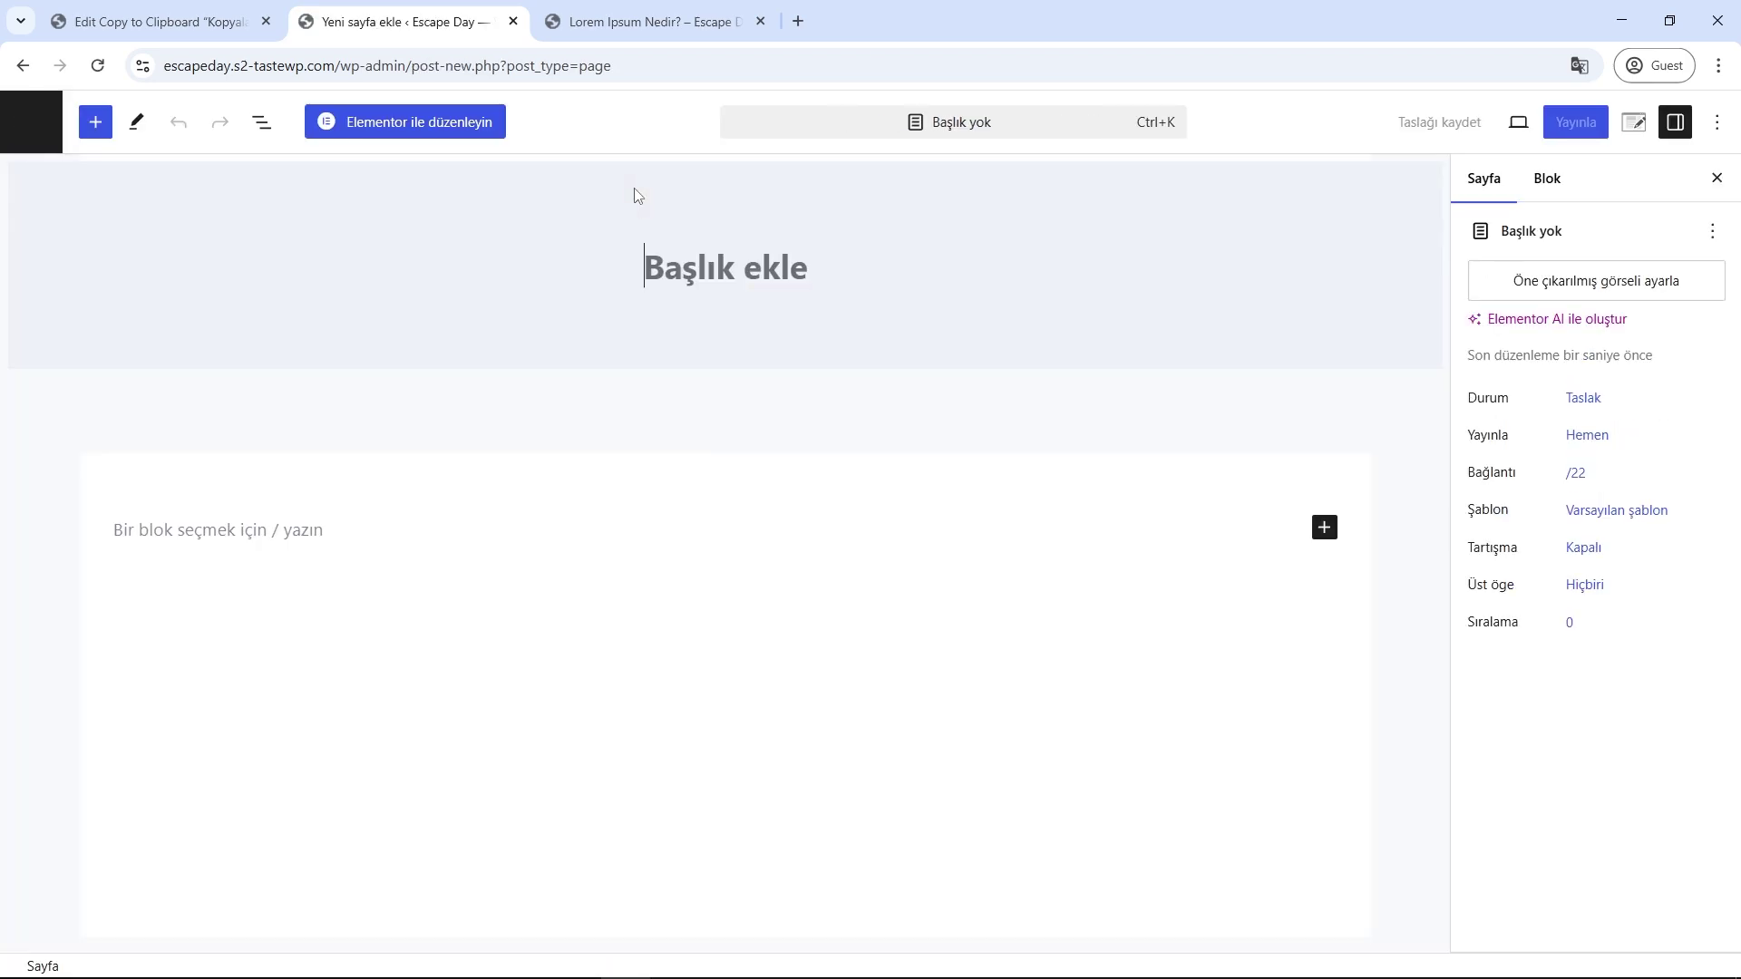
type("DEMO")
left_click(418, 131)
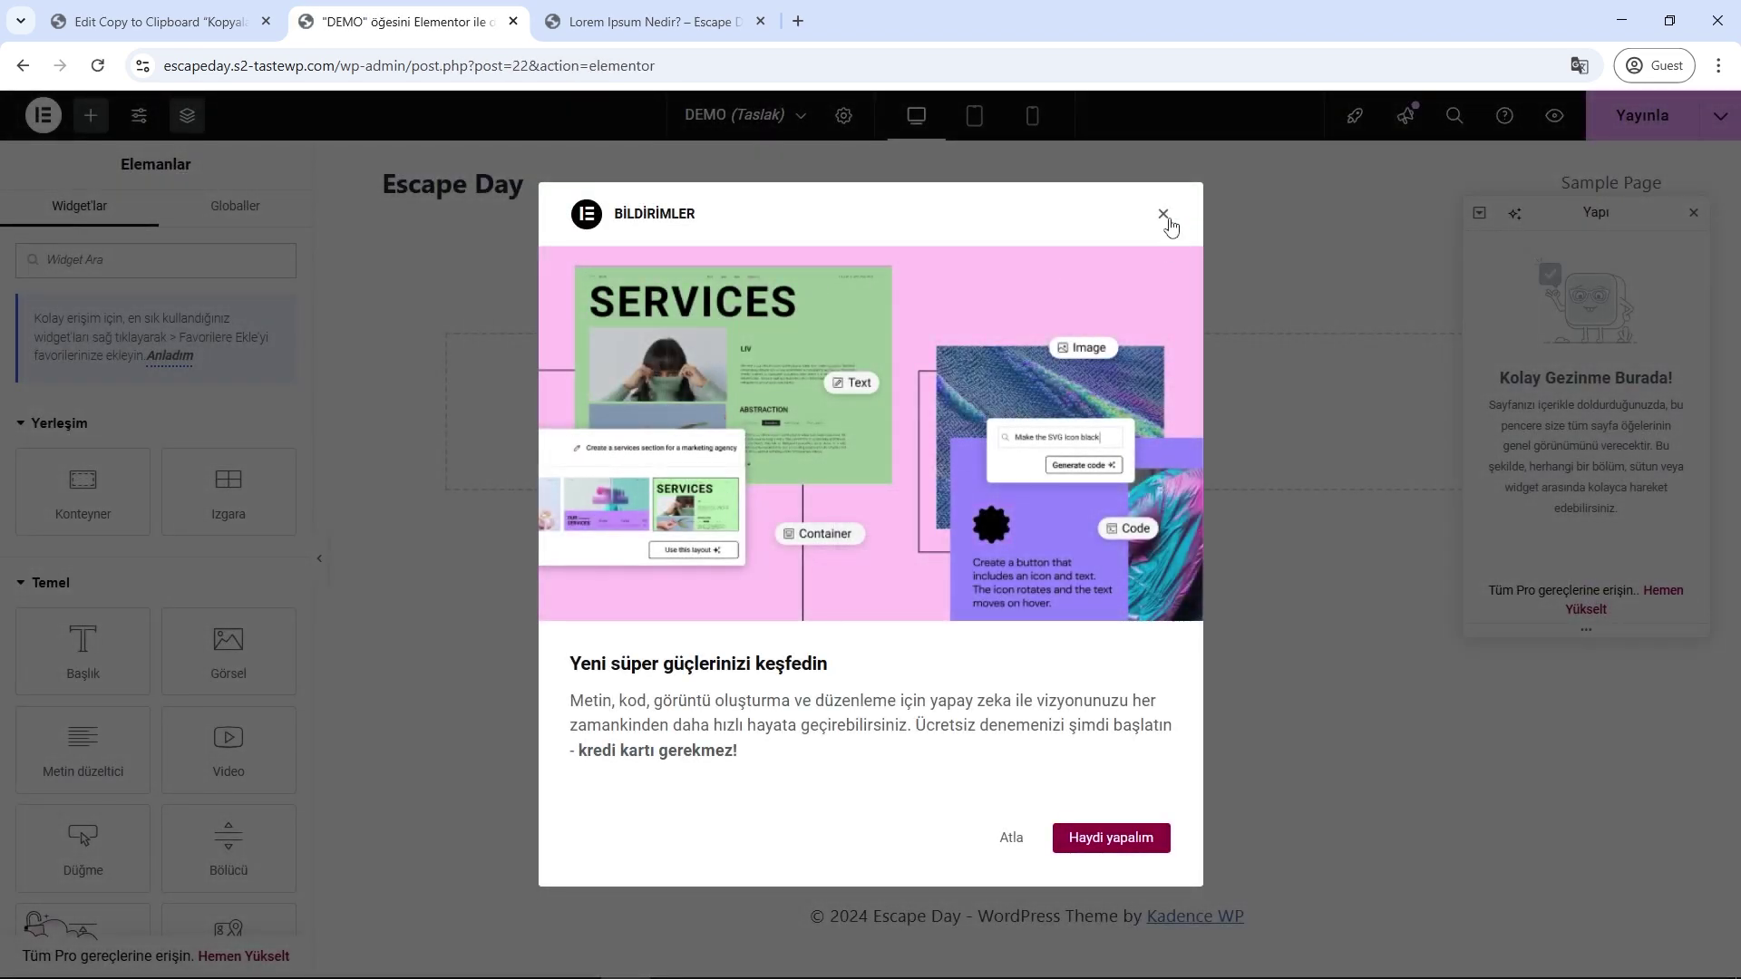
- Dismiss Elementor's notification pop-up, the floating Structure window and the tip about favourite widgets
left_click(1169, 222)
left_click(1692, 217)
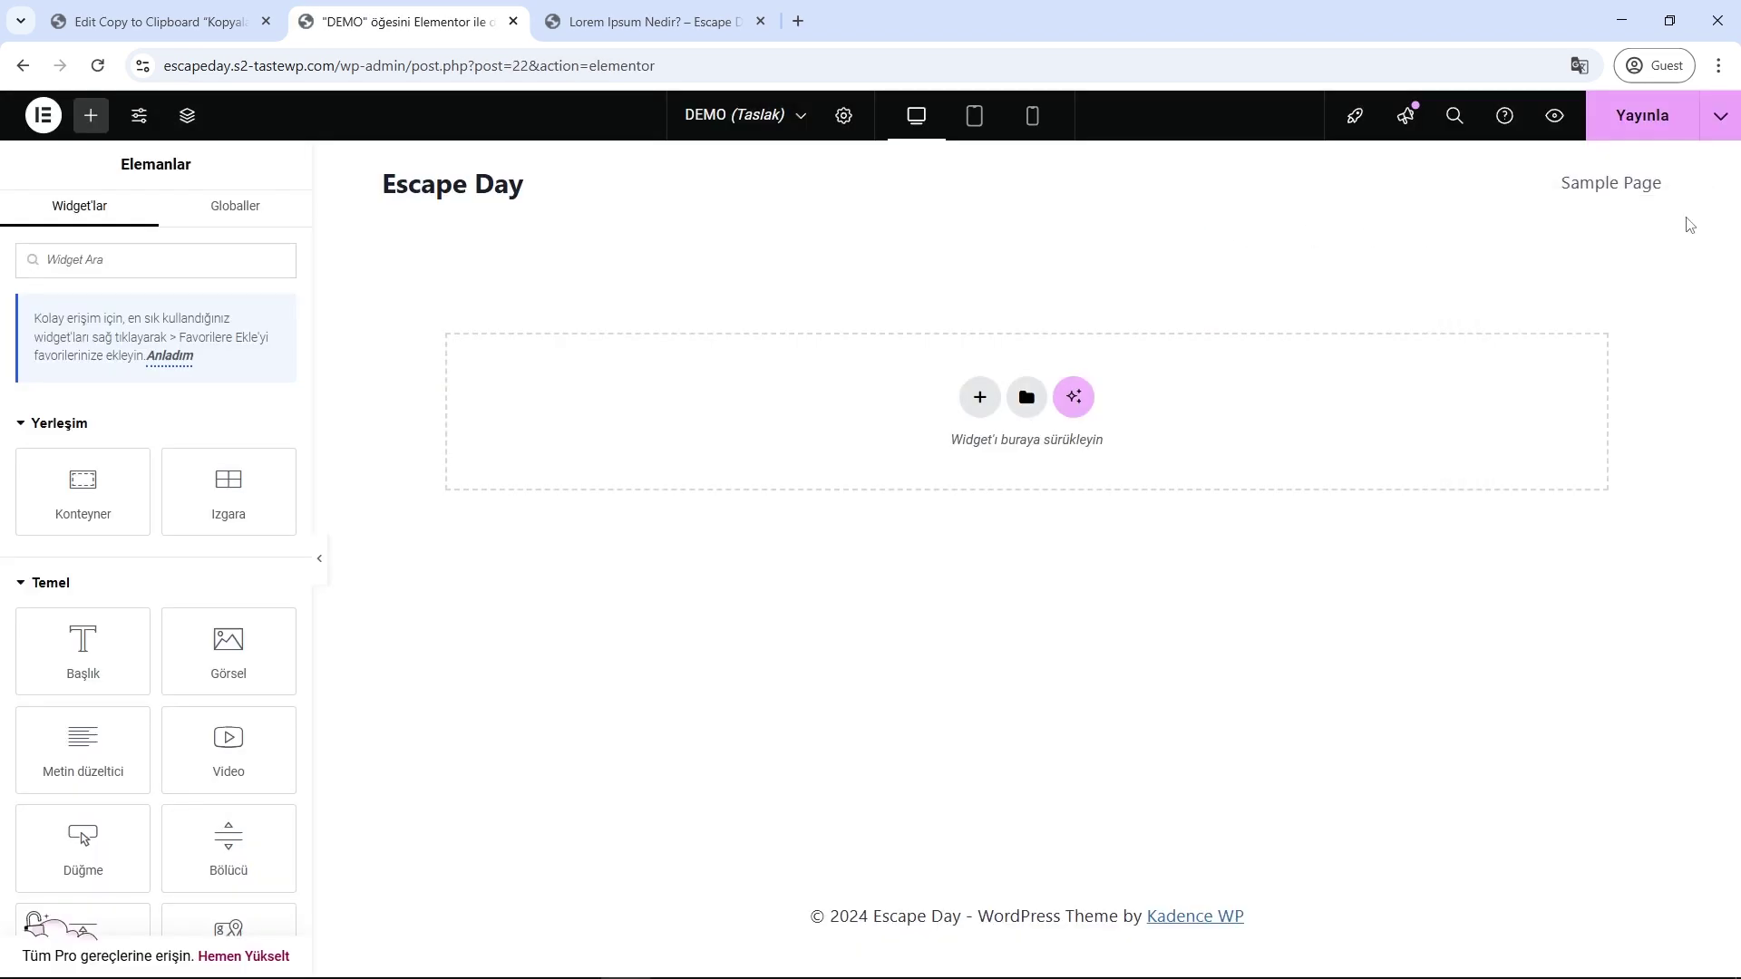
left_click(171, 356)
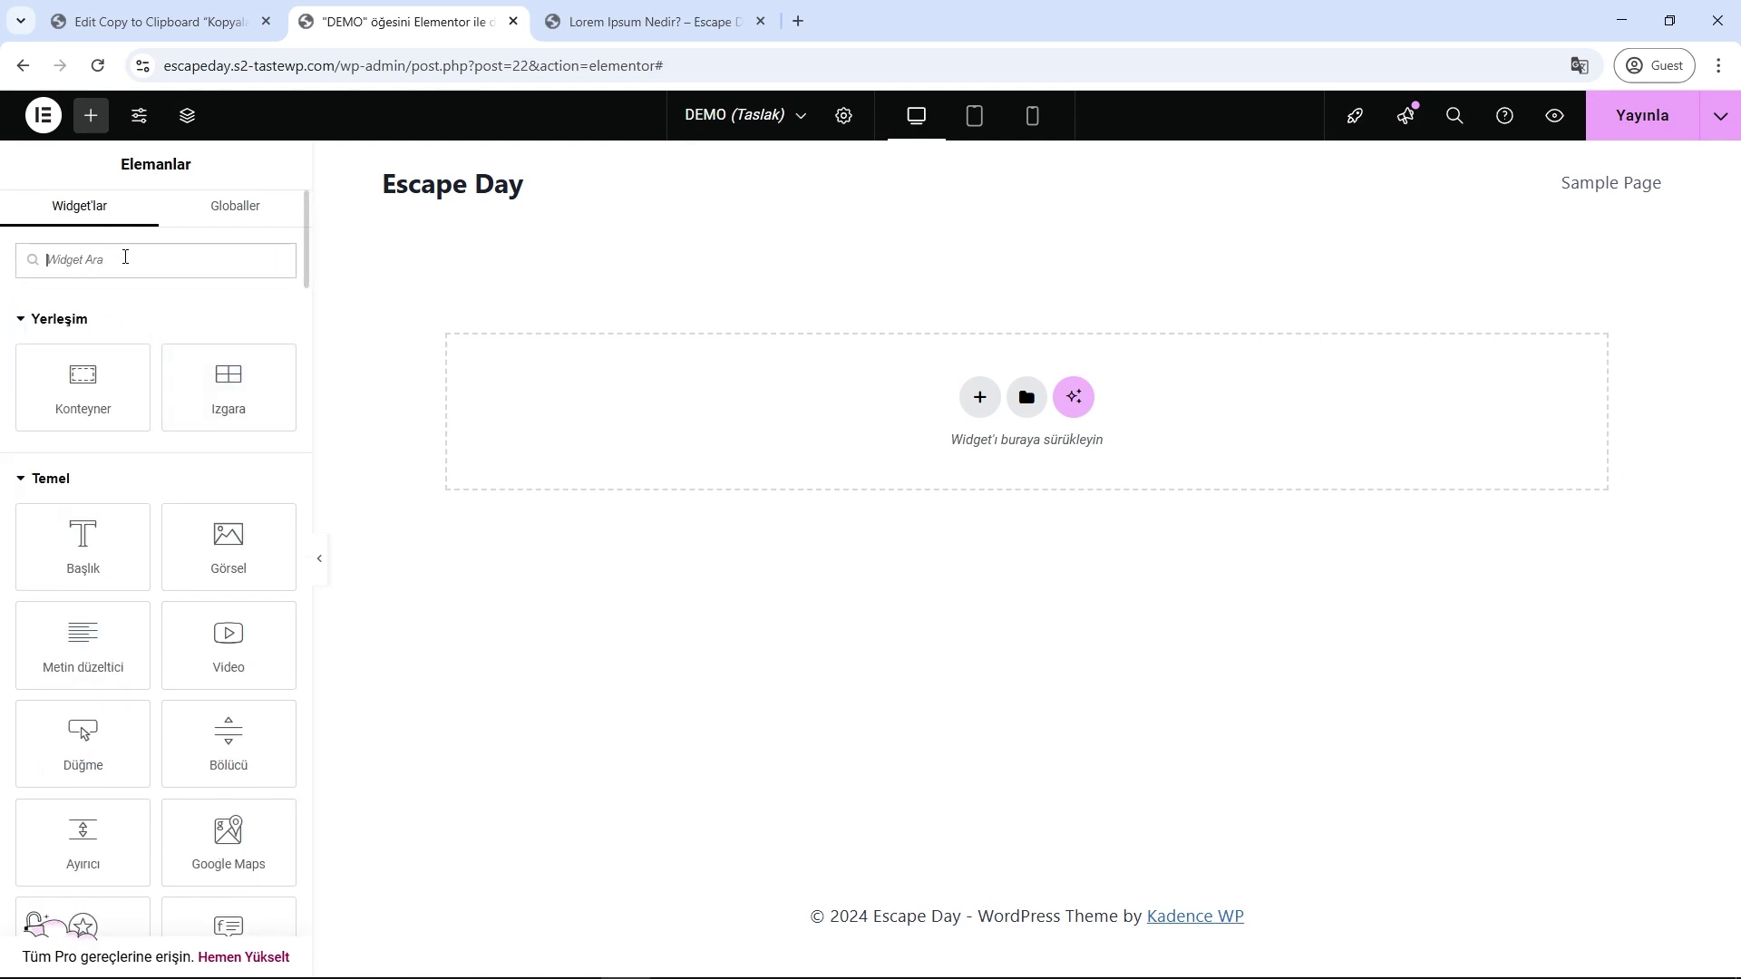
- Add a Copy to Clipboard Button widget to the page with the selector off and "asdsadsadsadsa" as the text to copy
type("Copy")
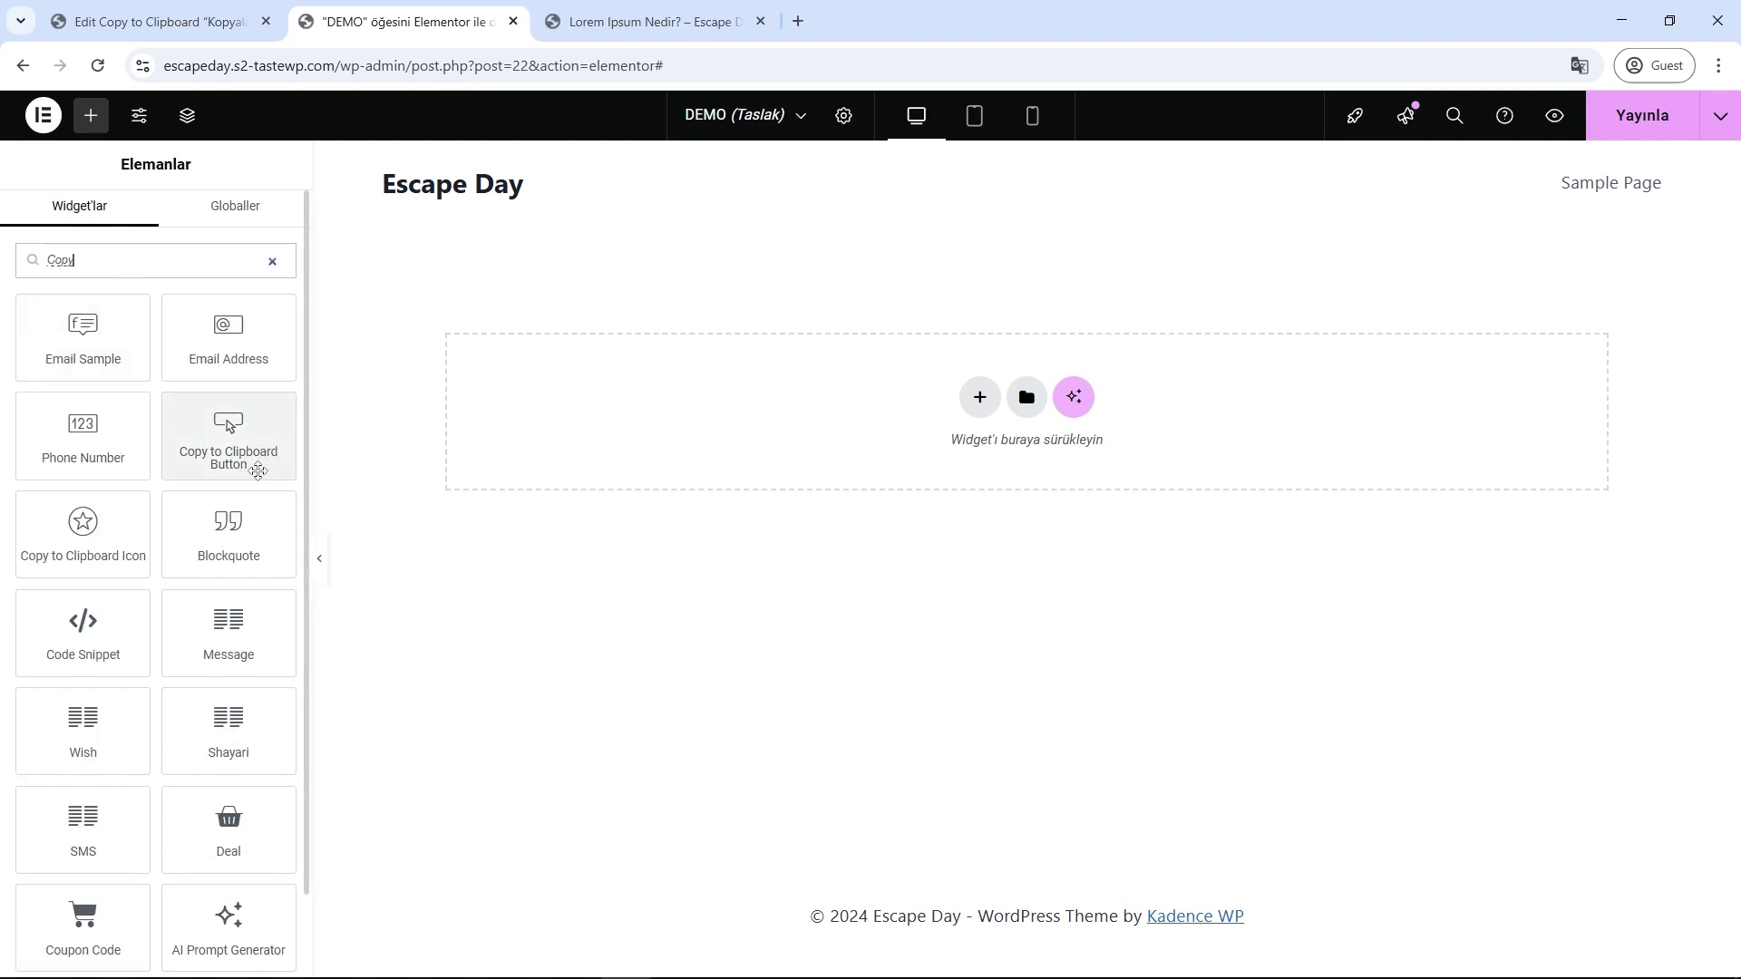
left_click_drag(288, 444, 598, 428)
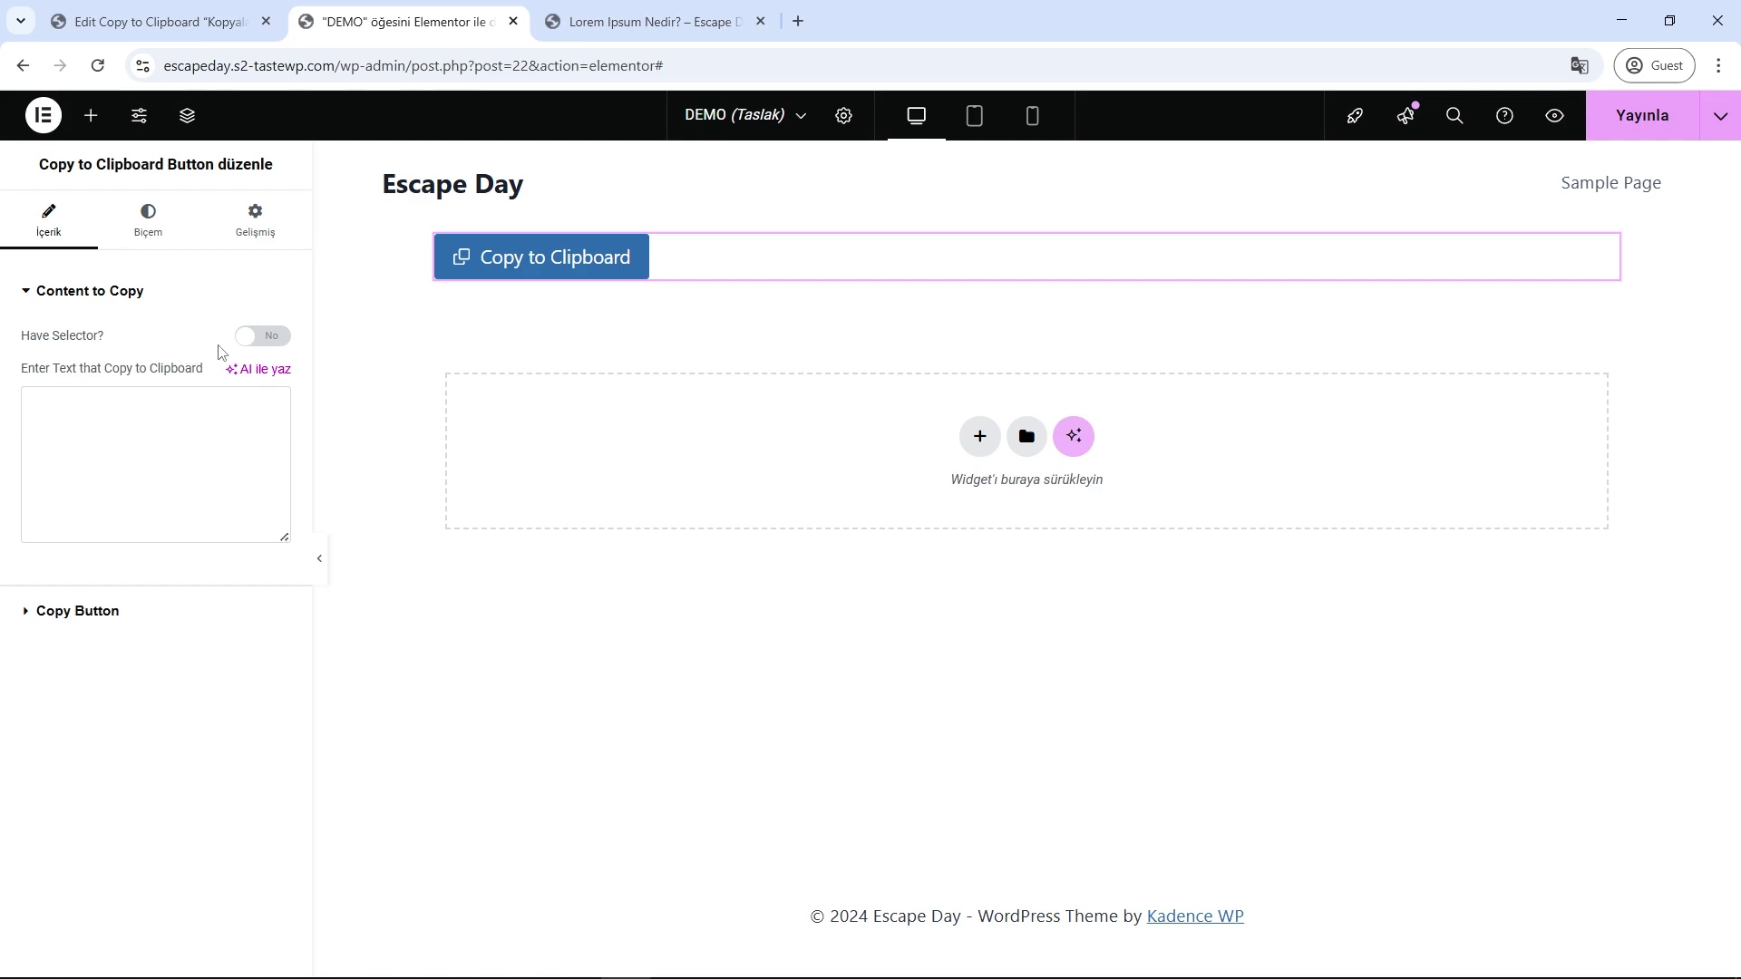
left_click(260, 336)
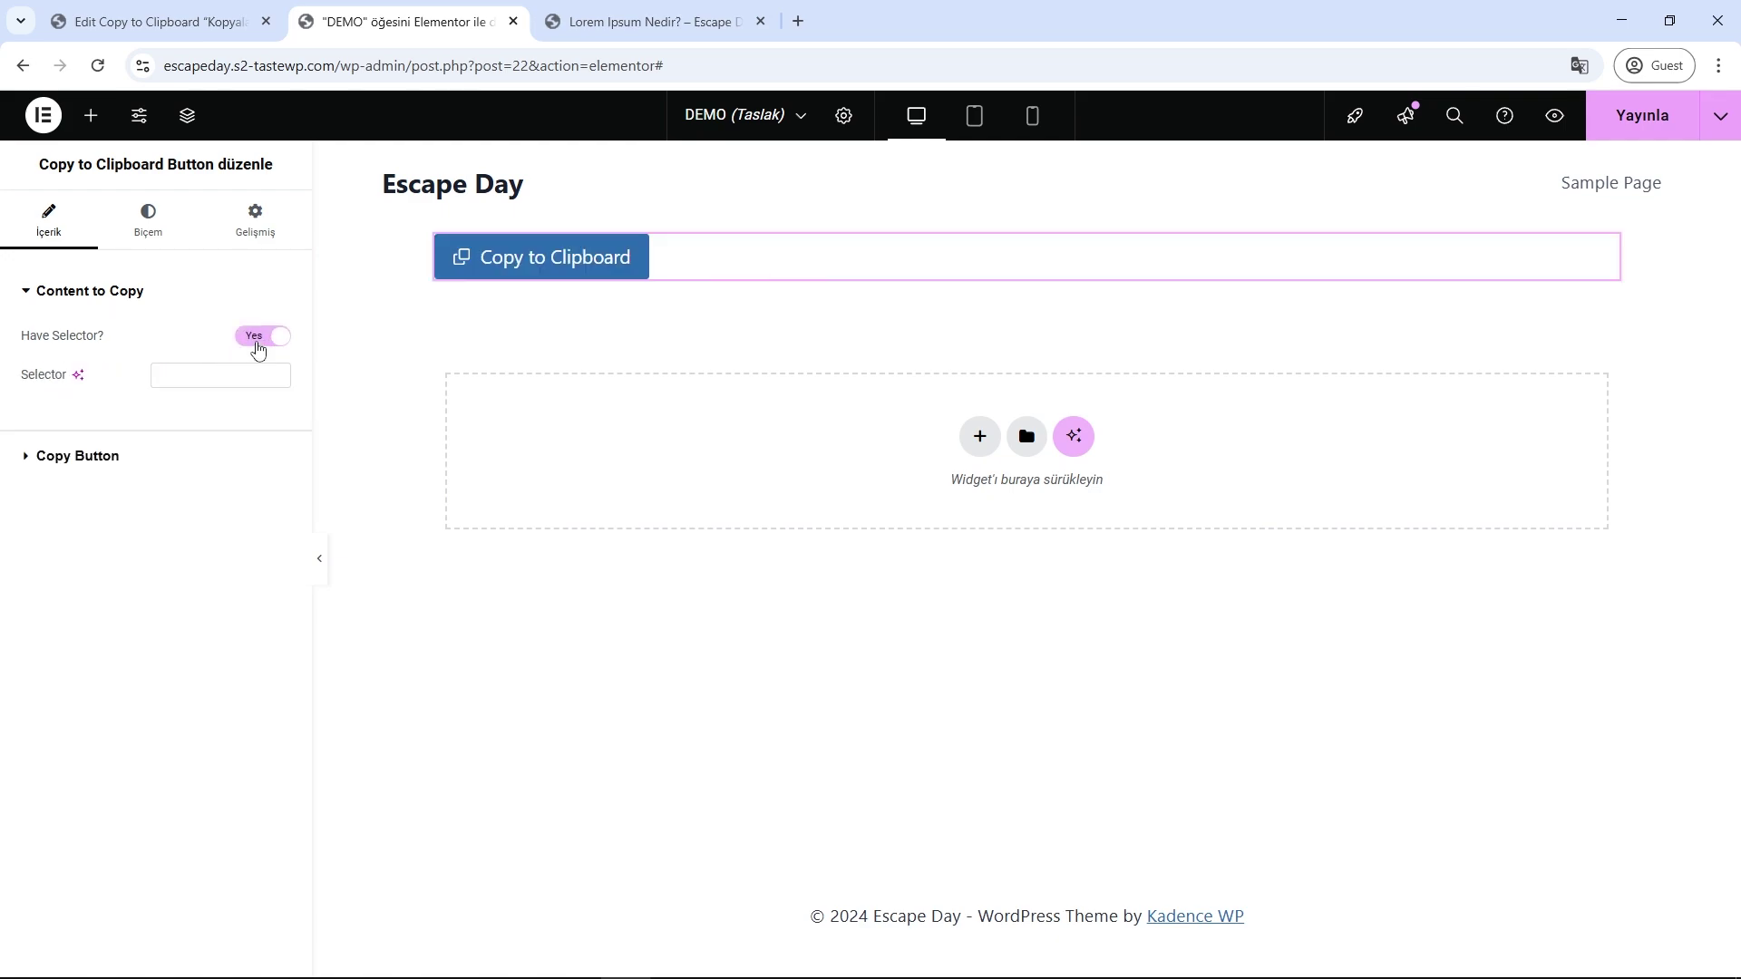
left_click(260, 338)
left_click(144, 415)
type("asdsadsadsadsa")
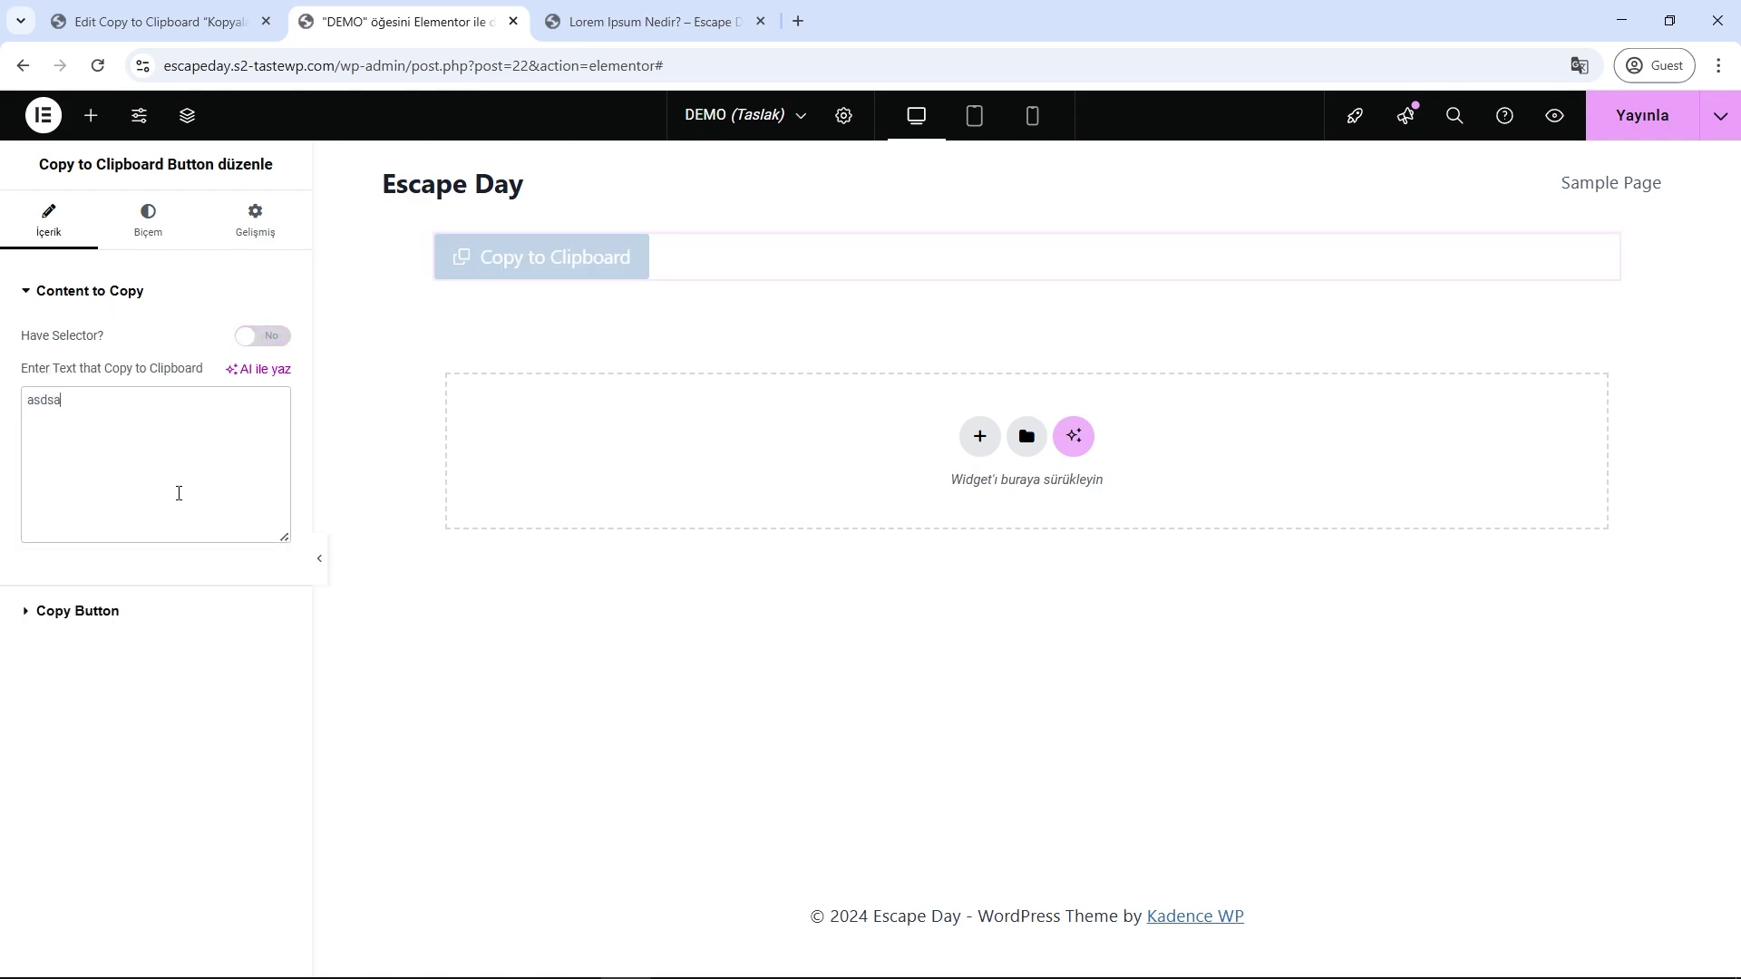
- Test the Copy to Clipboard button by pasting its copied text into a new browser tab's address bar
left_click(582, 263)
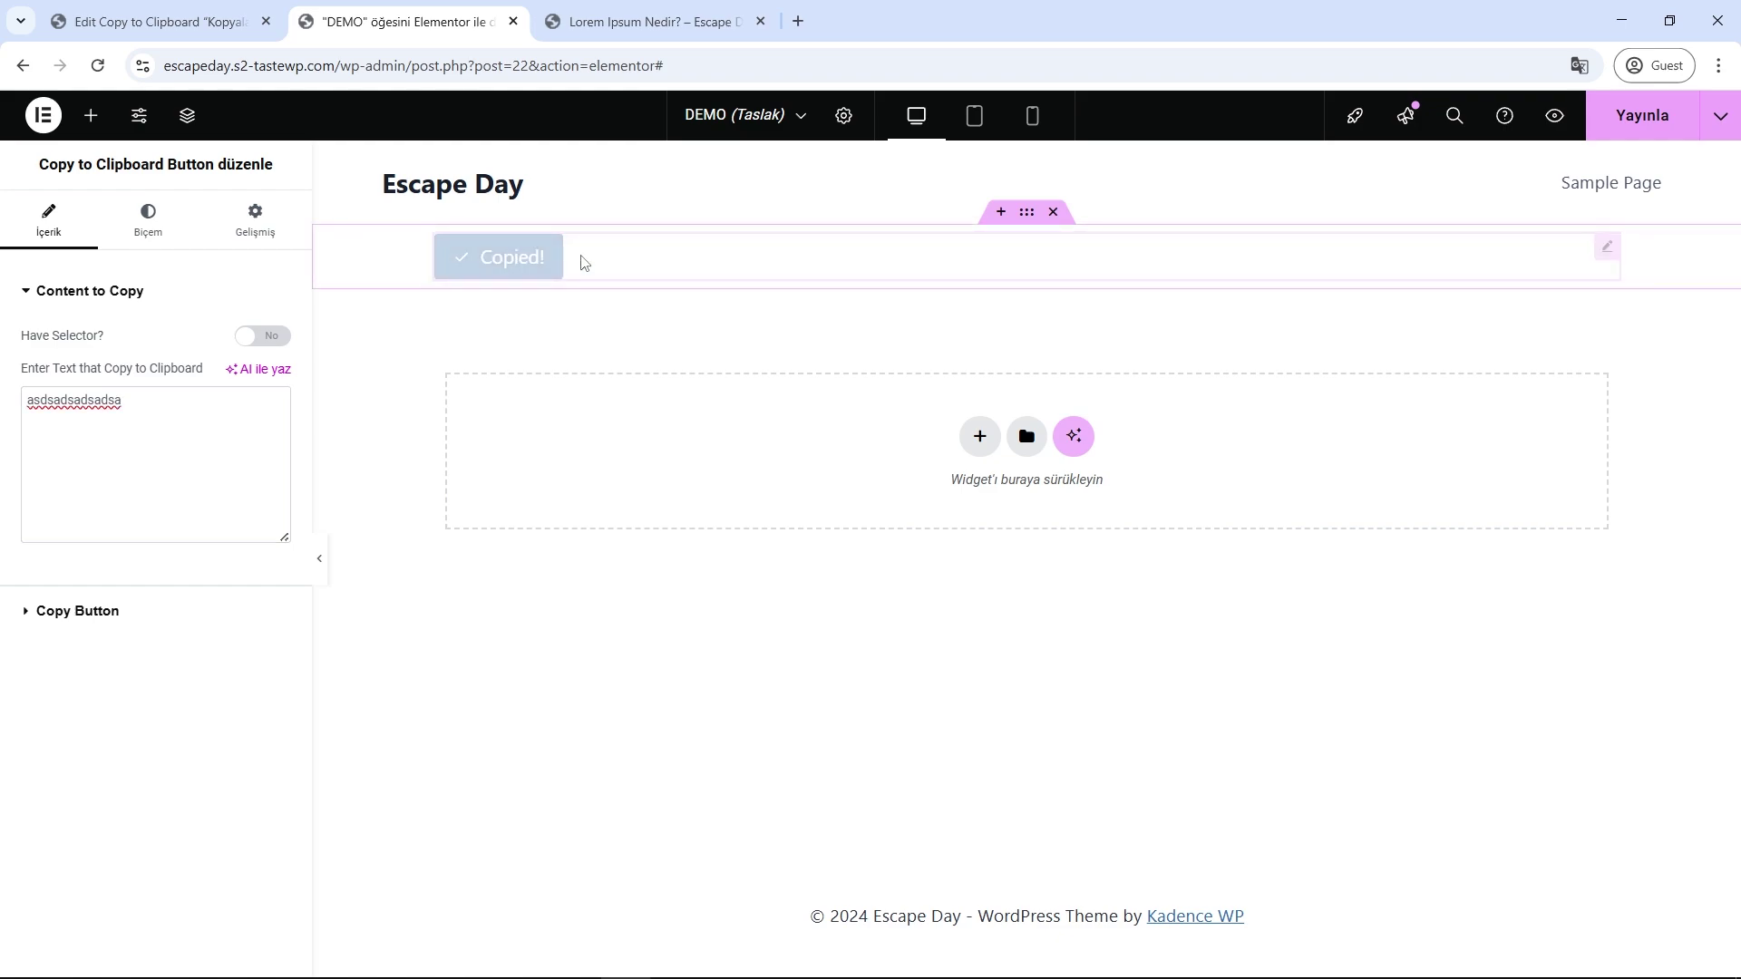
left_click(789, 20)
key("ctrl+v")
left_click(1008, 21)
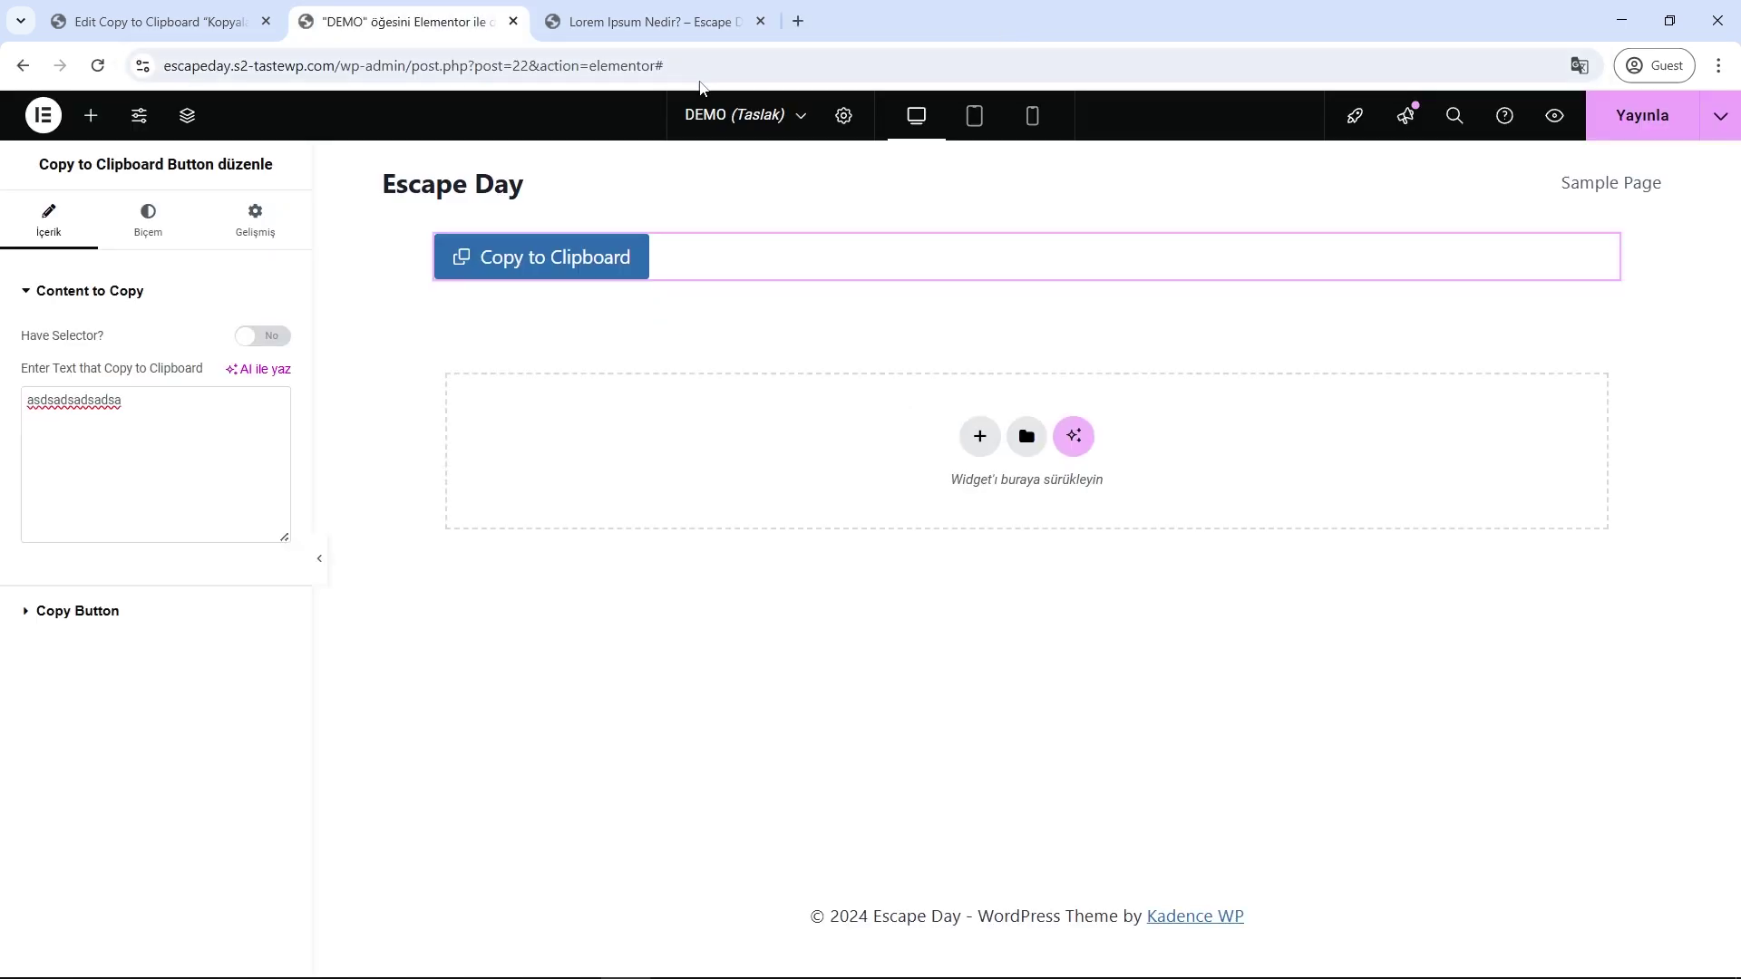
- Set the widget's button text to "Panoya Kopyala" and its after-copy text to "Kopyalandı!"
left_click(78, 612)
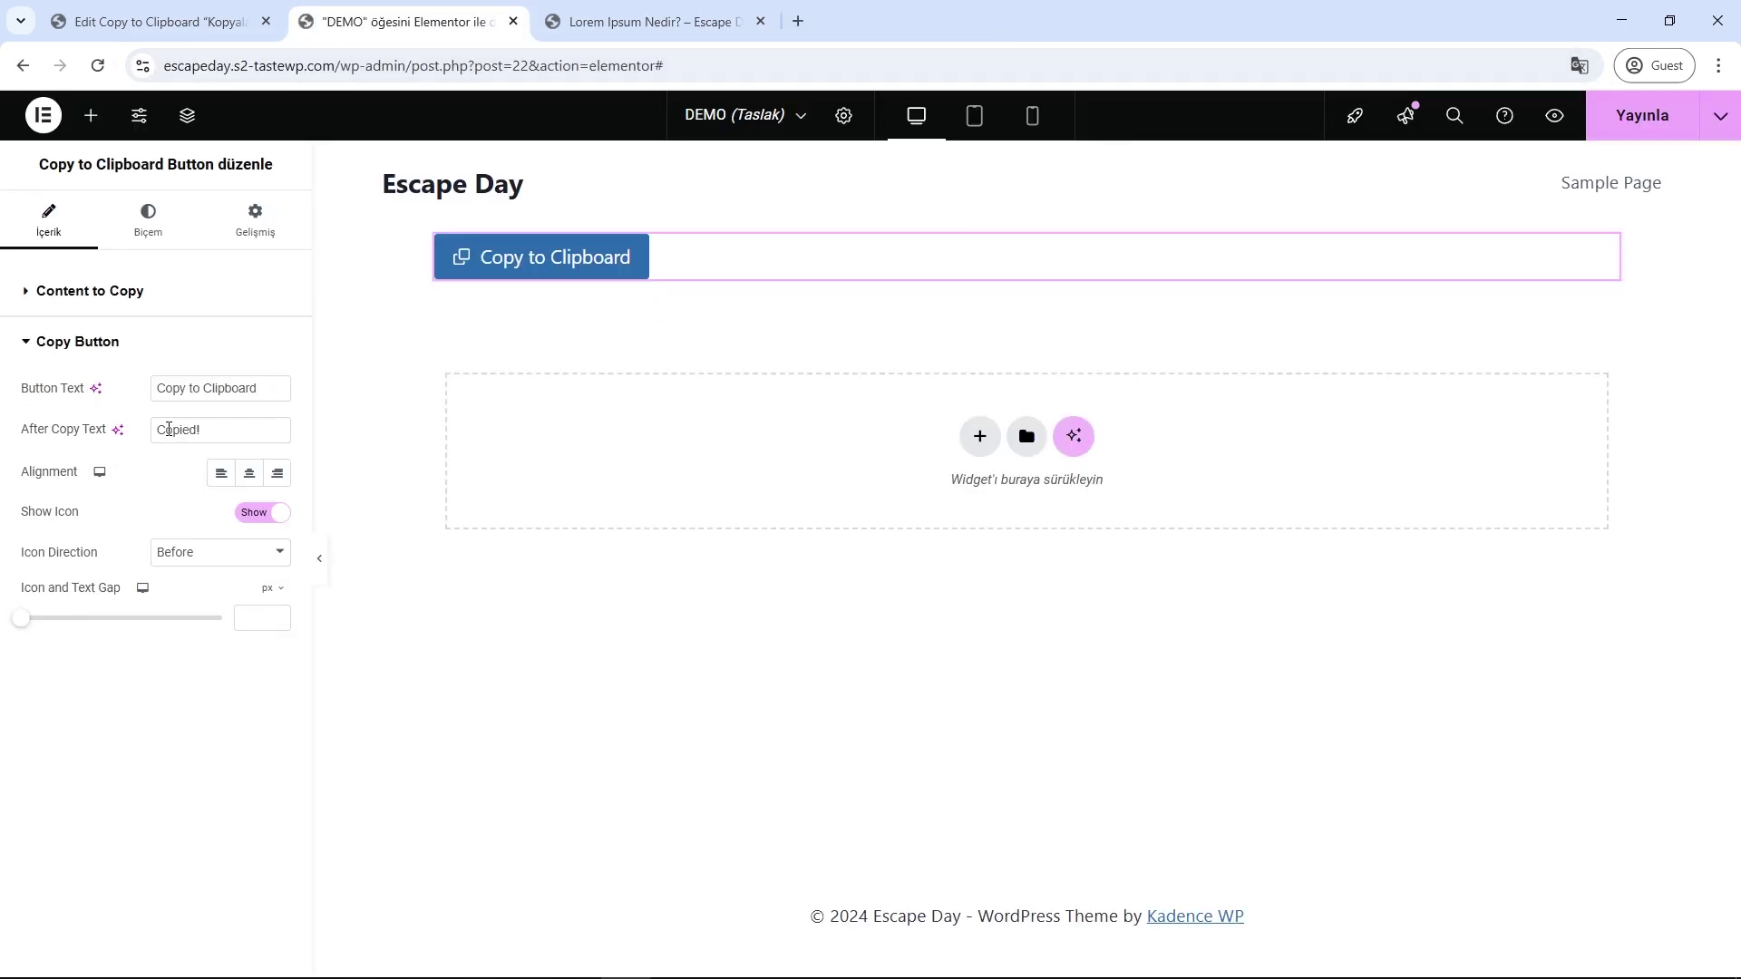
left_click_drag(266, 396, 89, 404)
type("Panoya Kopyala")
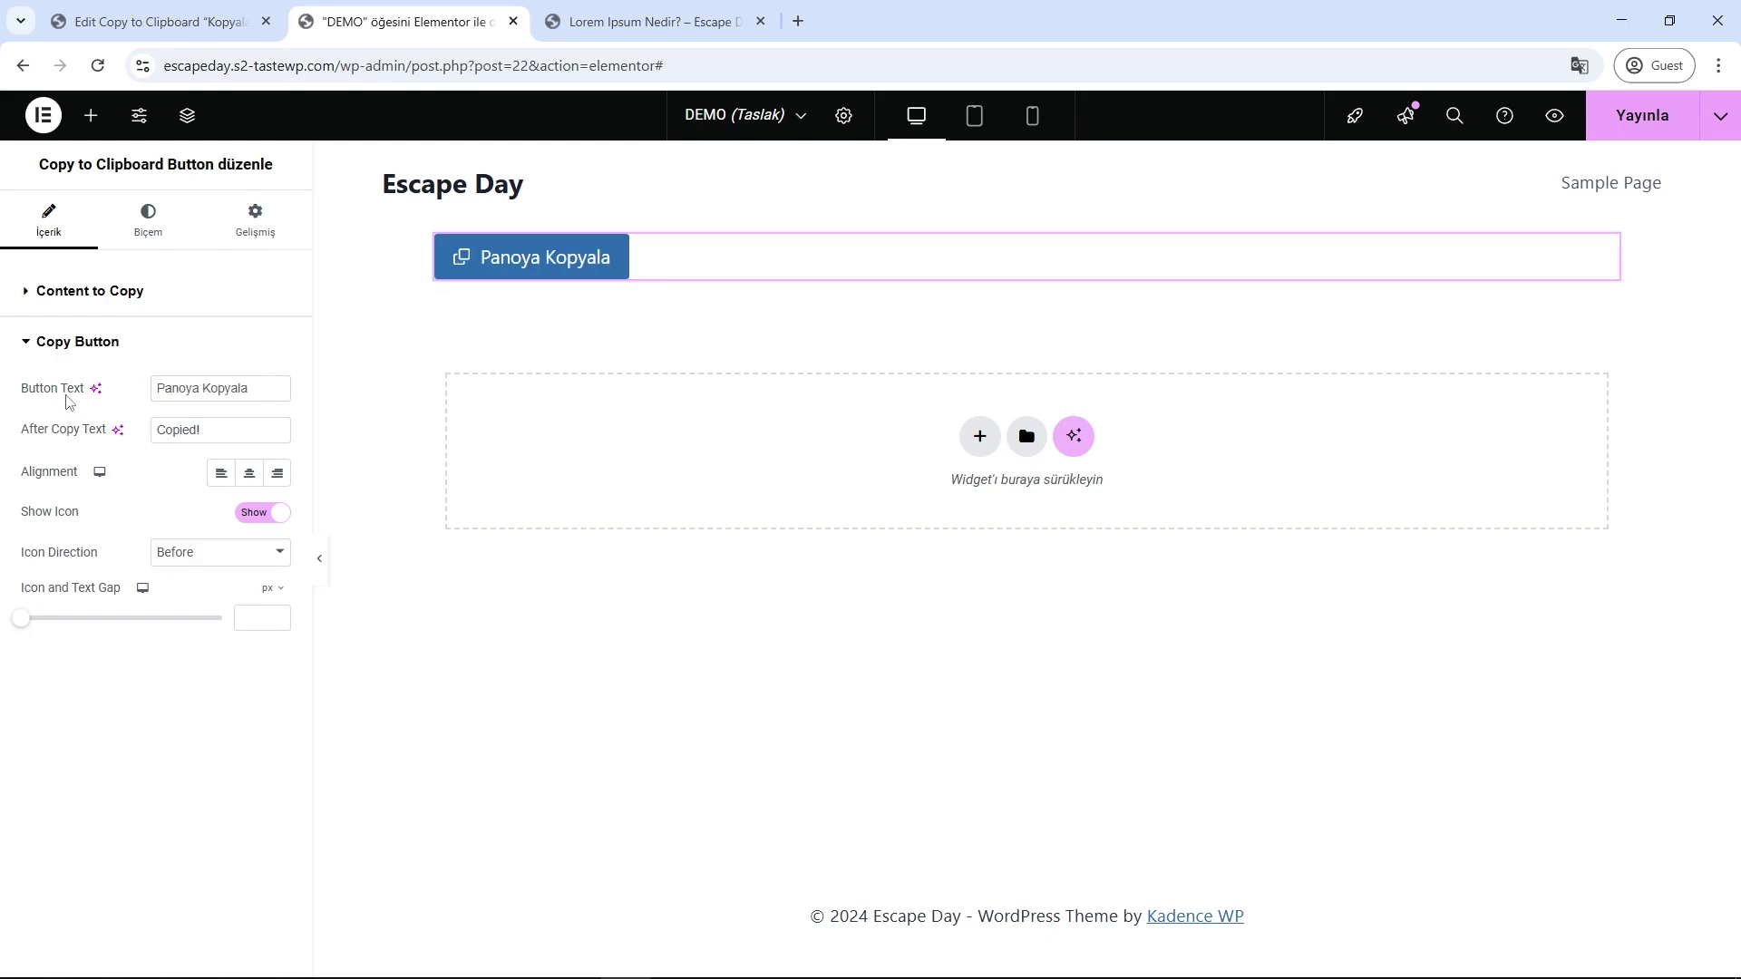
left_click_drag(211, 419, 82, 429)
type("Kopyalandı!")
- Try out the relabelled copy button and delete the container that holds it
left_click(535, 257)
left_click(1051, 220)
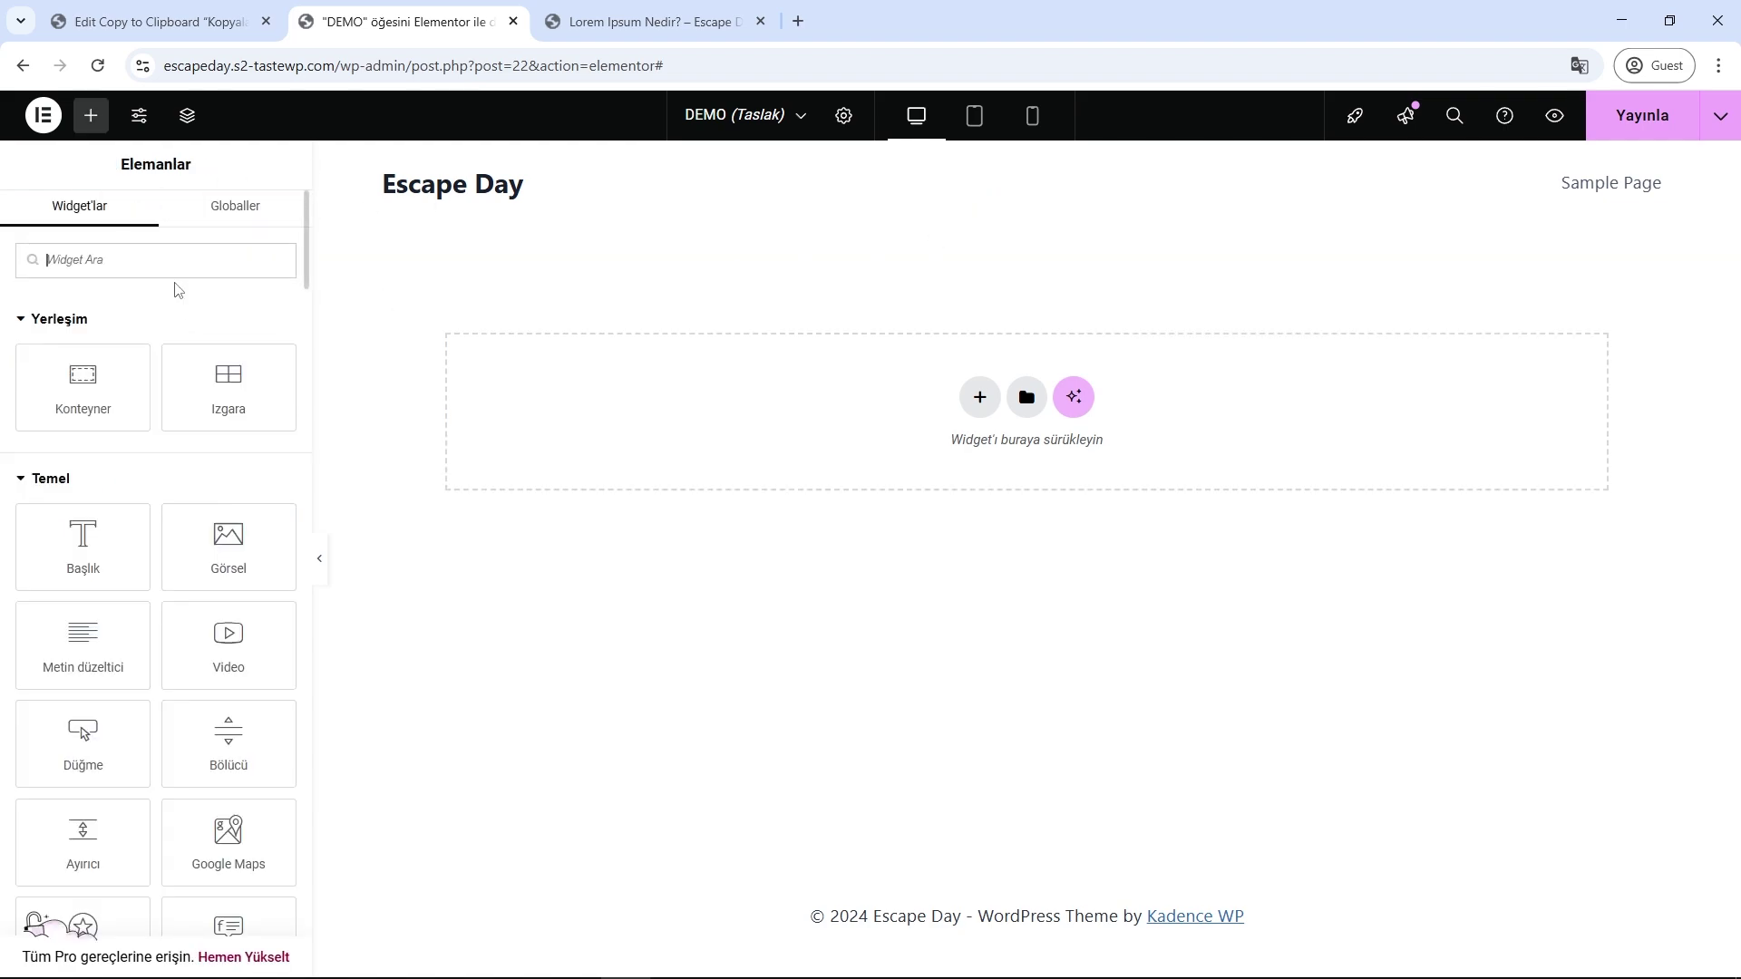
- Search the widgets for "copy" and place an Email Address widget on the page
left_click(134, 264)
type("copy")
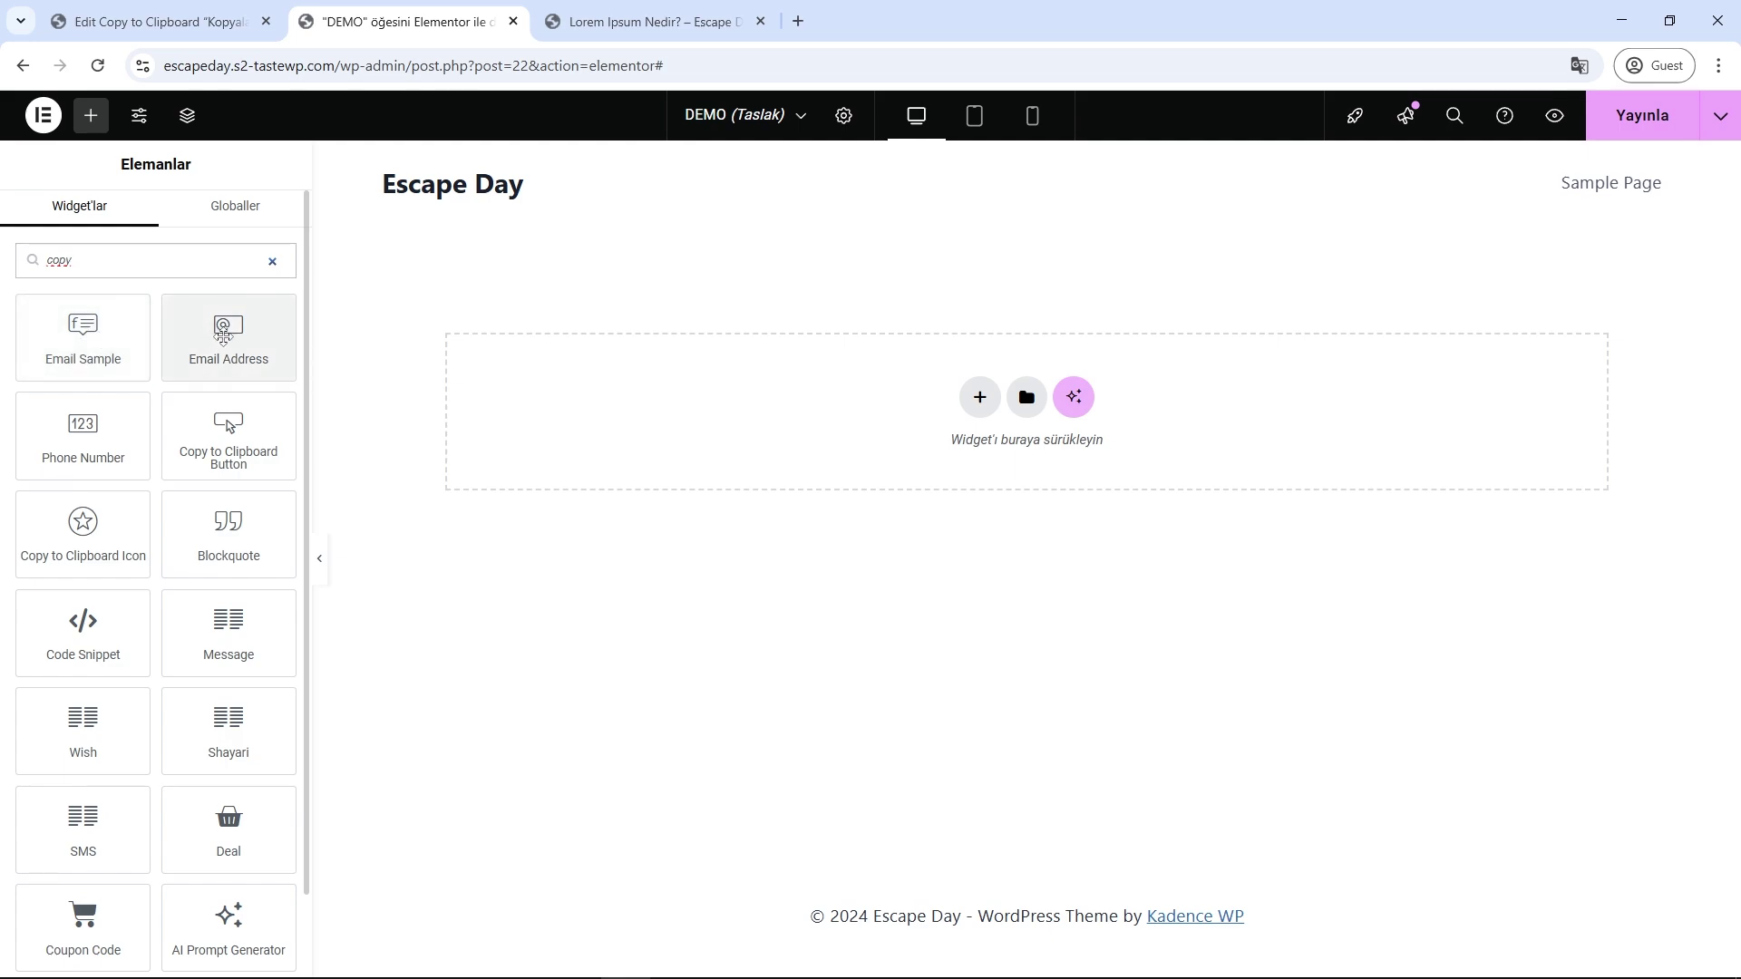
left_click_drag(241, 323, 635, 376)
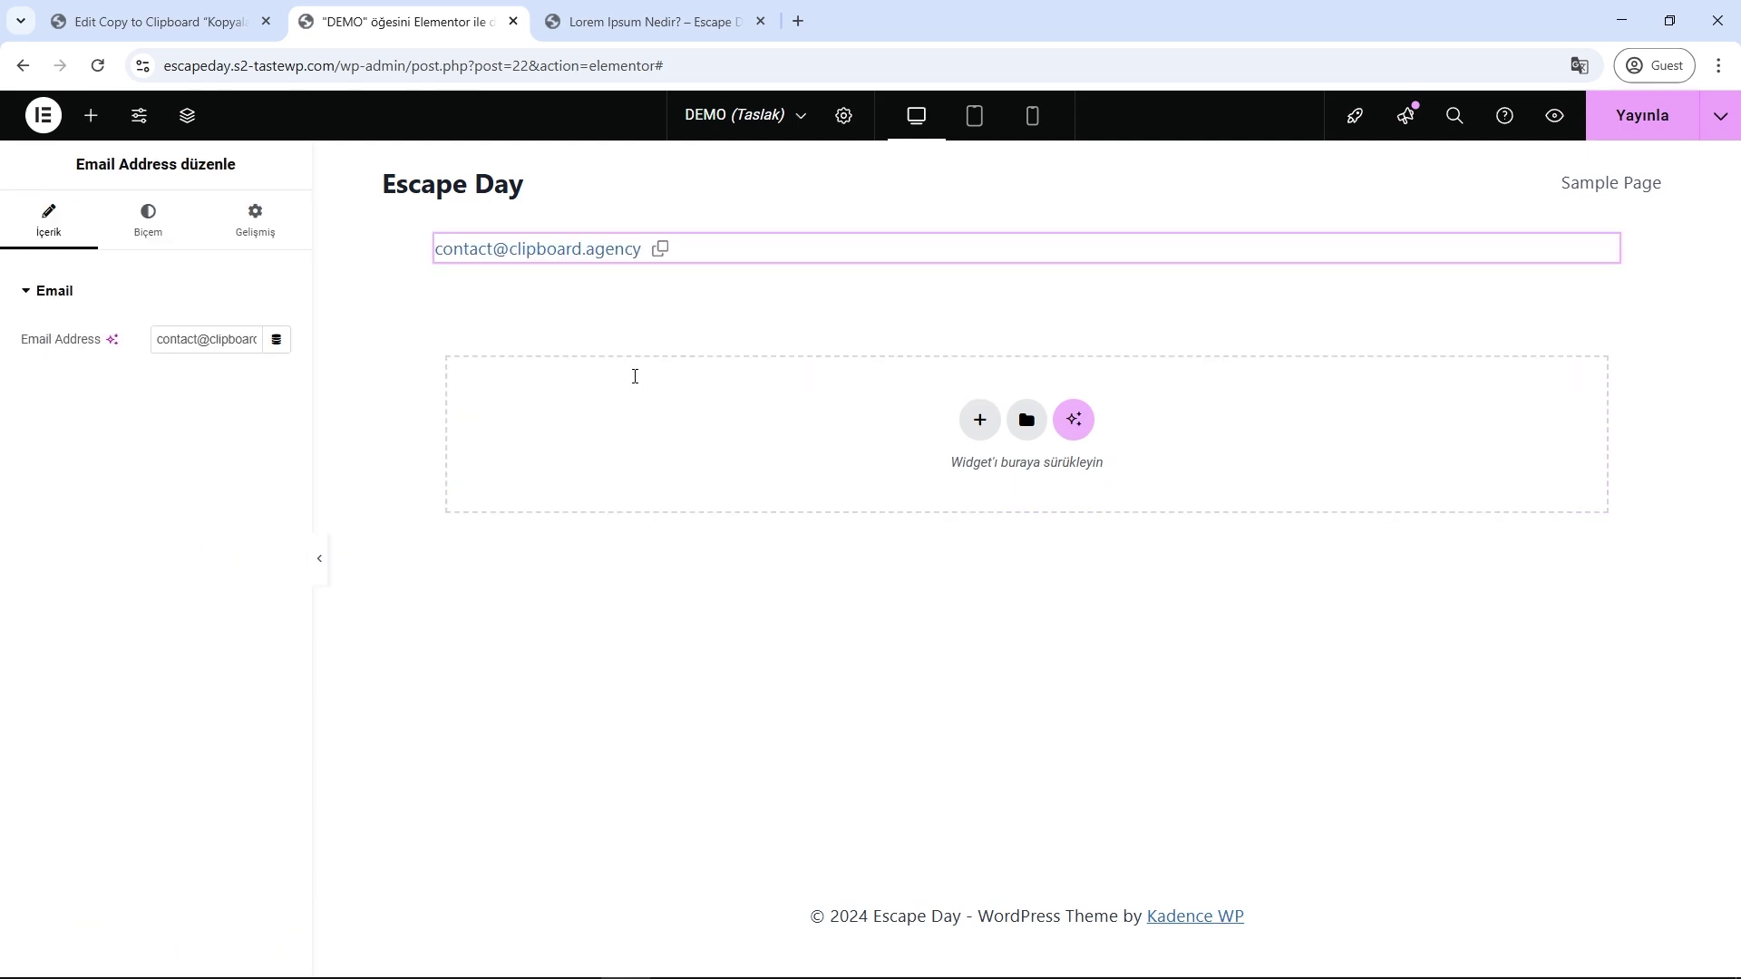
- Test the Email Address widget's copy icon and examine its content and style settings
left_click(658, 252)
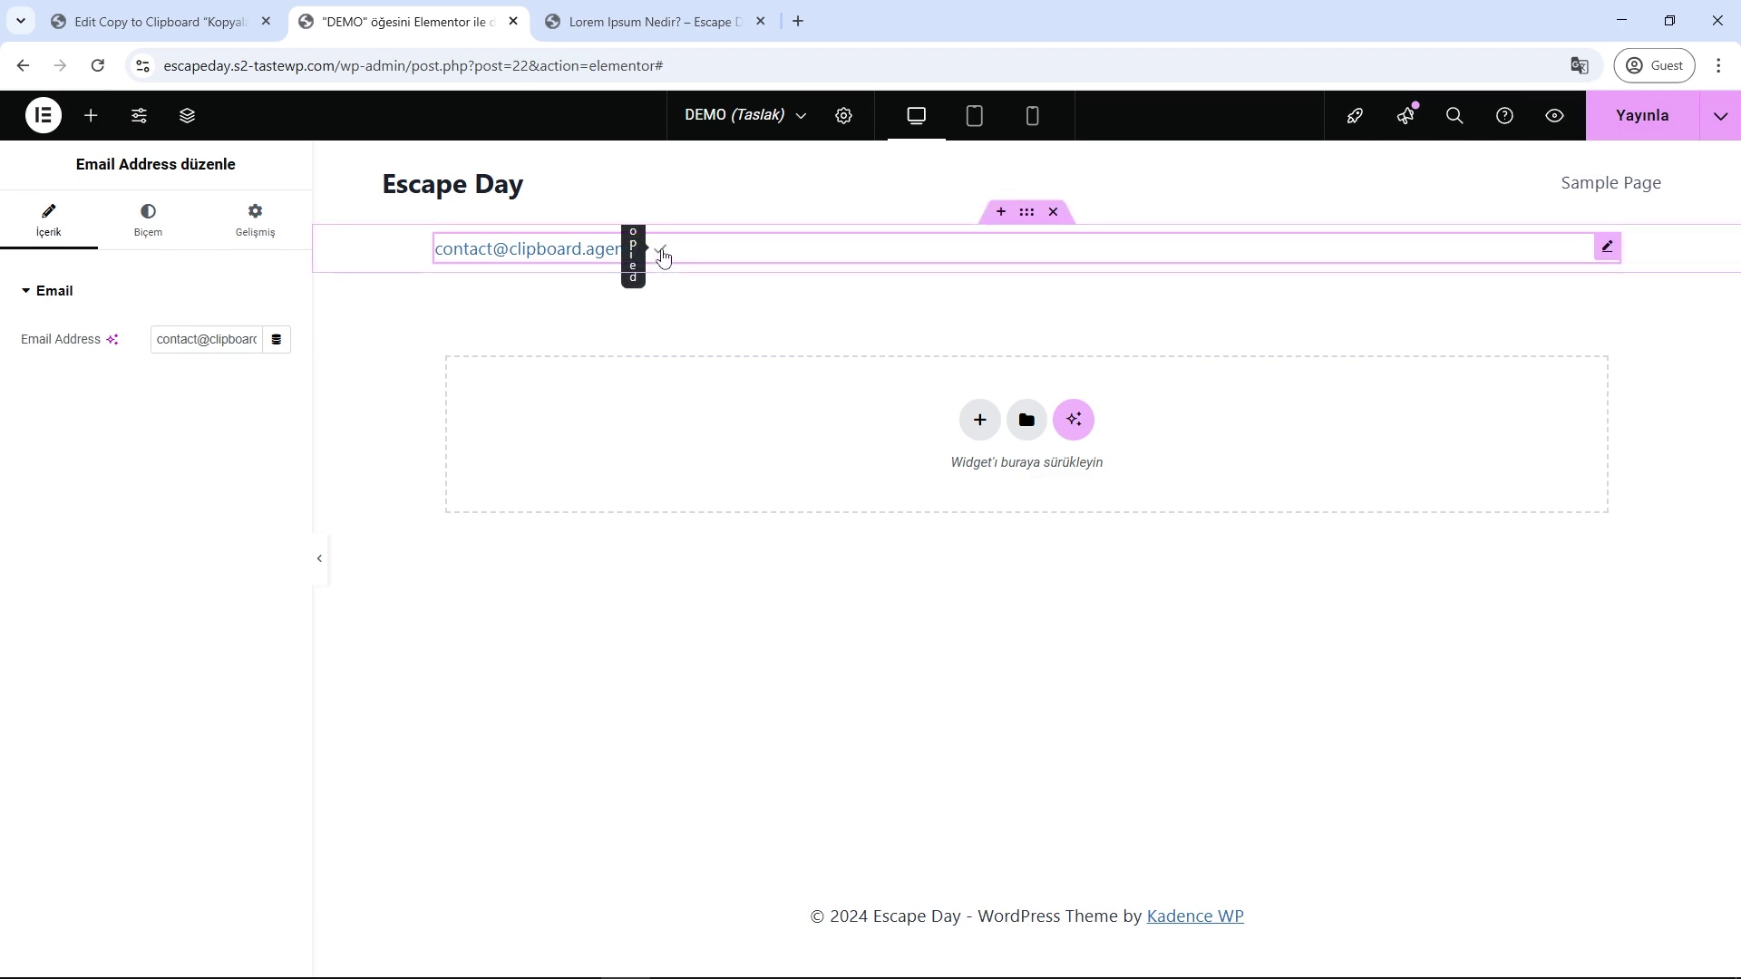
triple_click(199, 339)
left_click(132, 237)
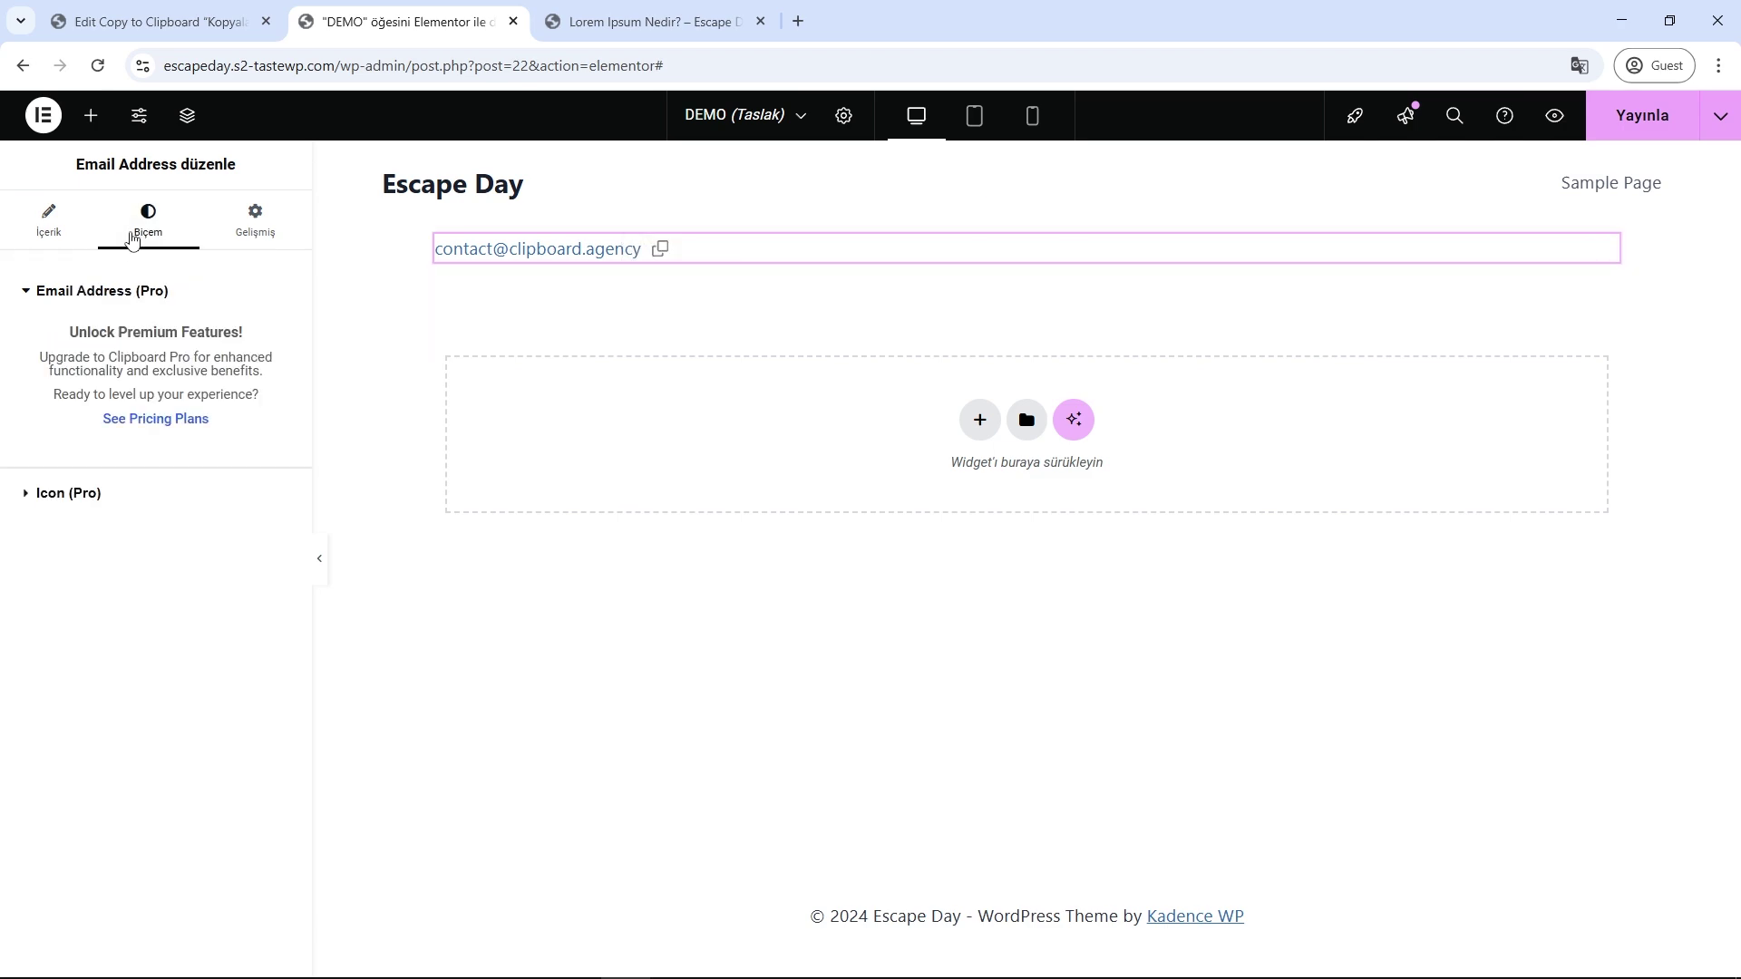
- Delete the Email Address widget and place an Email Sample widget, found by searching the widgets for "copy"
left_click(48, 226)
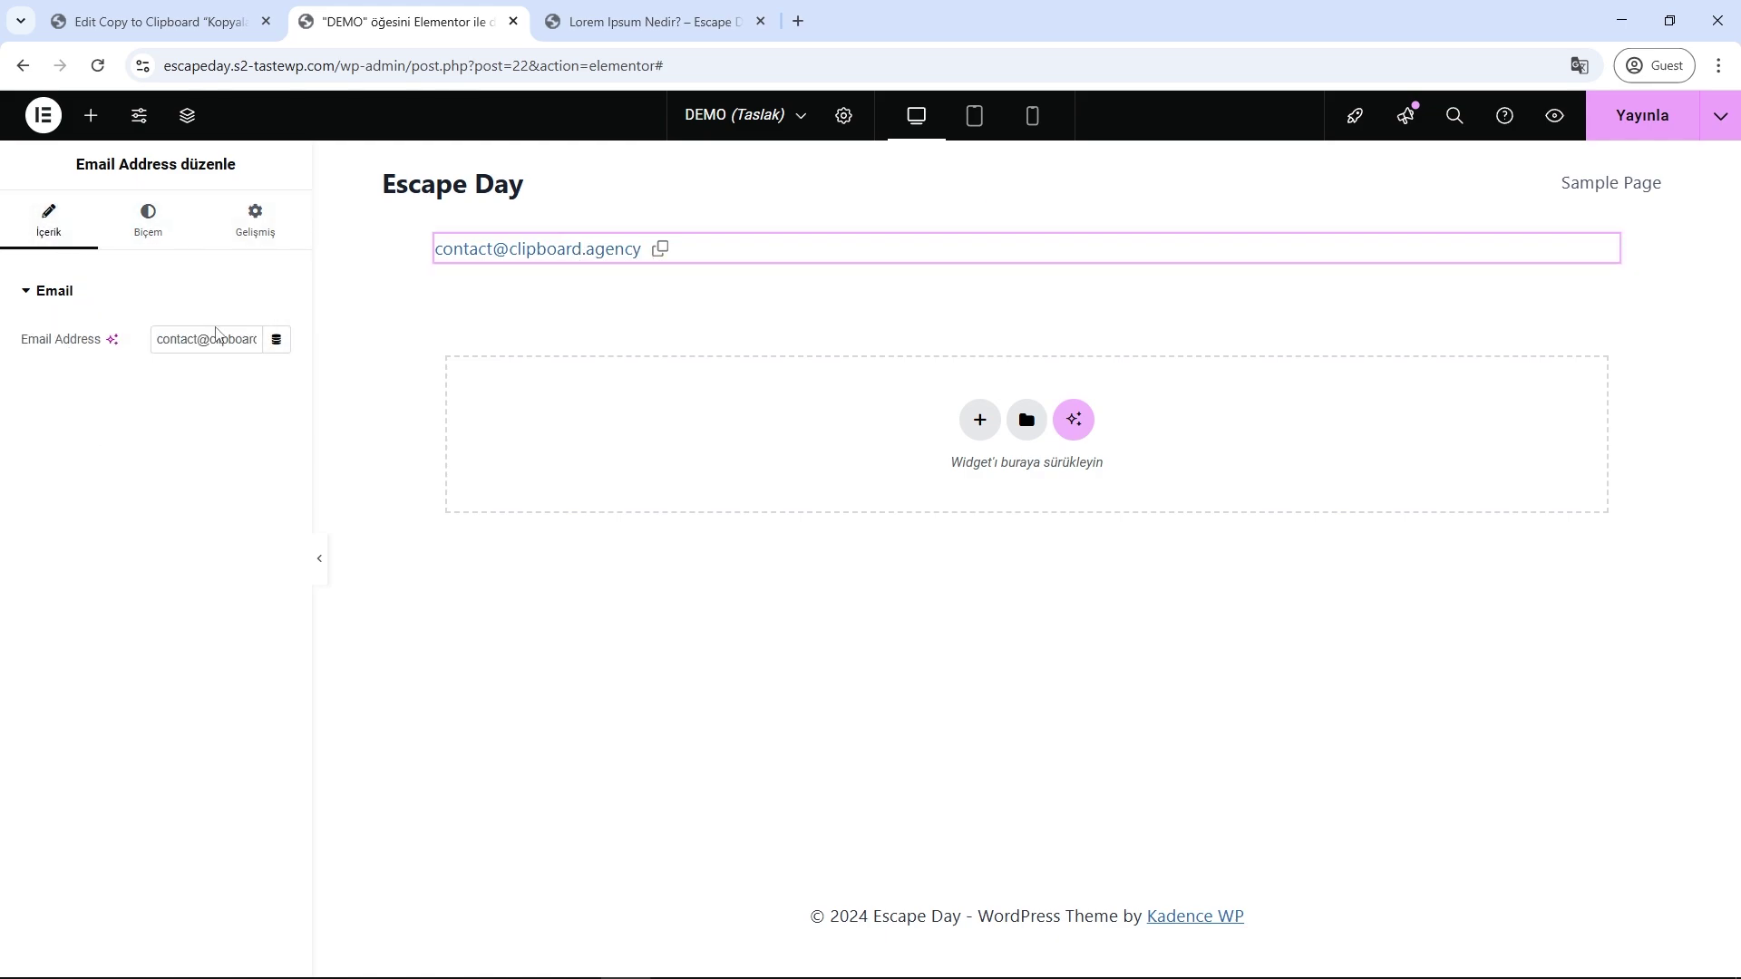
key("Delete")
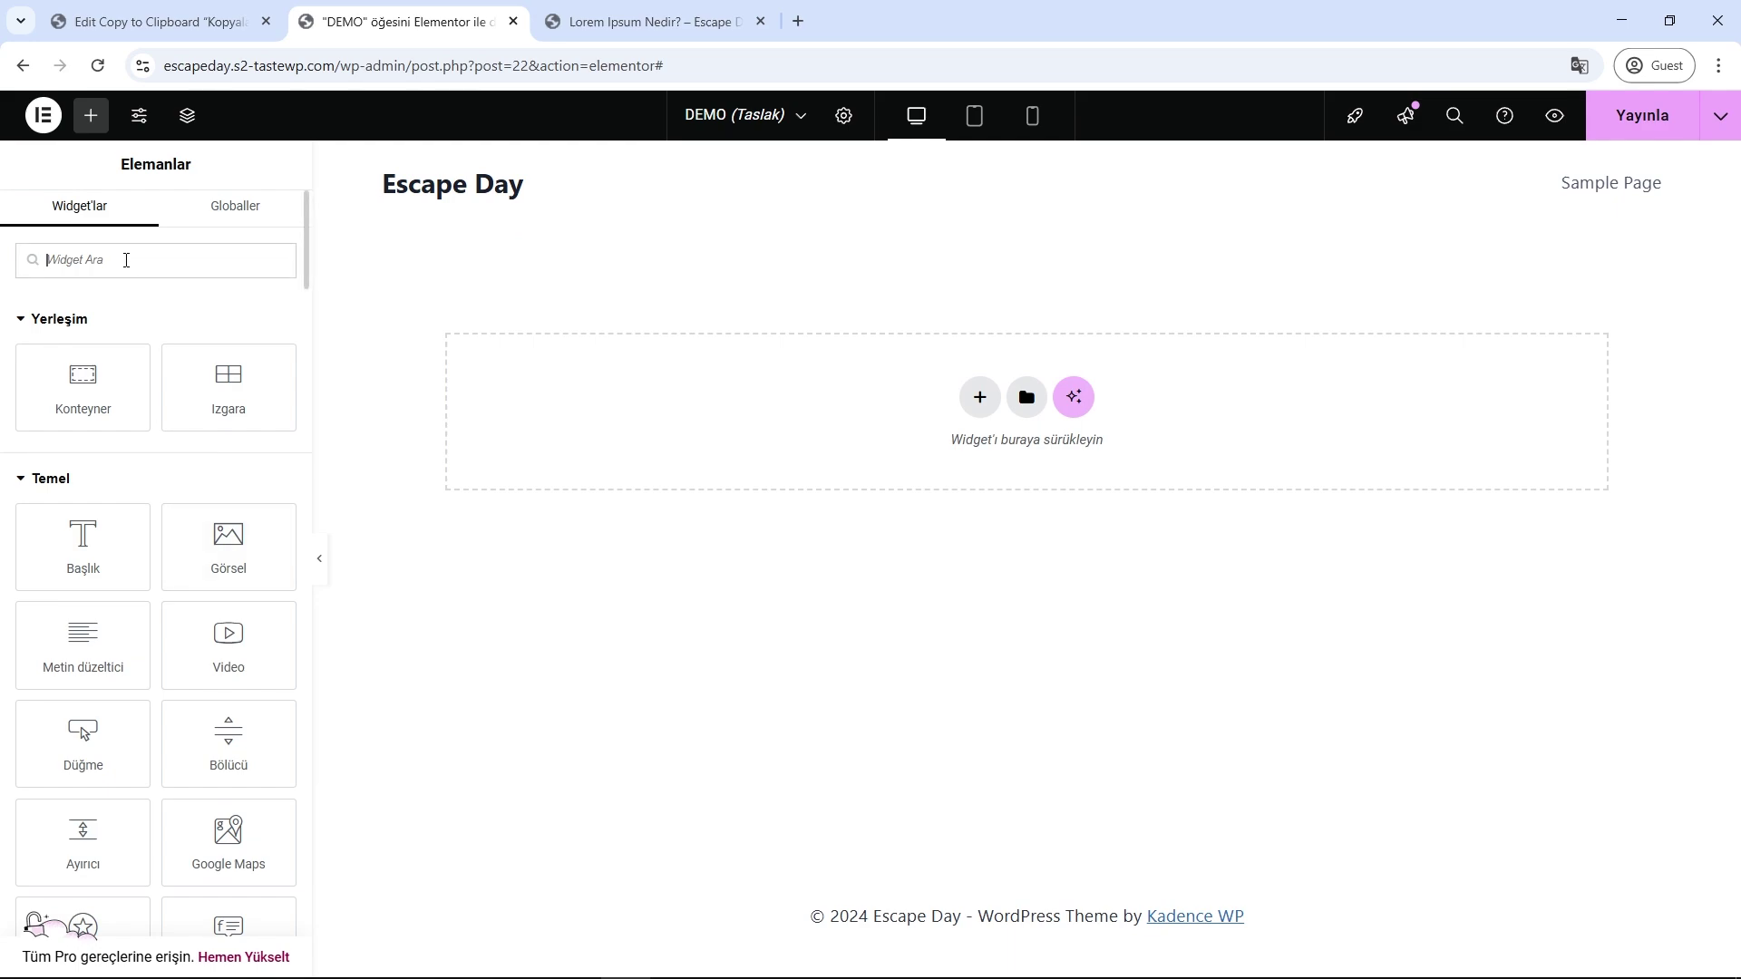
left_click(118, 258)
type("copy")
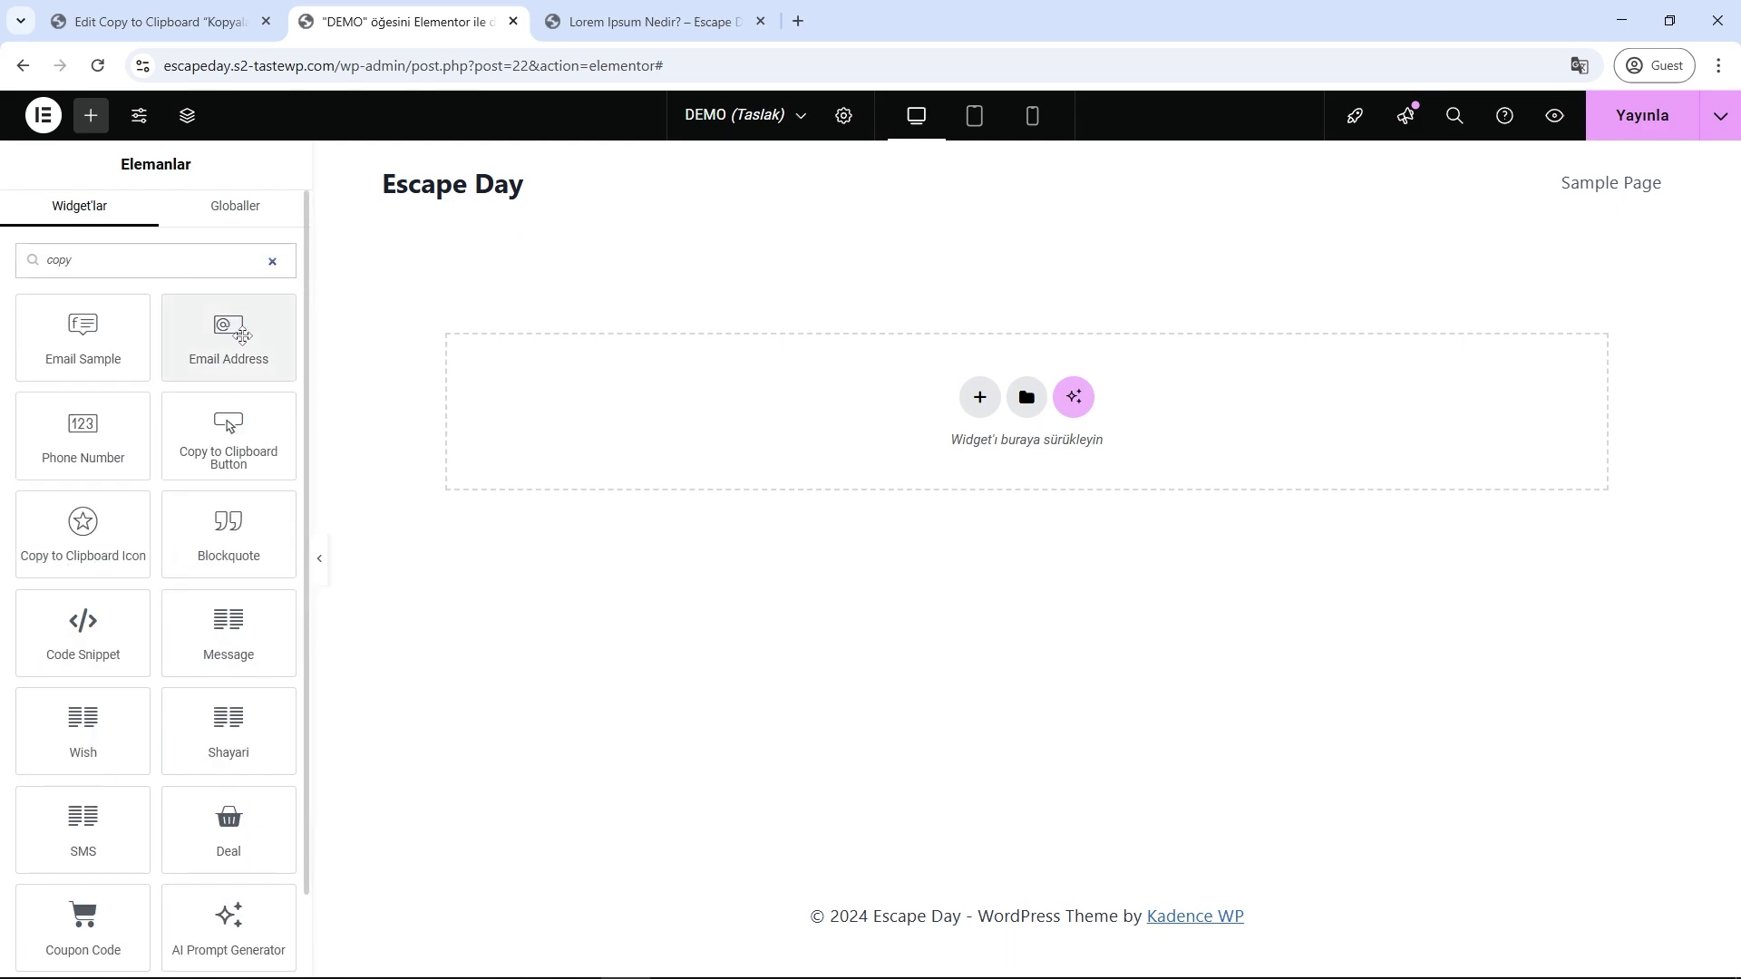
left_click_drag(83, 337, 641, 418)
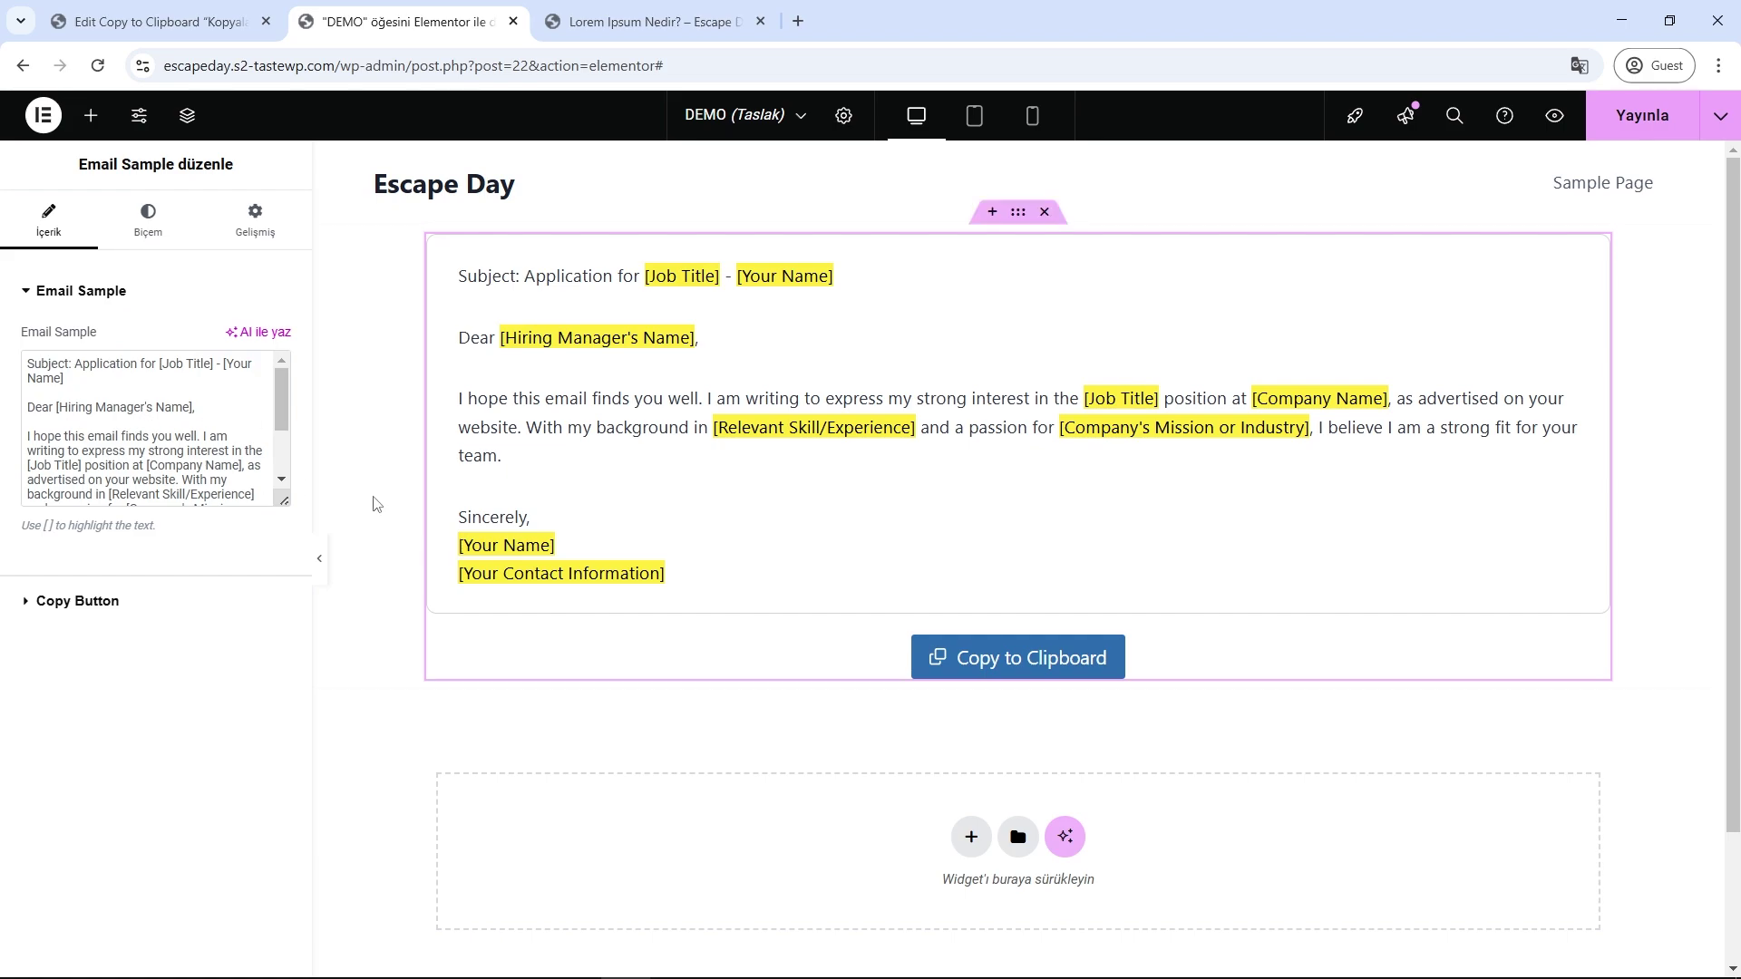
- Set the Email Sample widget's button text to "Panoya Kopyala", testing its copy button before and after the change
left_click(1020, 659)
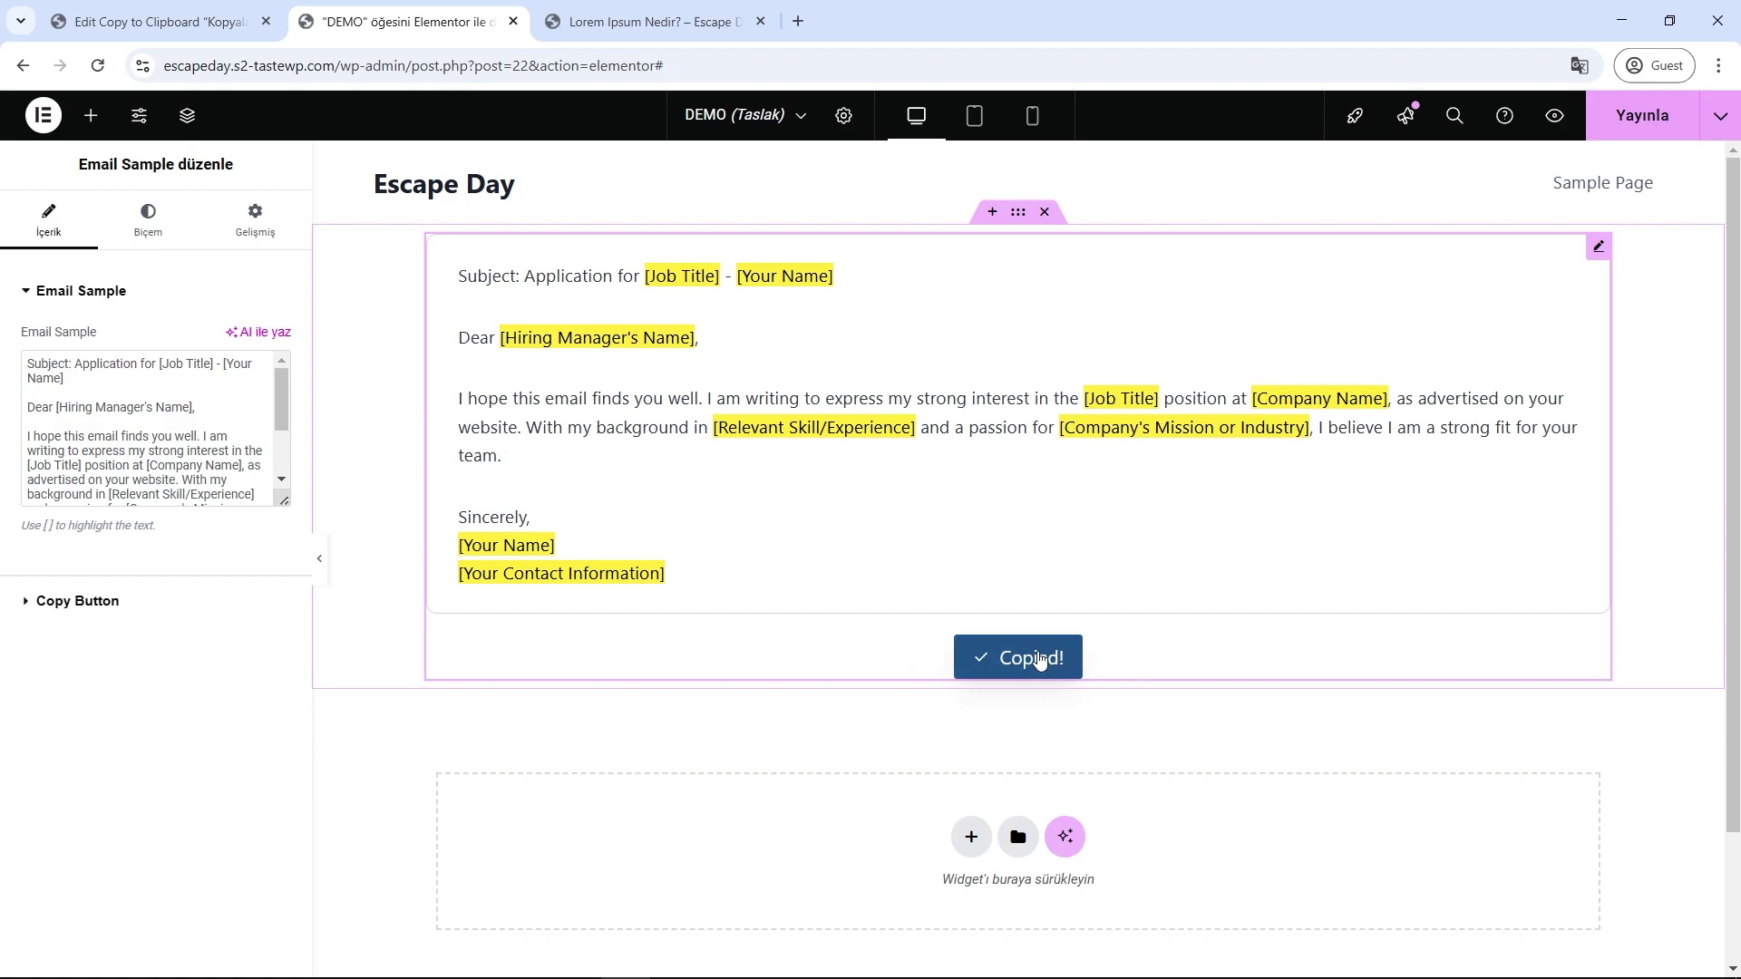
left_click(136, 600)
left_click_drag(247, 394, 63, 397)
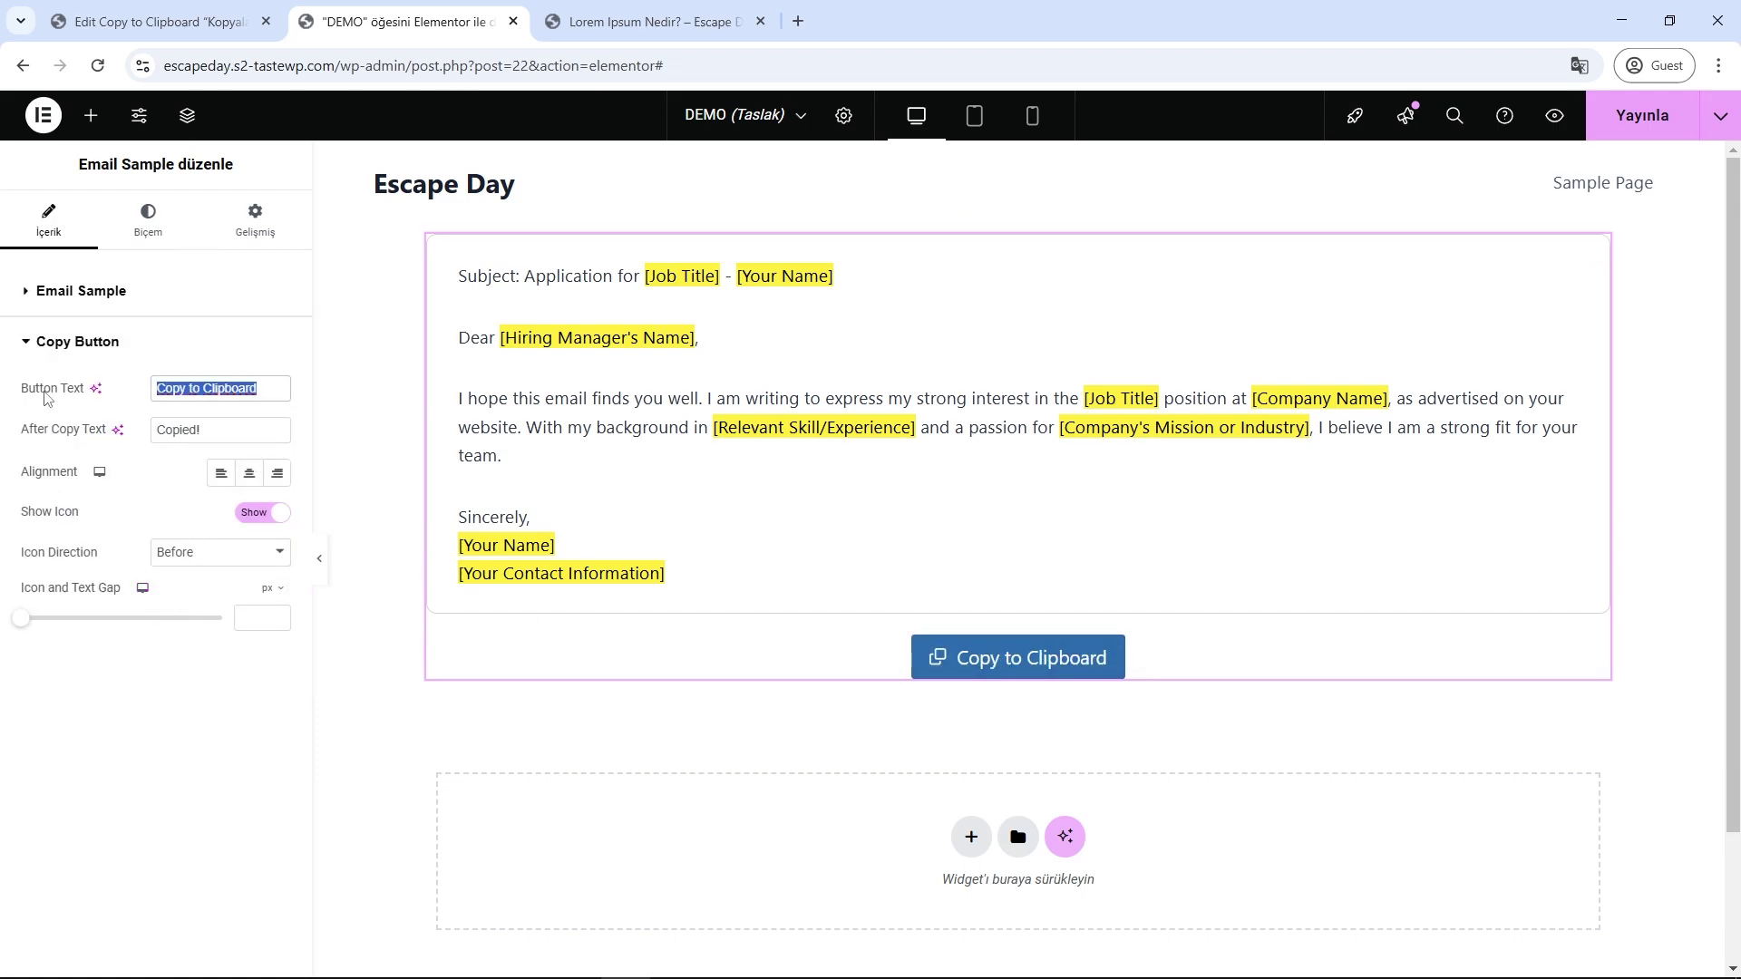
type("Panoya Kopya")
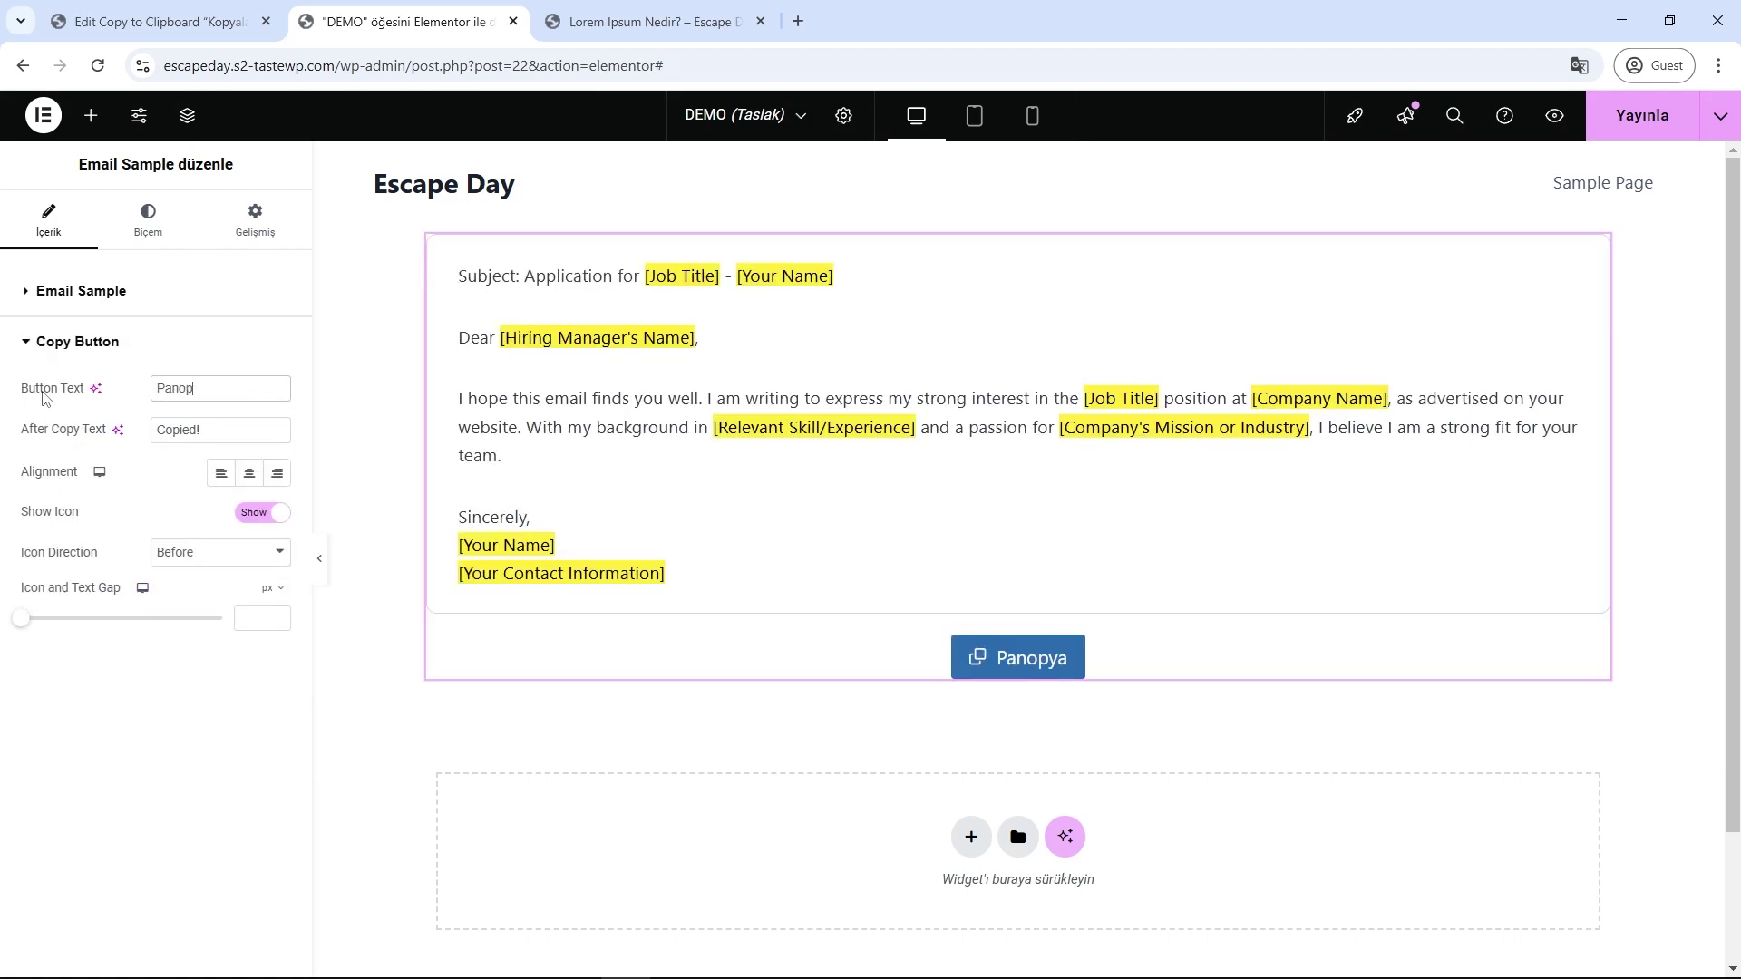
type("la")
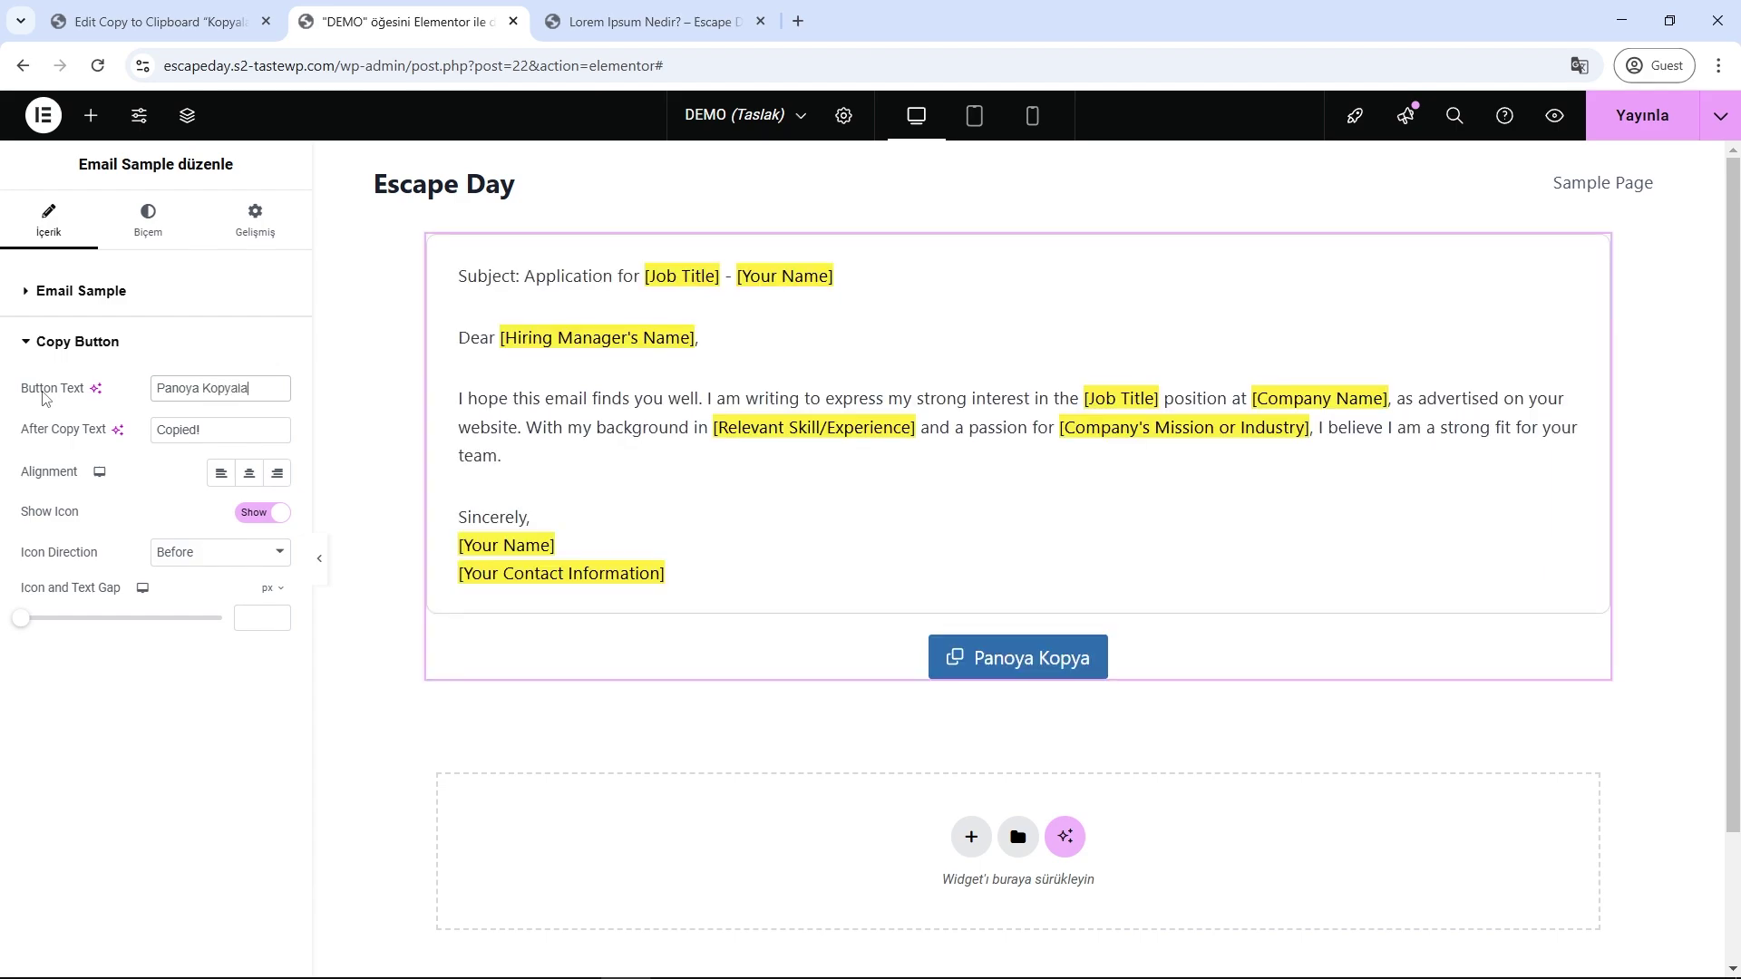
left_click(1018, 675)
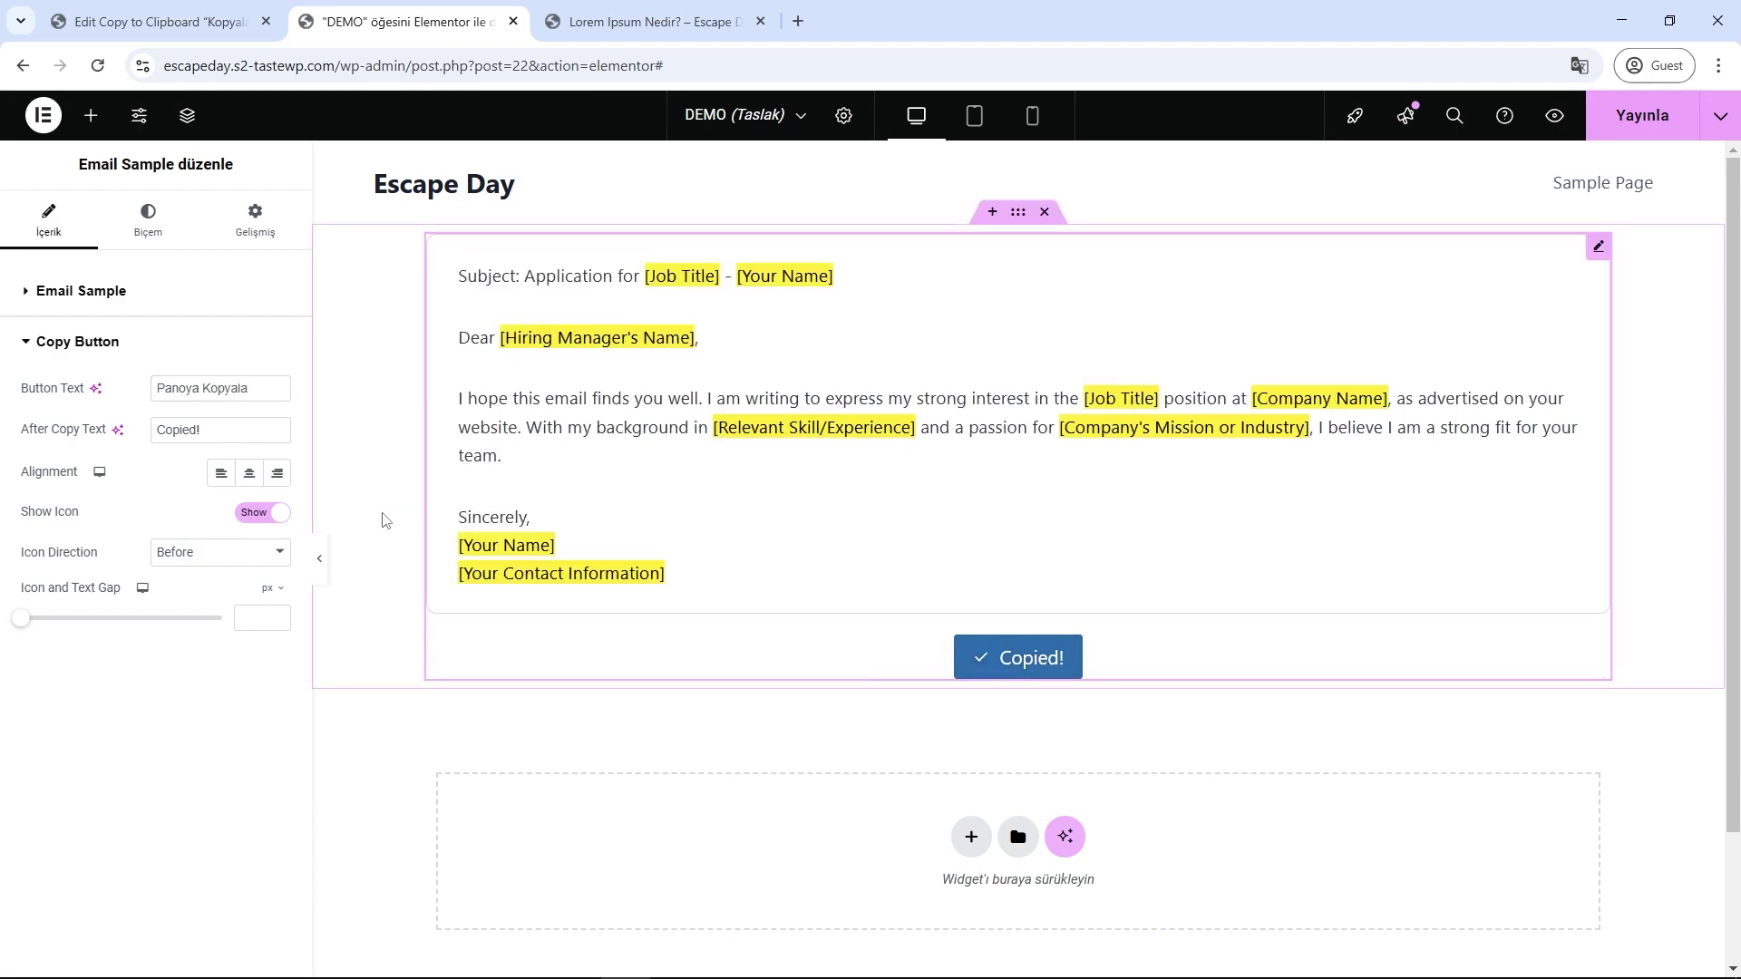
triple_click(240, 433)
- Delete the Email Sample's container and place a Coupon Code widget, found by searching the widgets for "copy"
left_click(1045, 213)
left_click(175, 263)
type("copy")
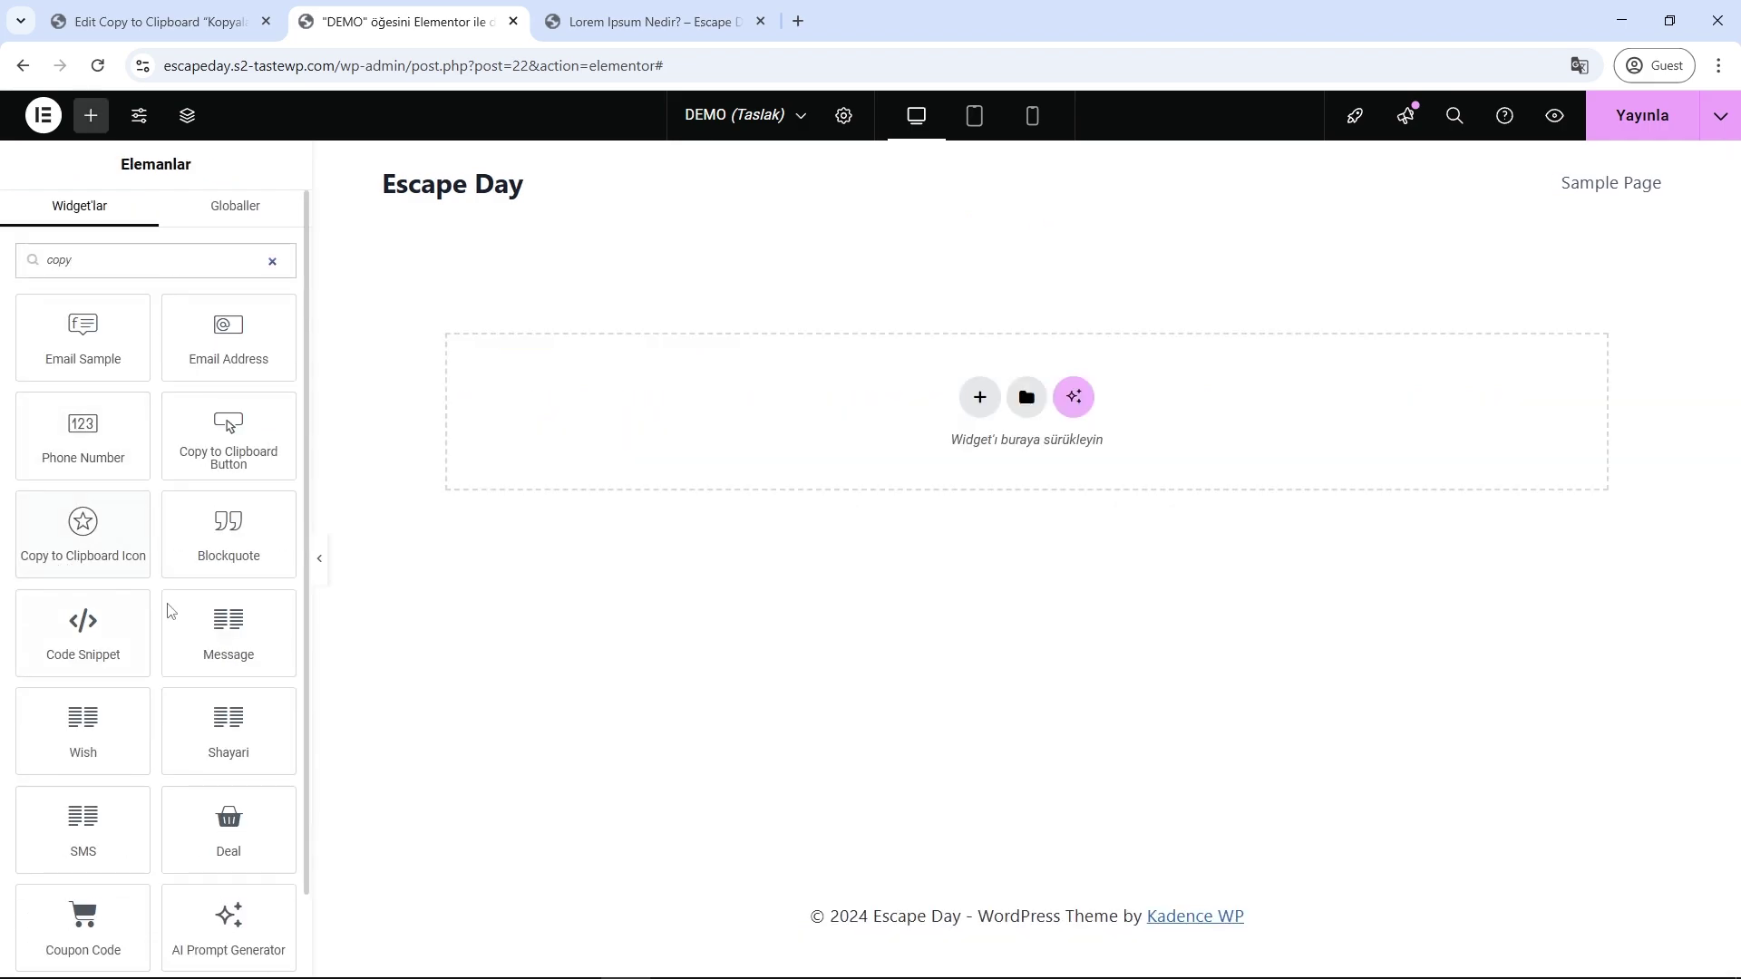
scroll(239, 607, "down", 1)
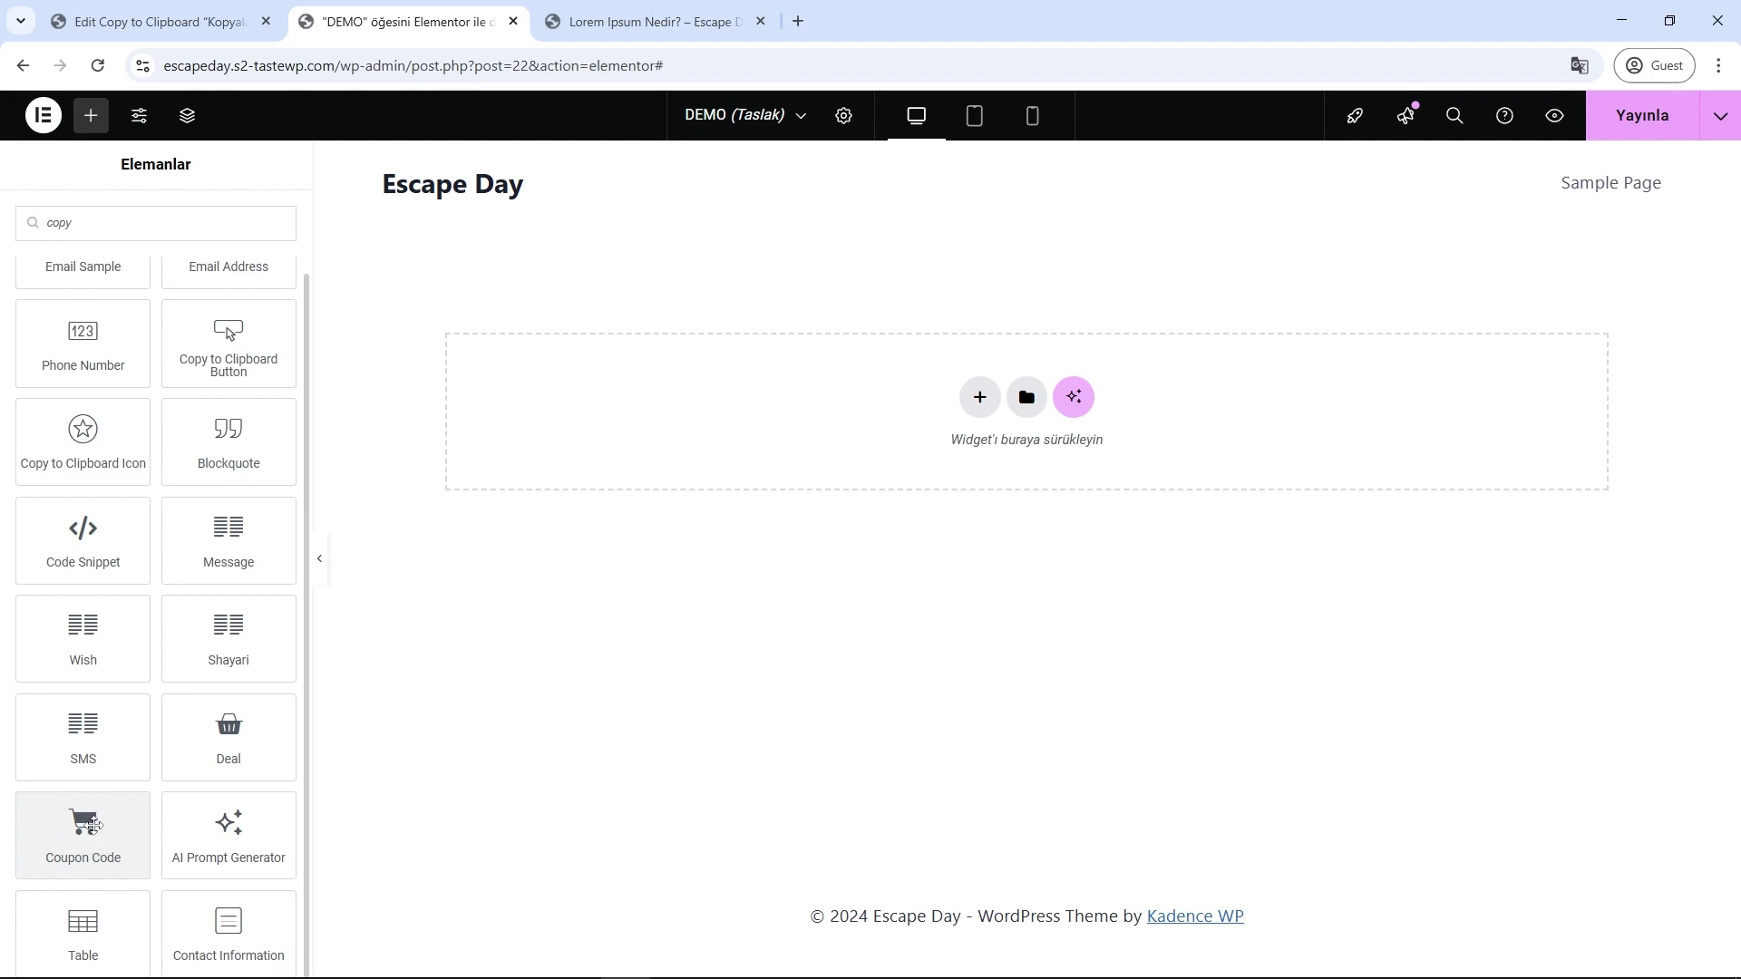
left_click_drag(91, 825, 712, 410)
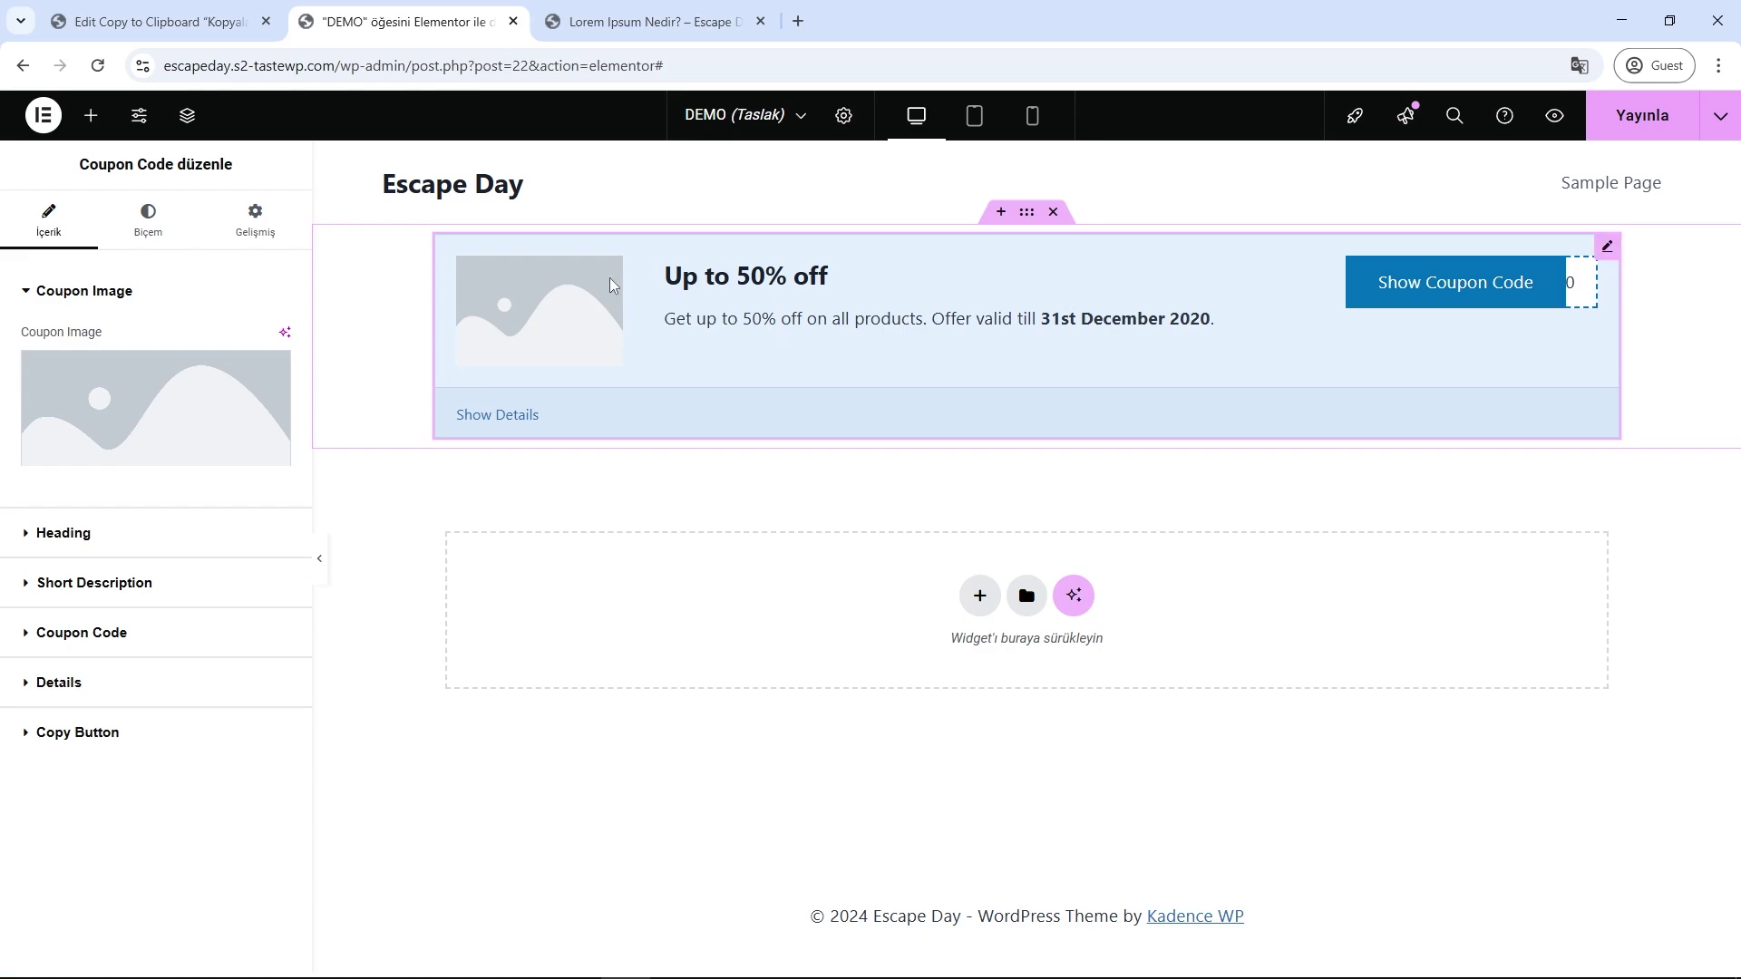
- Examine the Coupon Code widget's image picker, details toggle, heading, short description and coupon code settings
left_click(182, 399)
left_click(1692, 148)
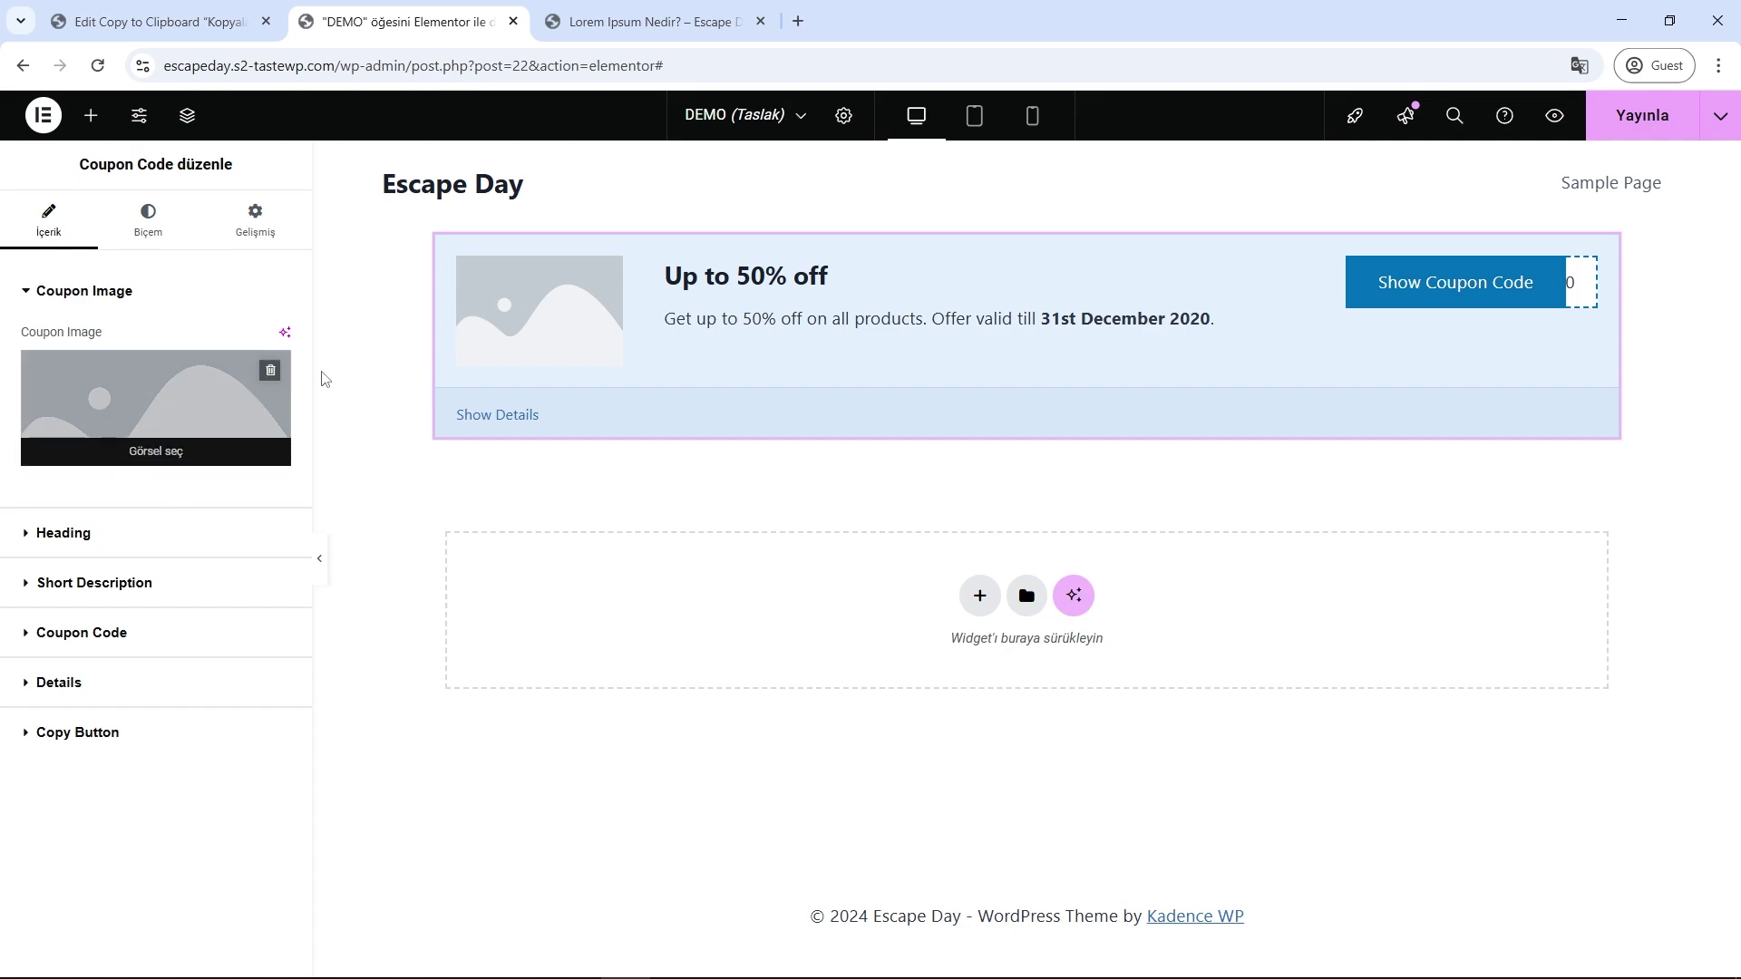
left_click(488, 419)
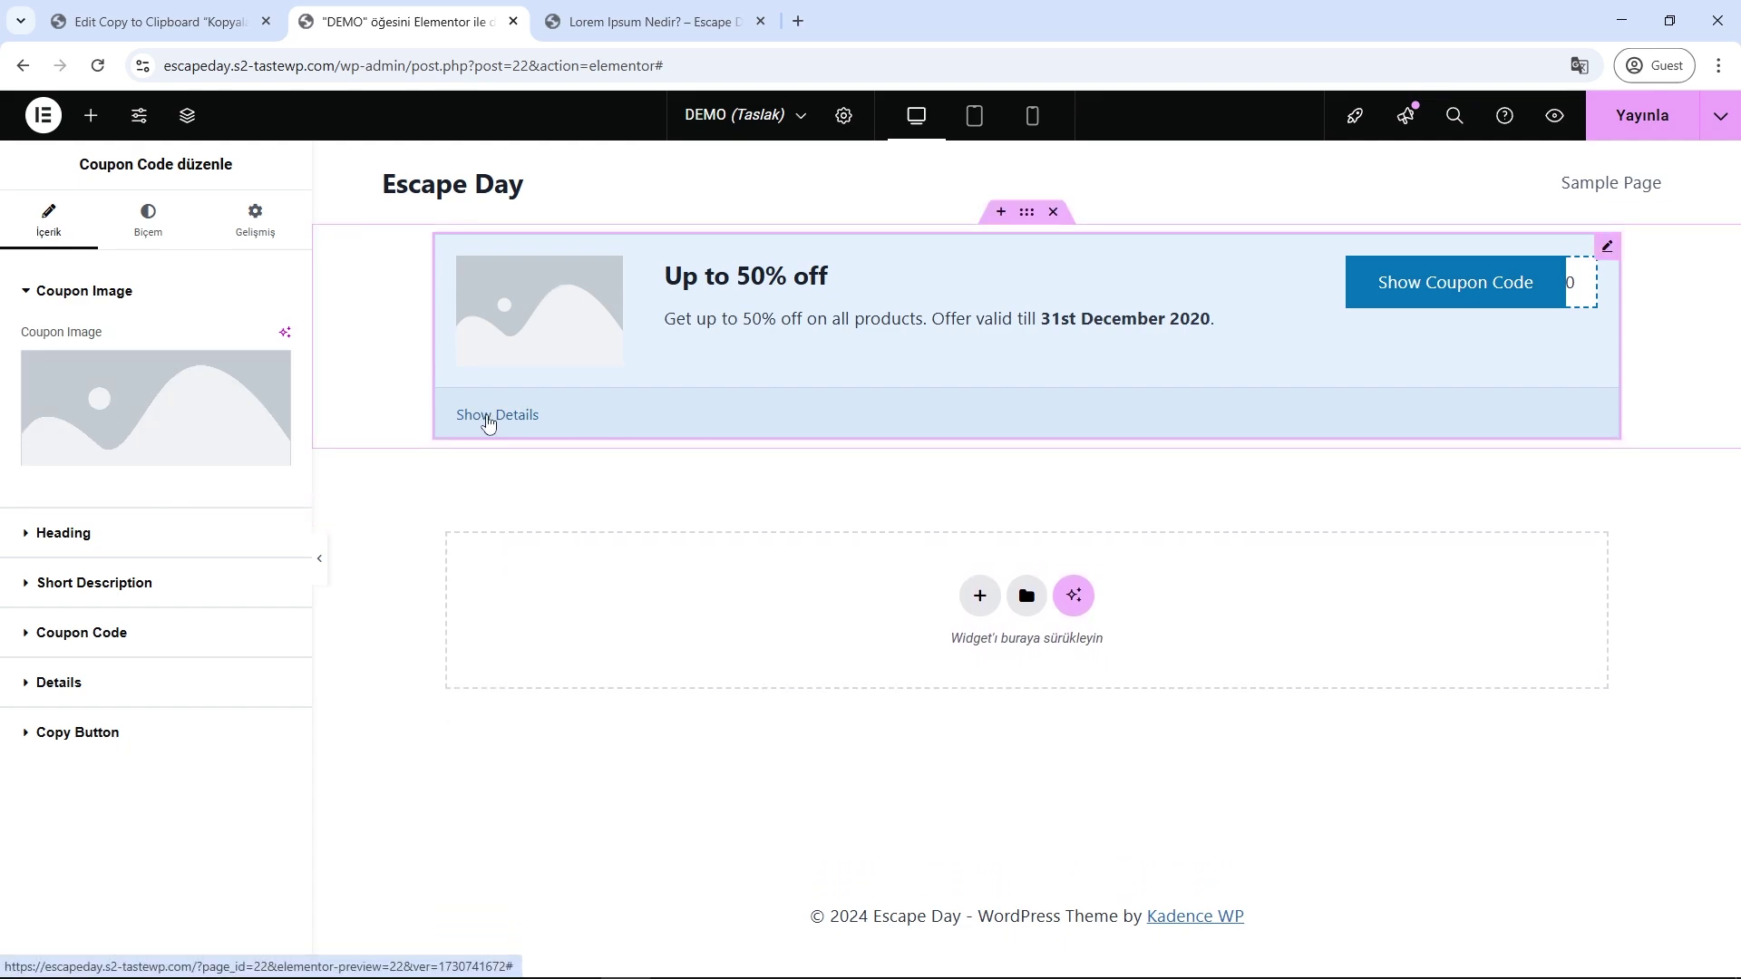
left_click(488, 419)
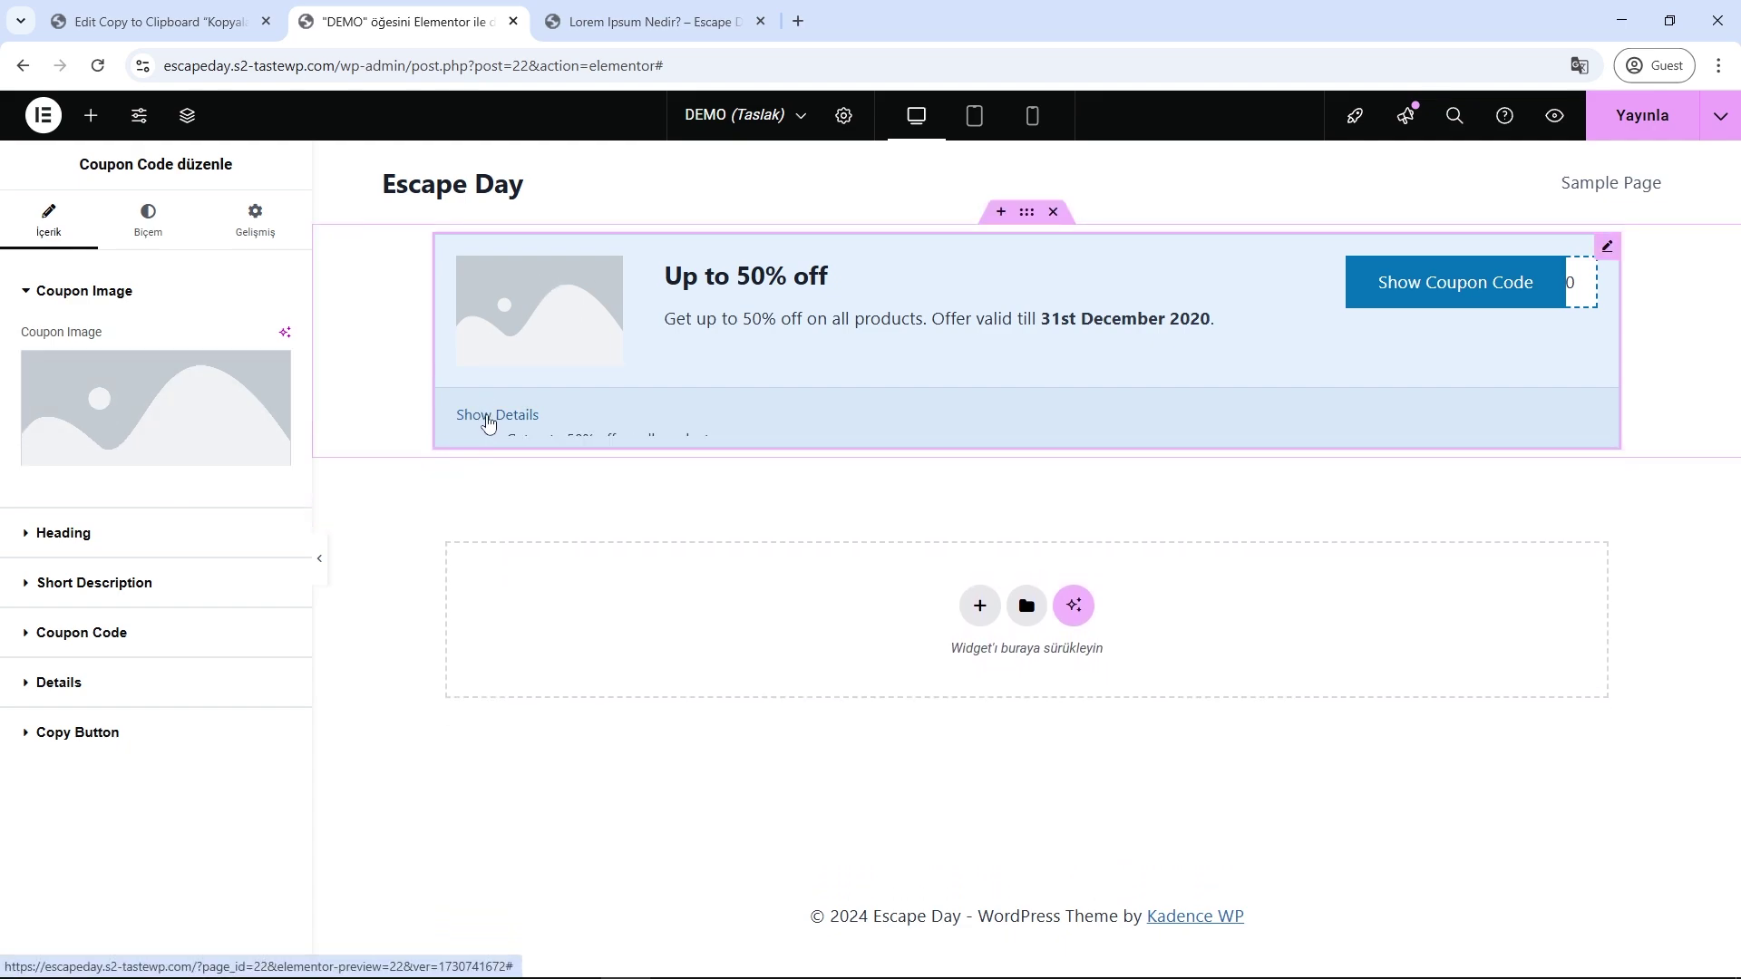
left_click(70, 533)
triple_click(229, 387)
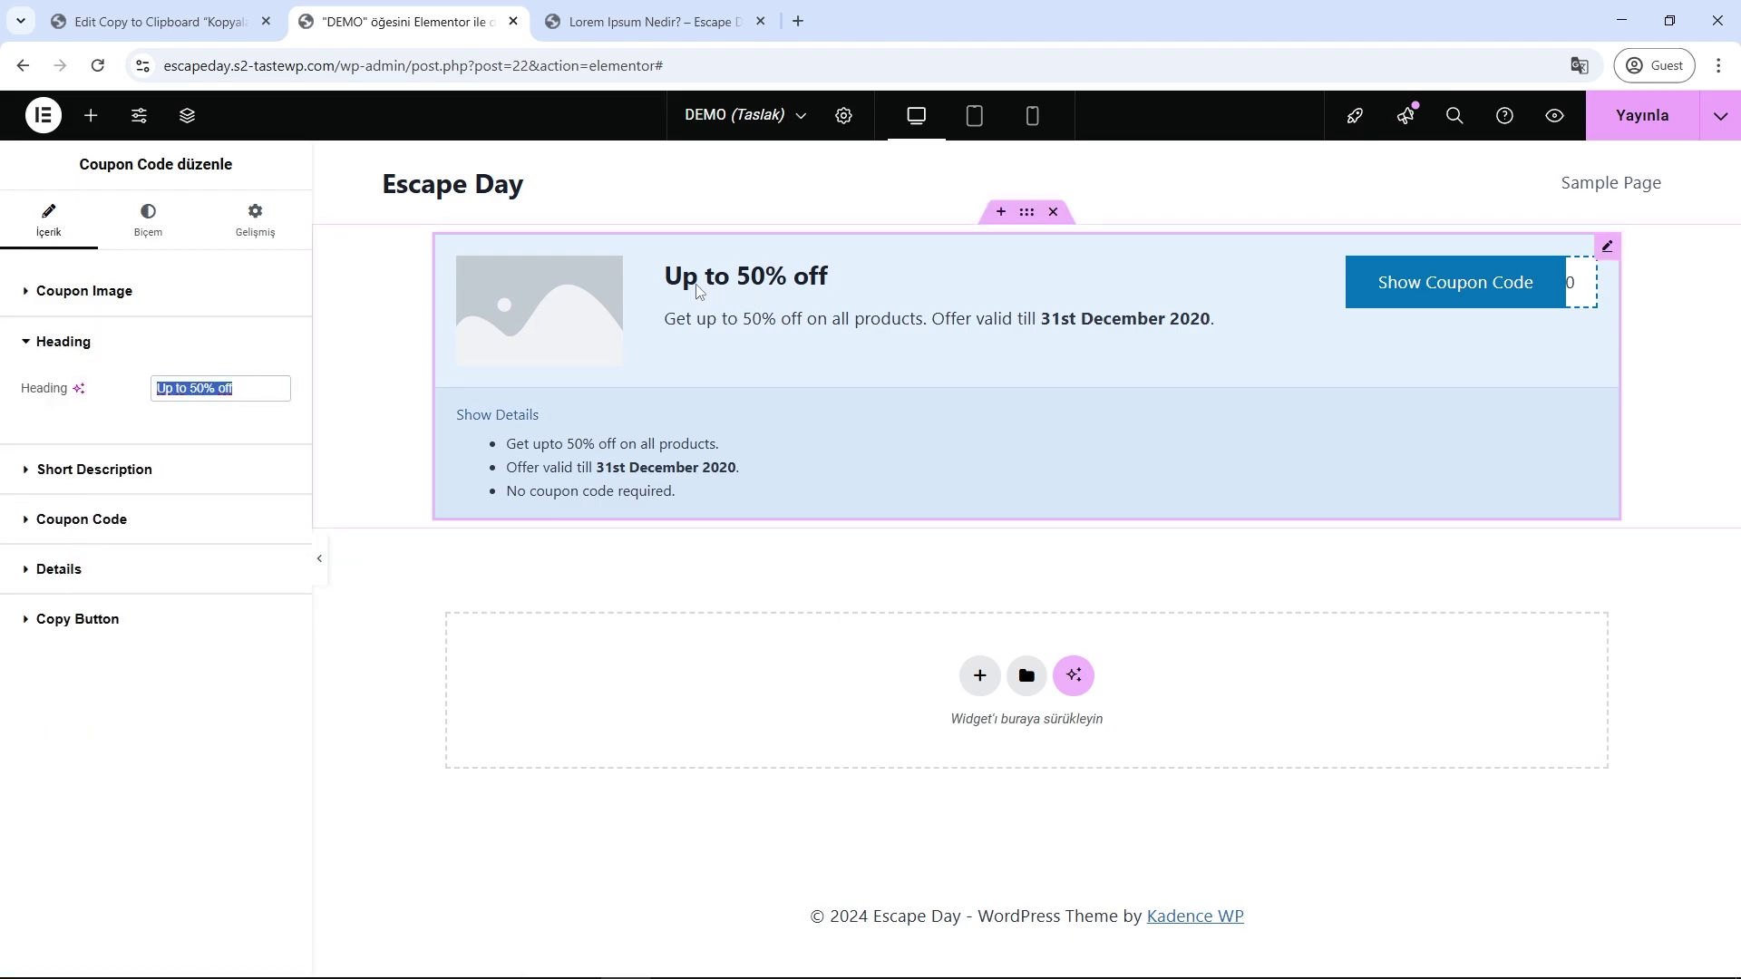
left_click(143, 470)
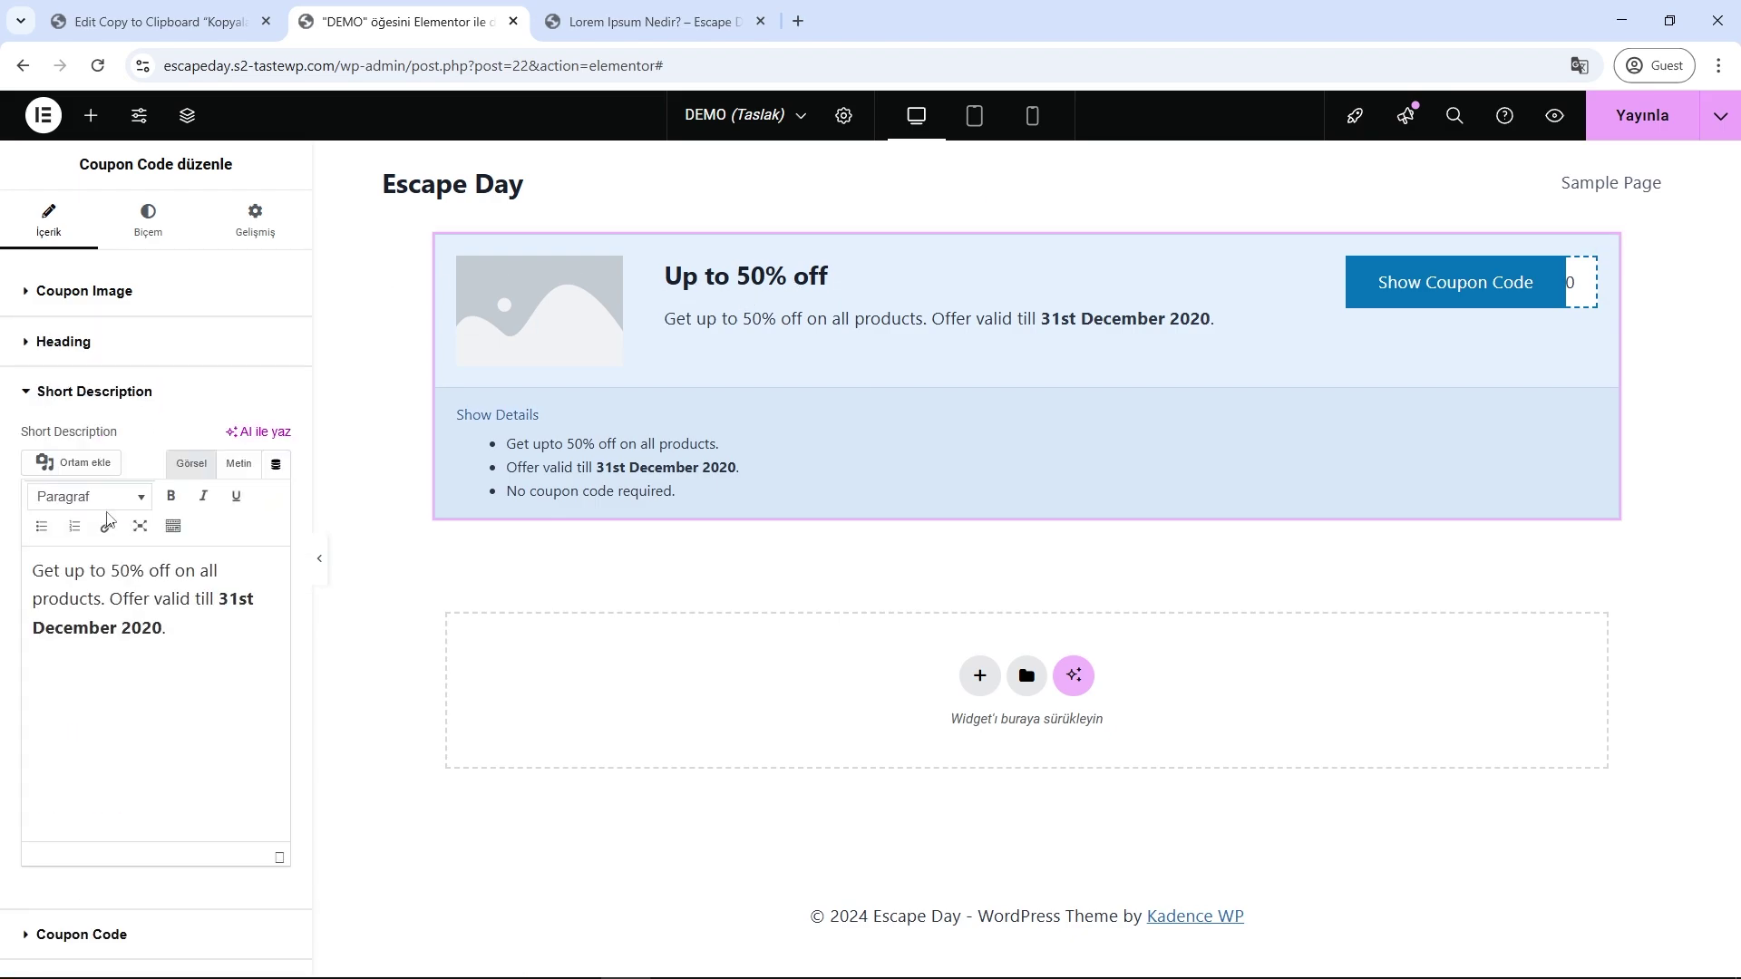
left_click(119, 404)
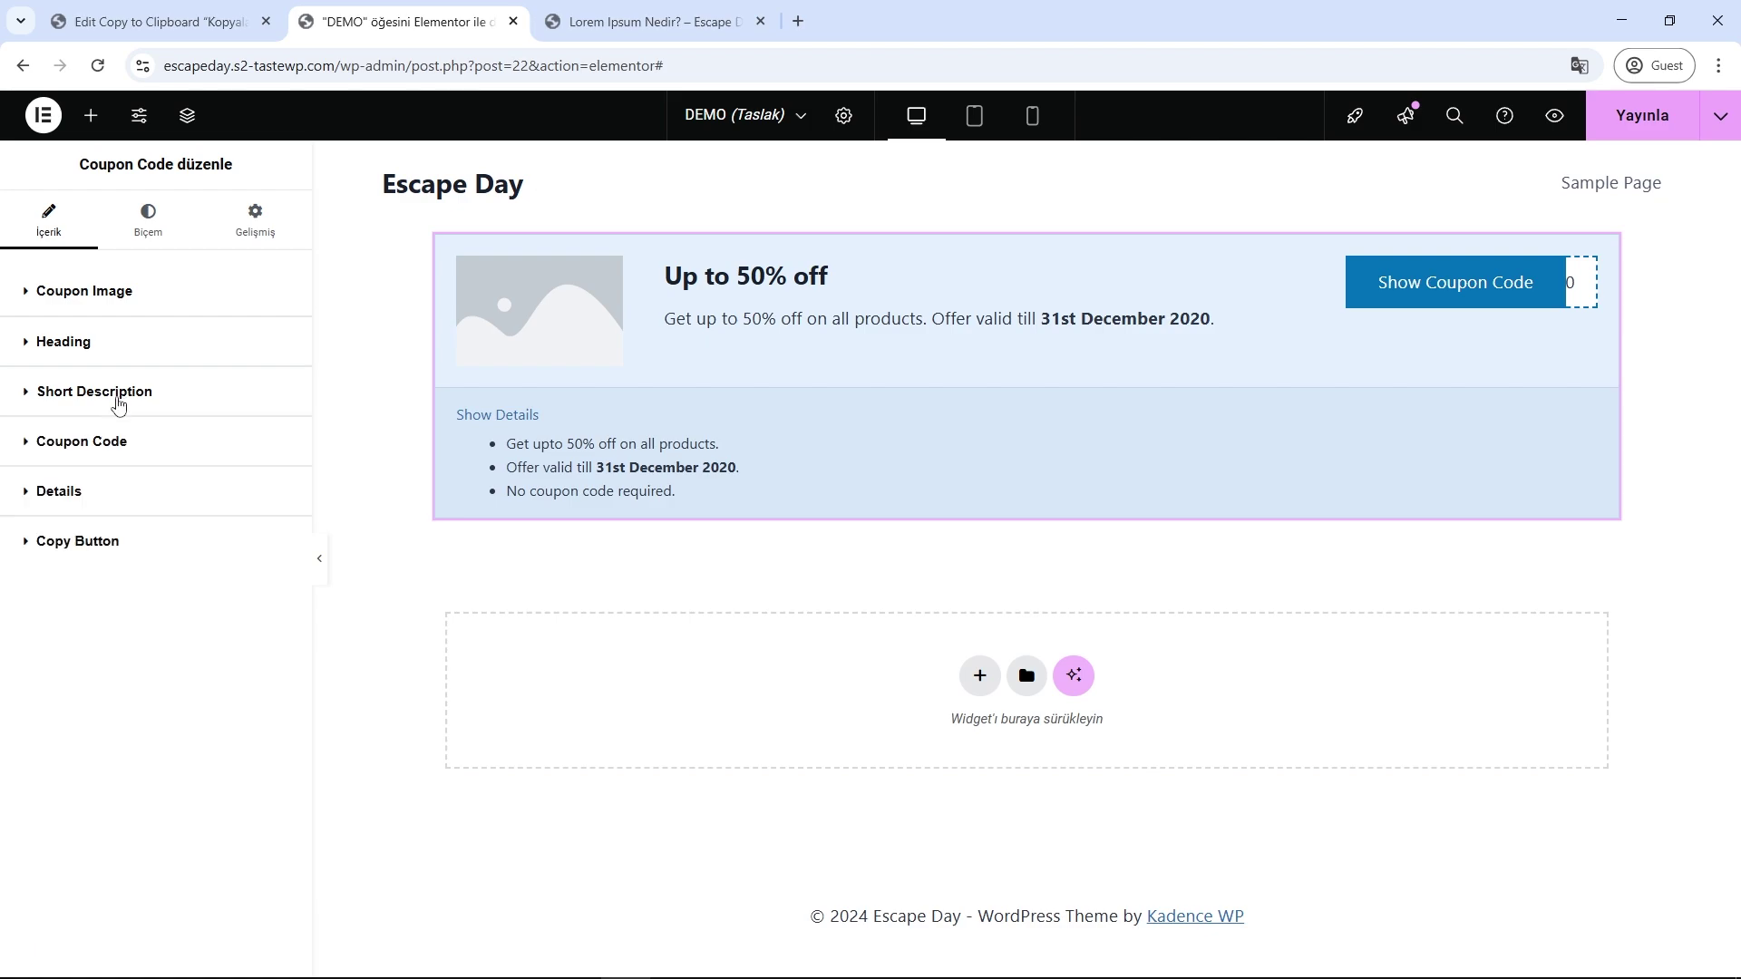
left_click(118, 454)
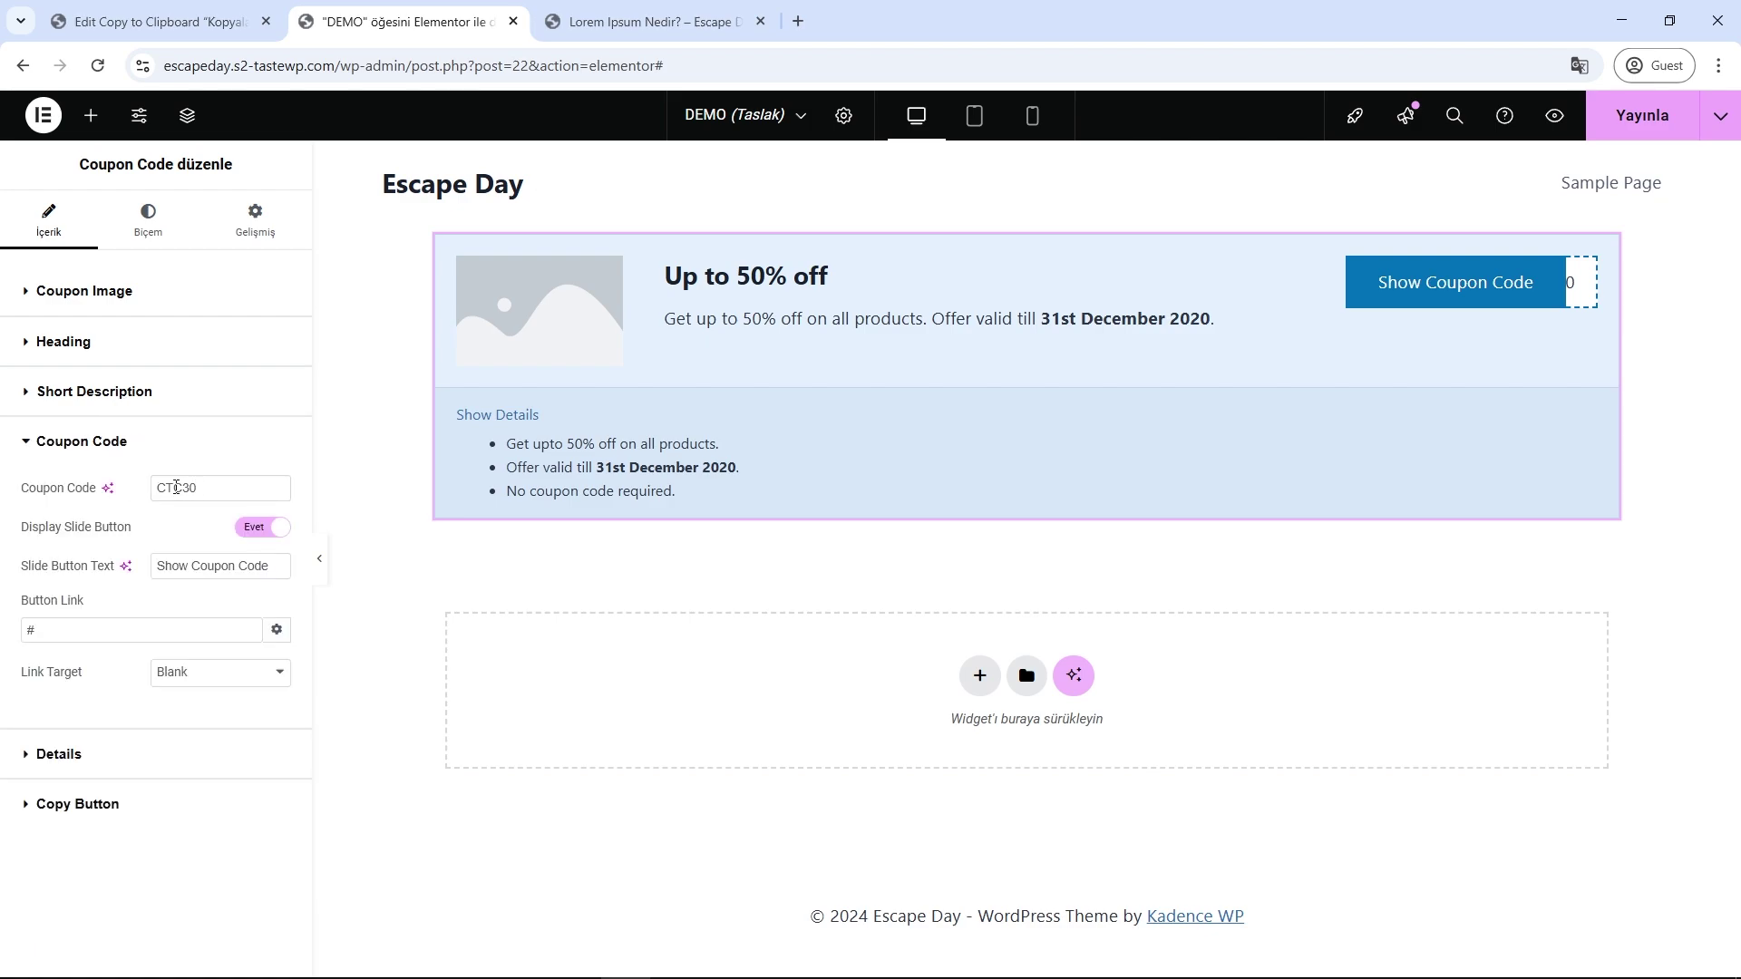
- Publish the page and test the coupon button on the live page by pasting the copied code into a new browser tab
left_click(1644, 119)
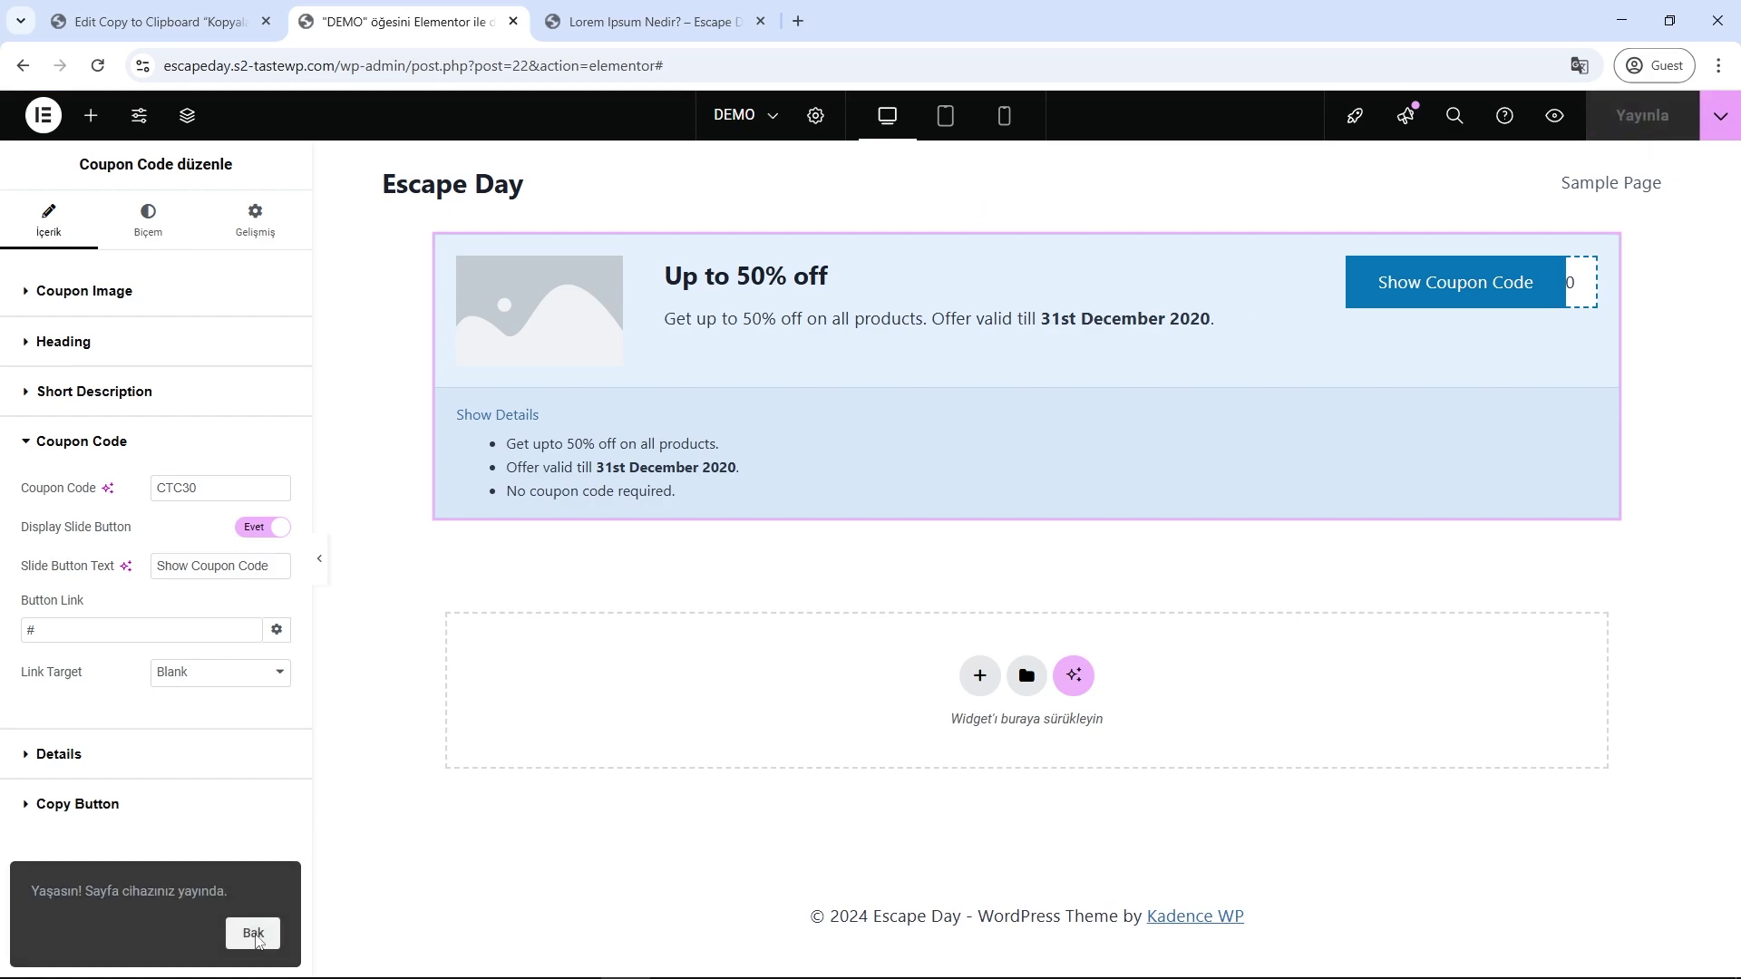
left_click(254, 927)
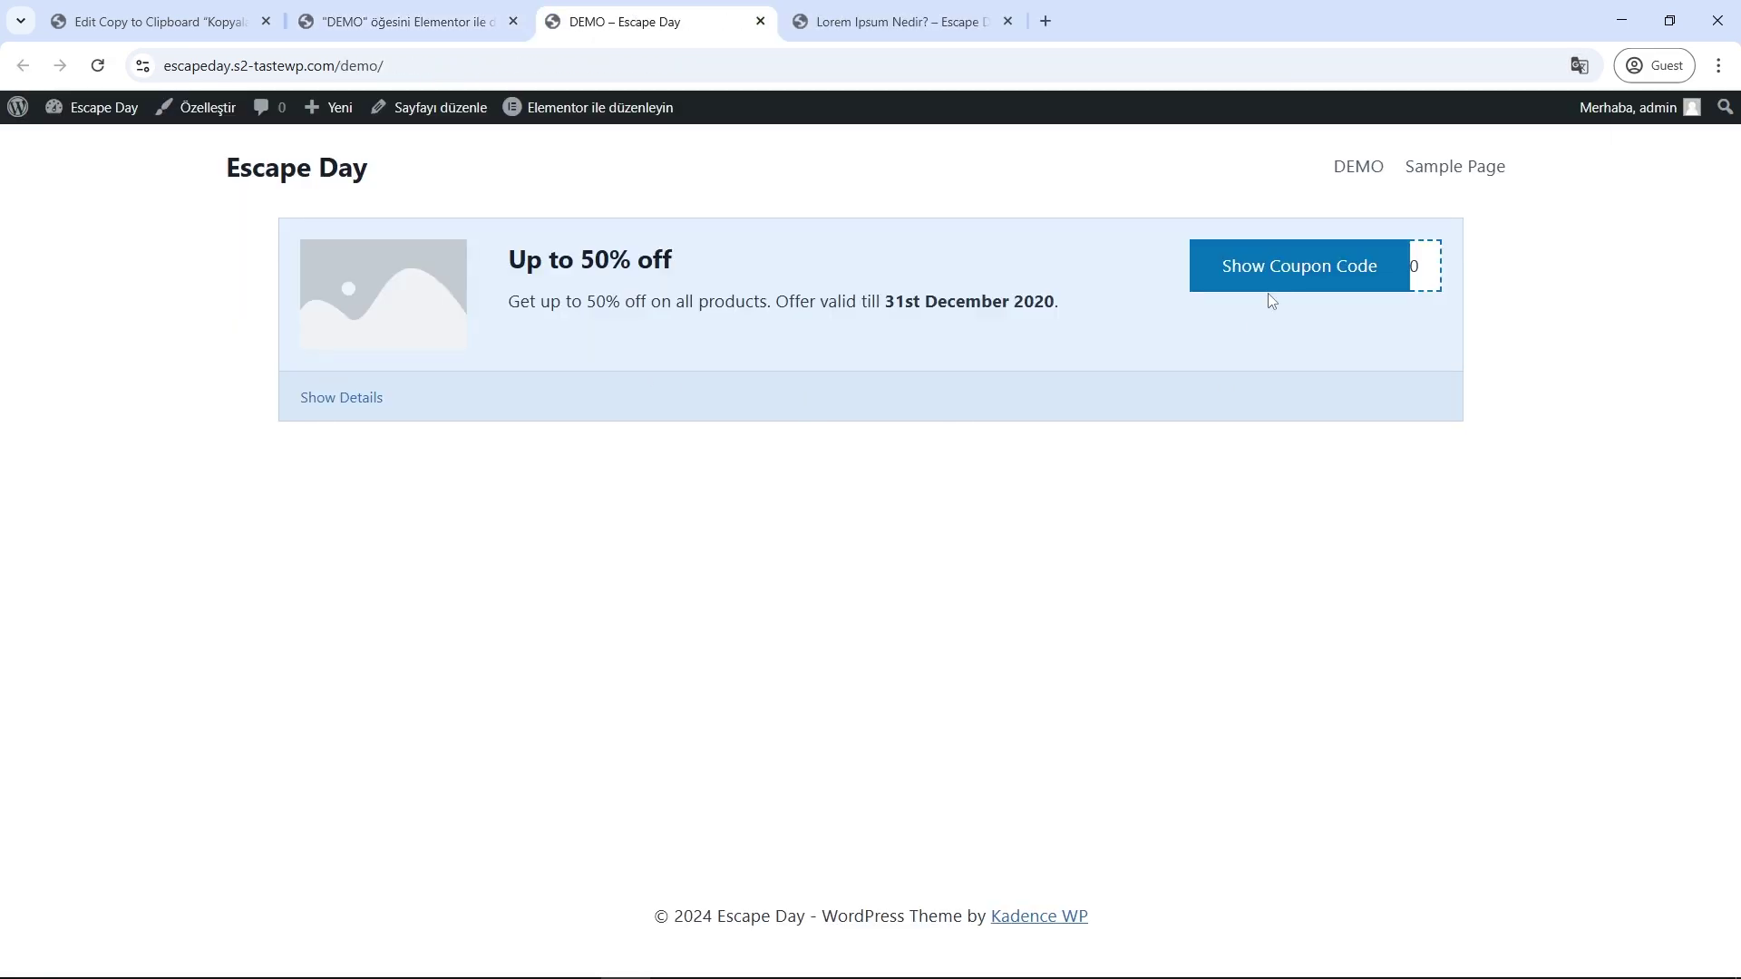
left_click(1280, 286)
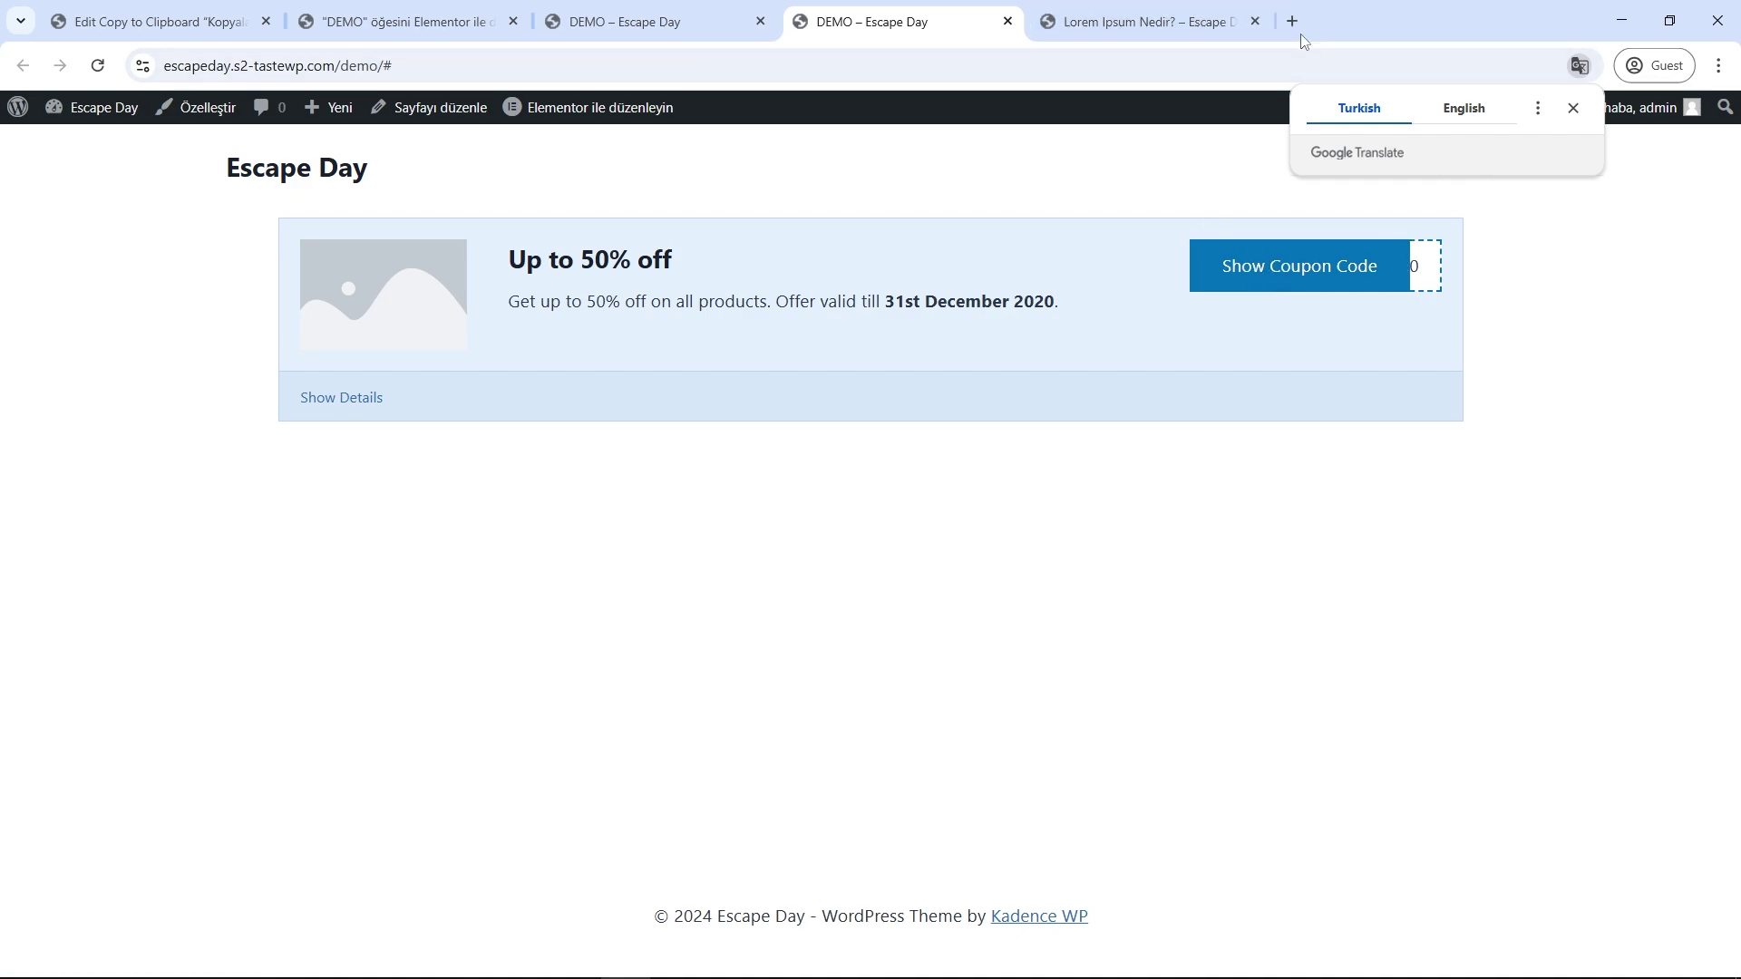
key("ctrl+t")
key("ctrl+v")
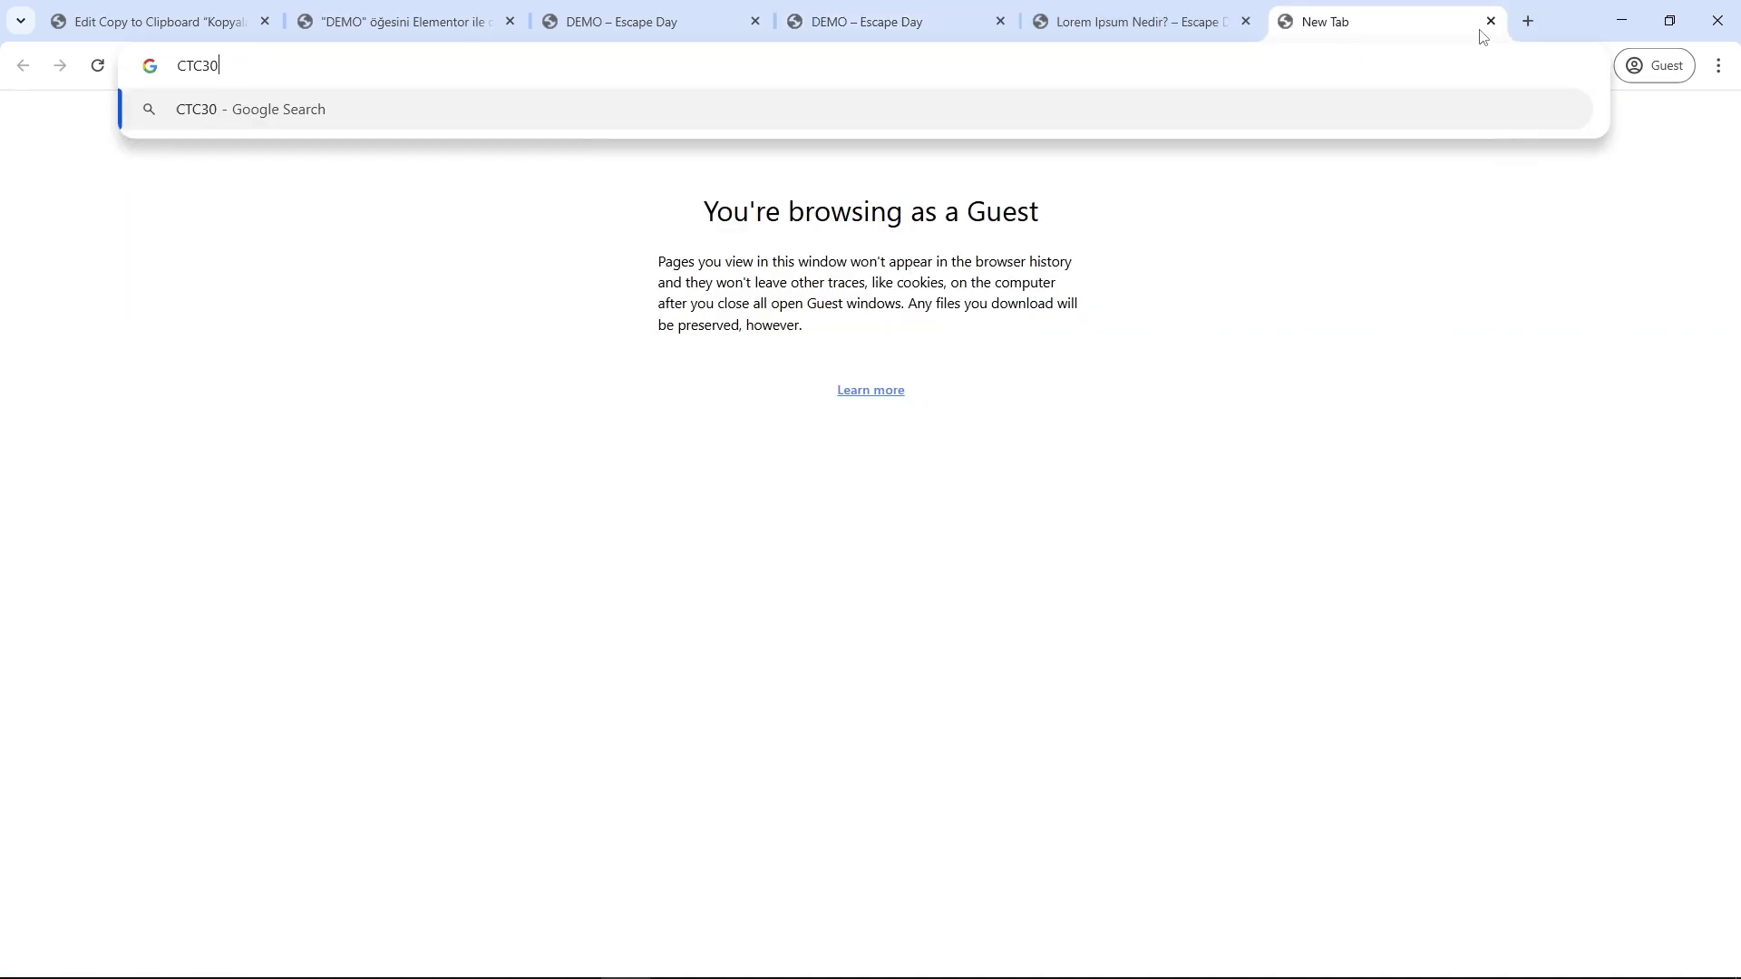
left_click(1490, 20)
left_click(635, 21)
- Back in the page editor, set the coupon's slide button text to "Kupon Kodunu Görüntüle"
left_click(399, 21)
double_click(202, 487)
left_click_drag(202, 566, 228, 566)
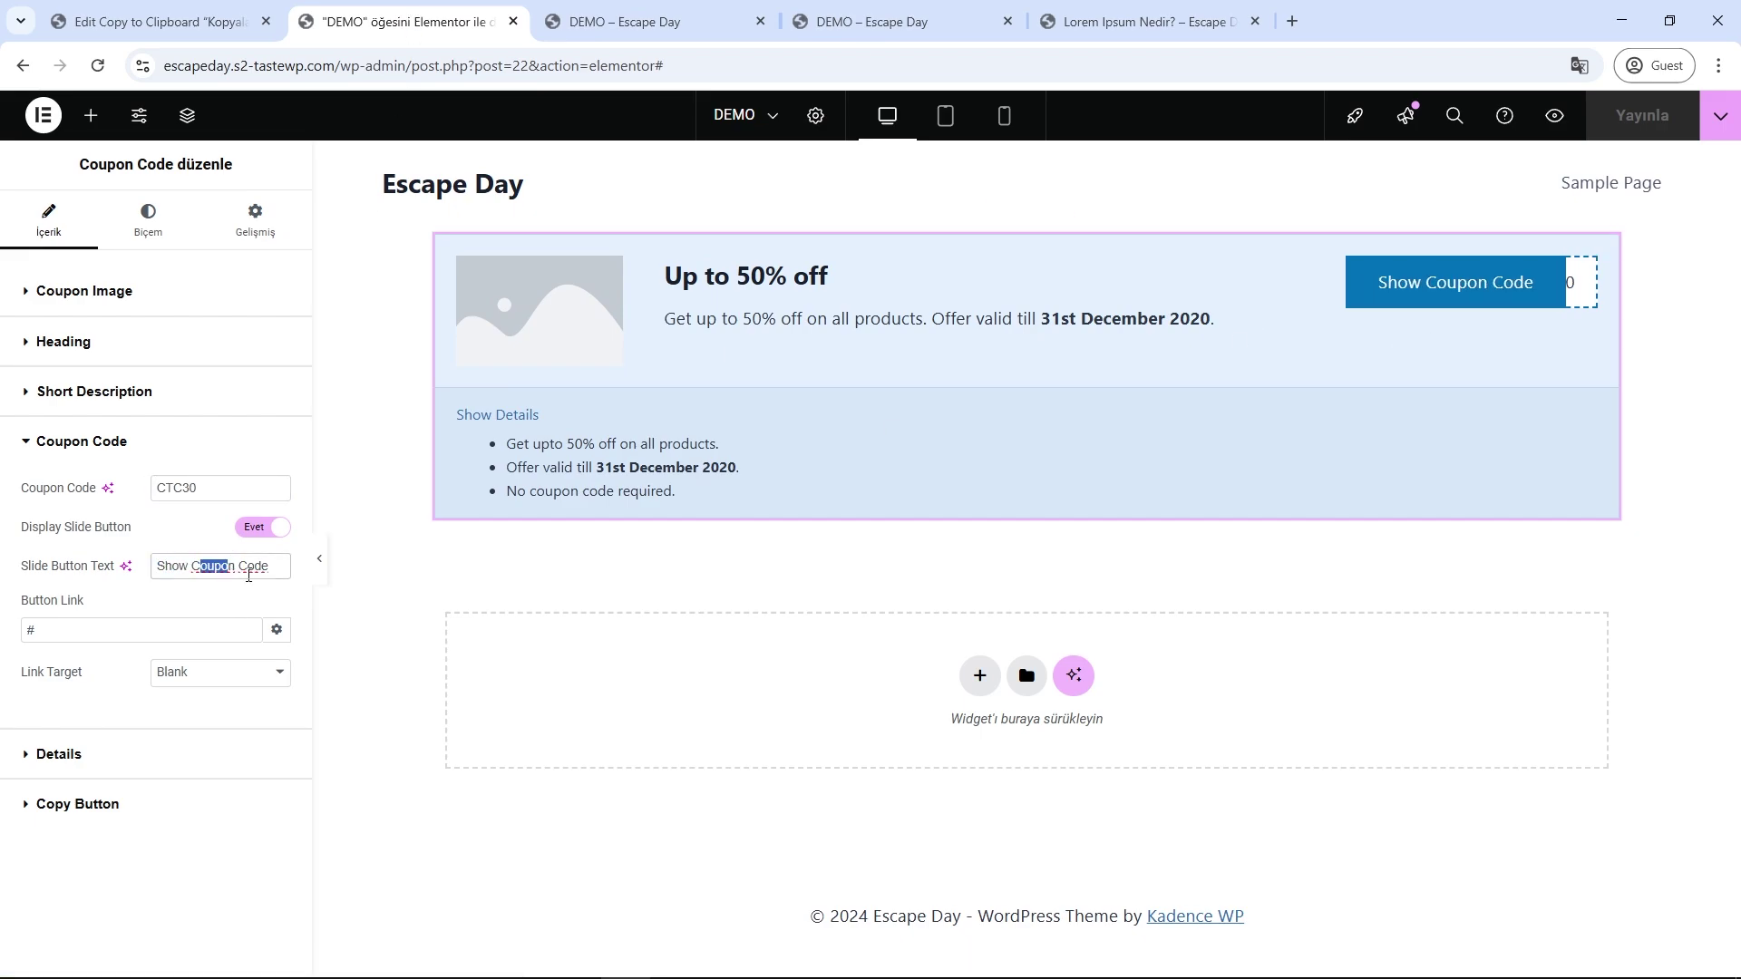
left_click_drag(272, 563, 105, 577)
type("K")
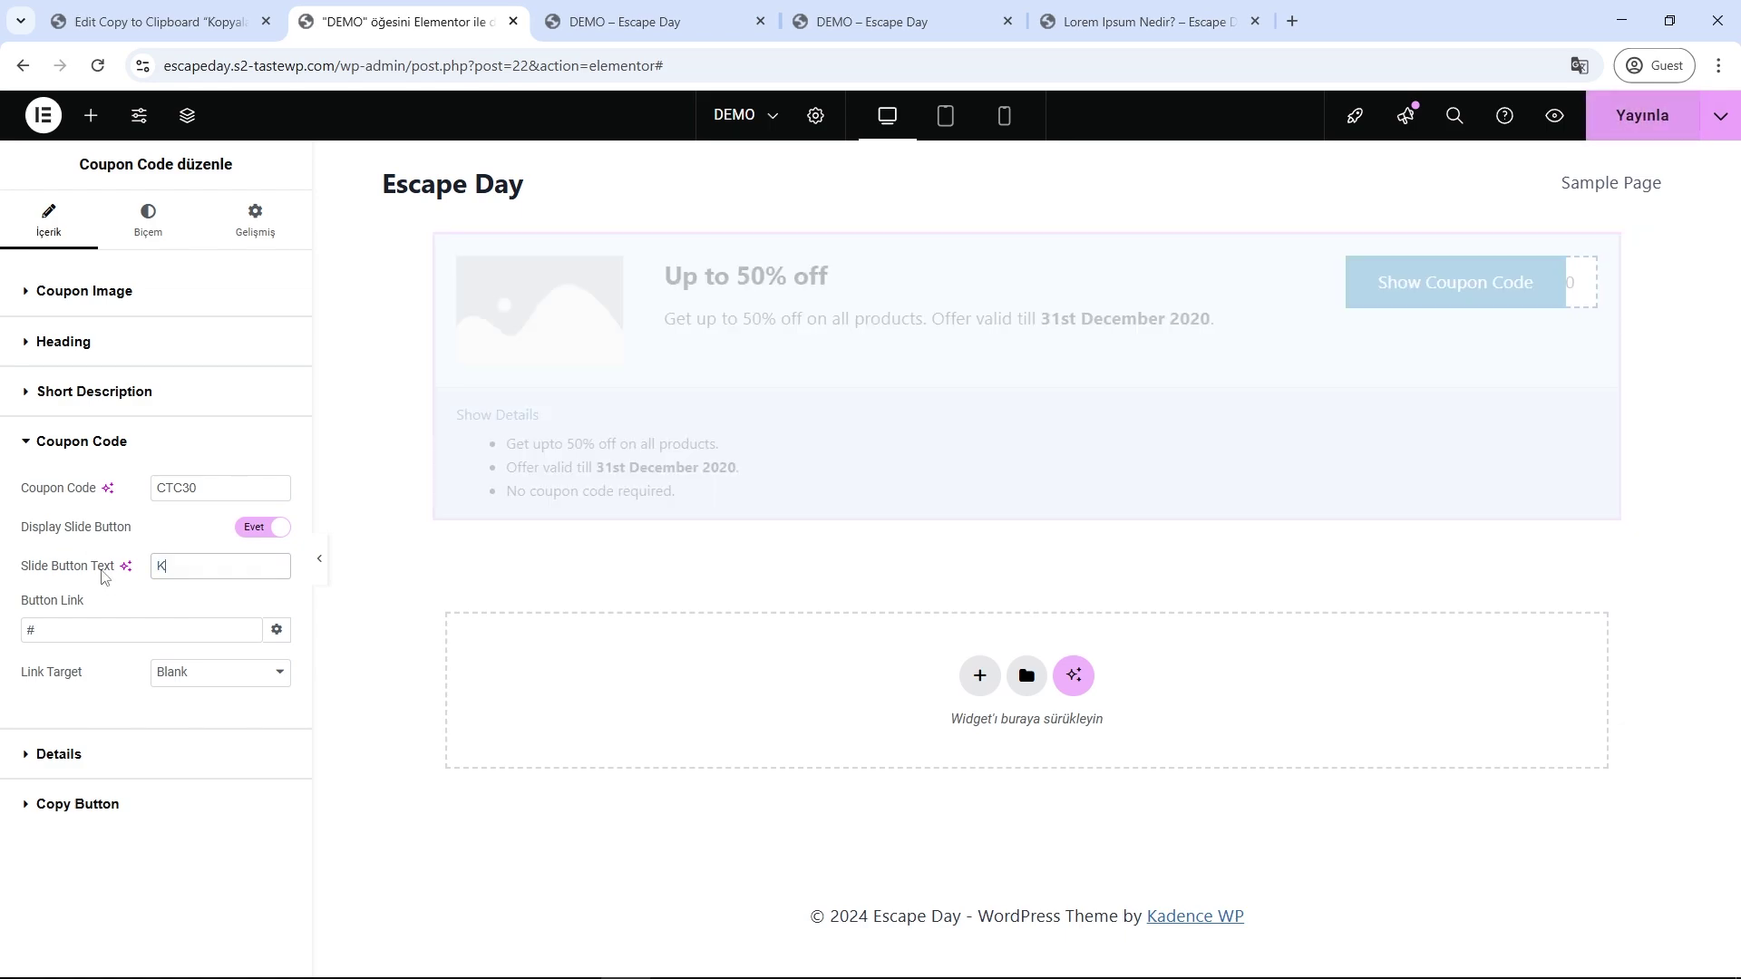
type("upon kodunu Görüntül")
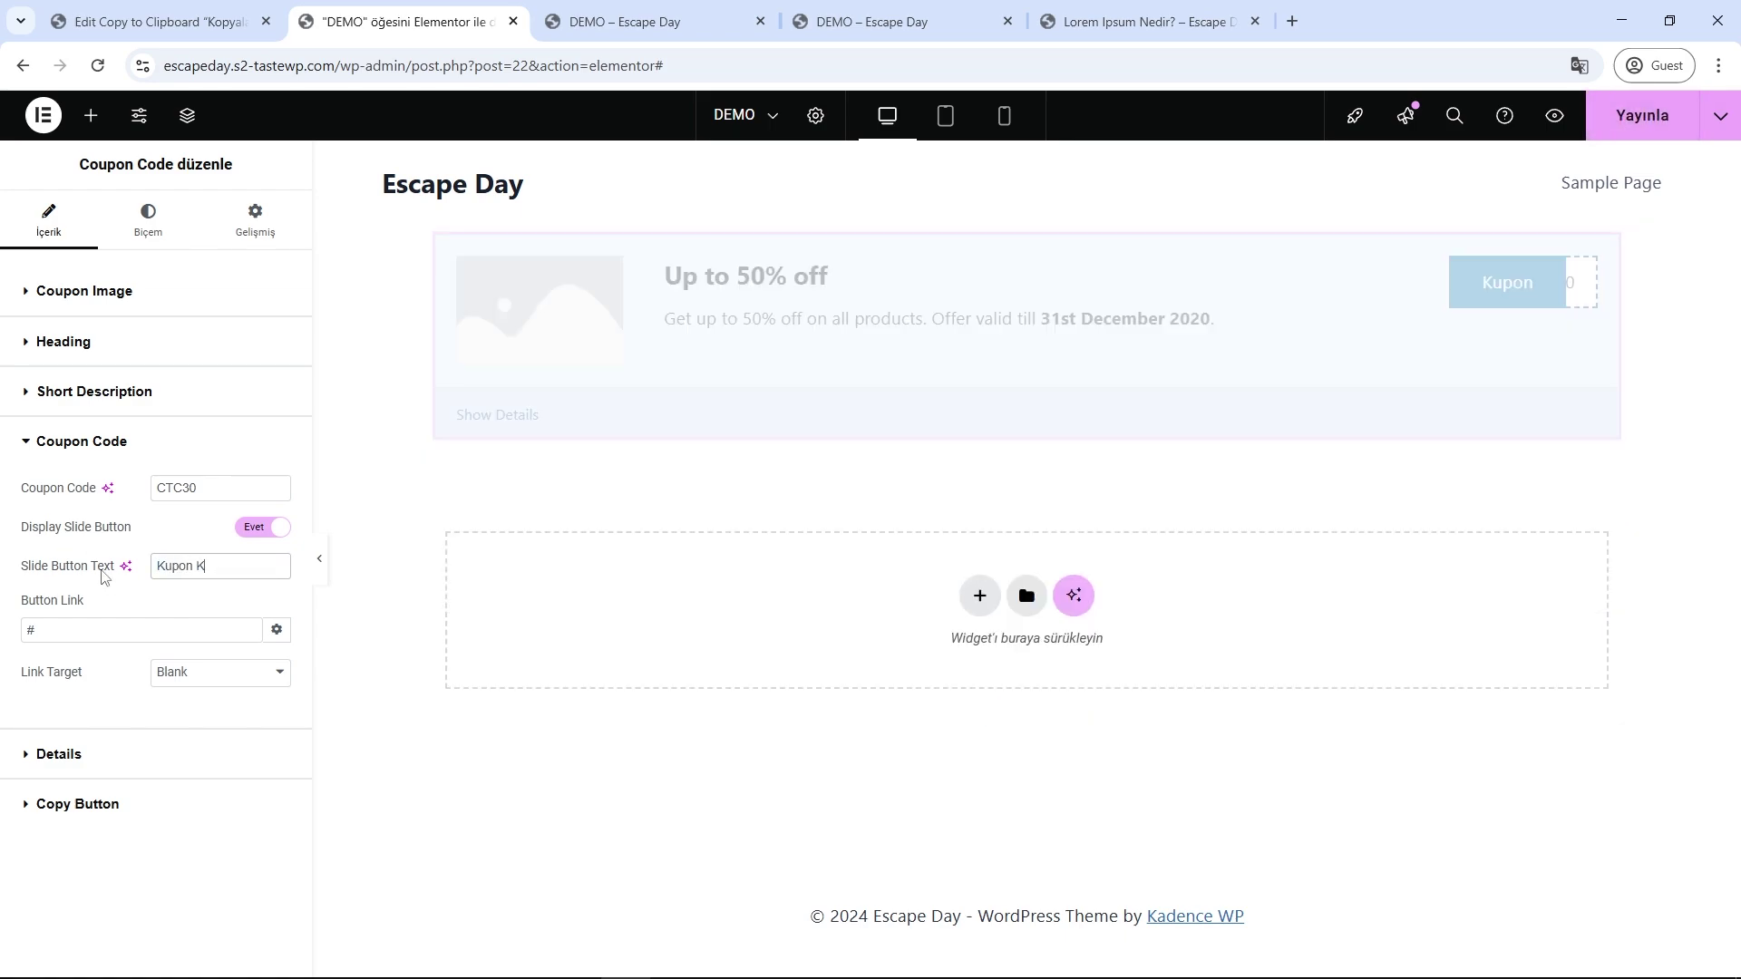
type("e")
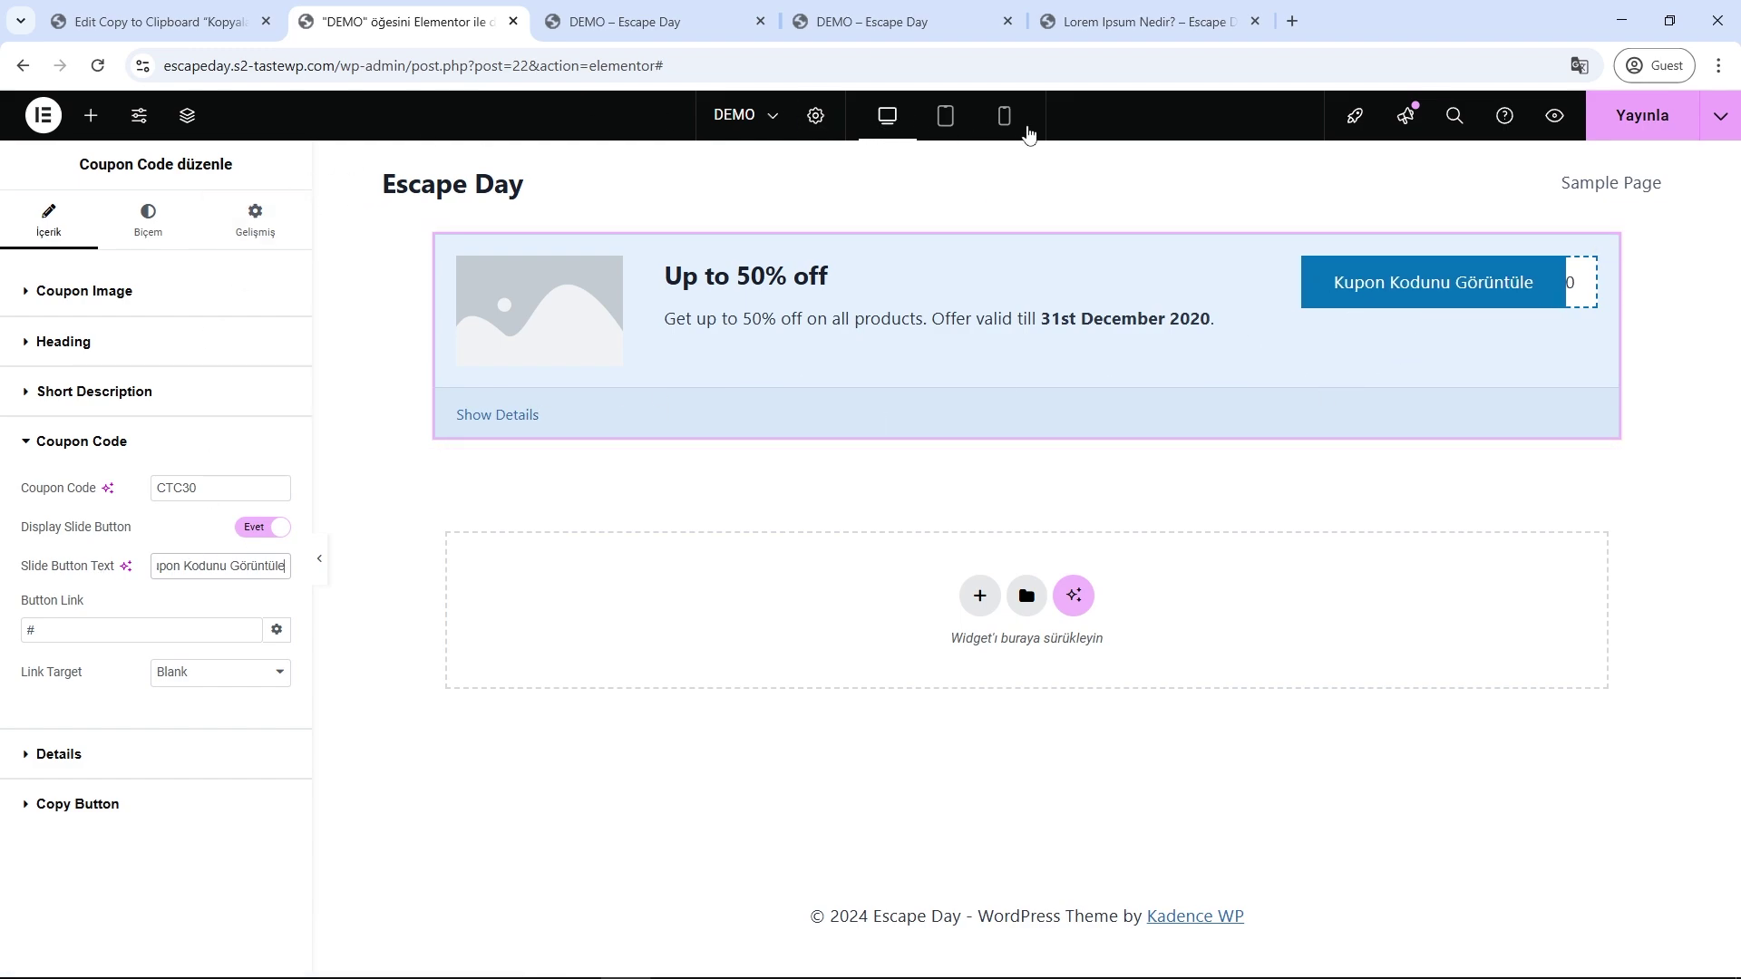
- Search the widgets for "copy" and place a Code Snippet widget below the coupon
left_click(91, 115)
type("c")
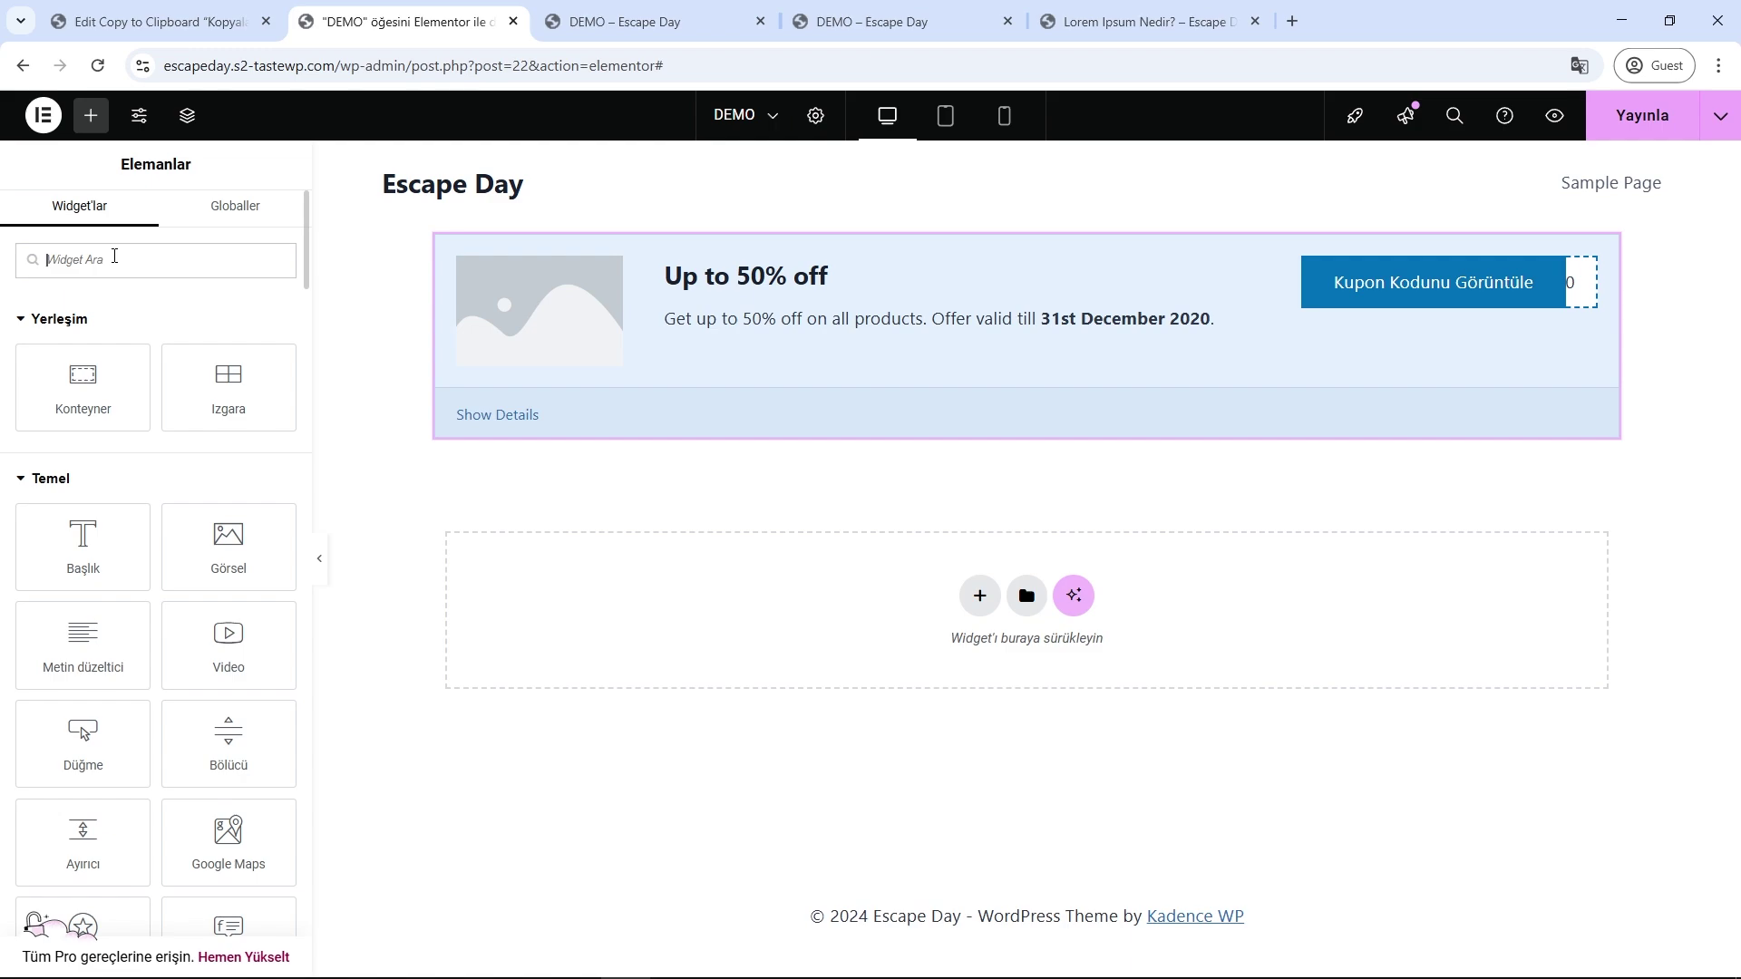
type("opy")
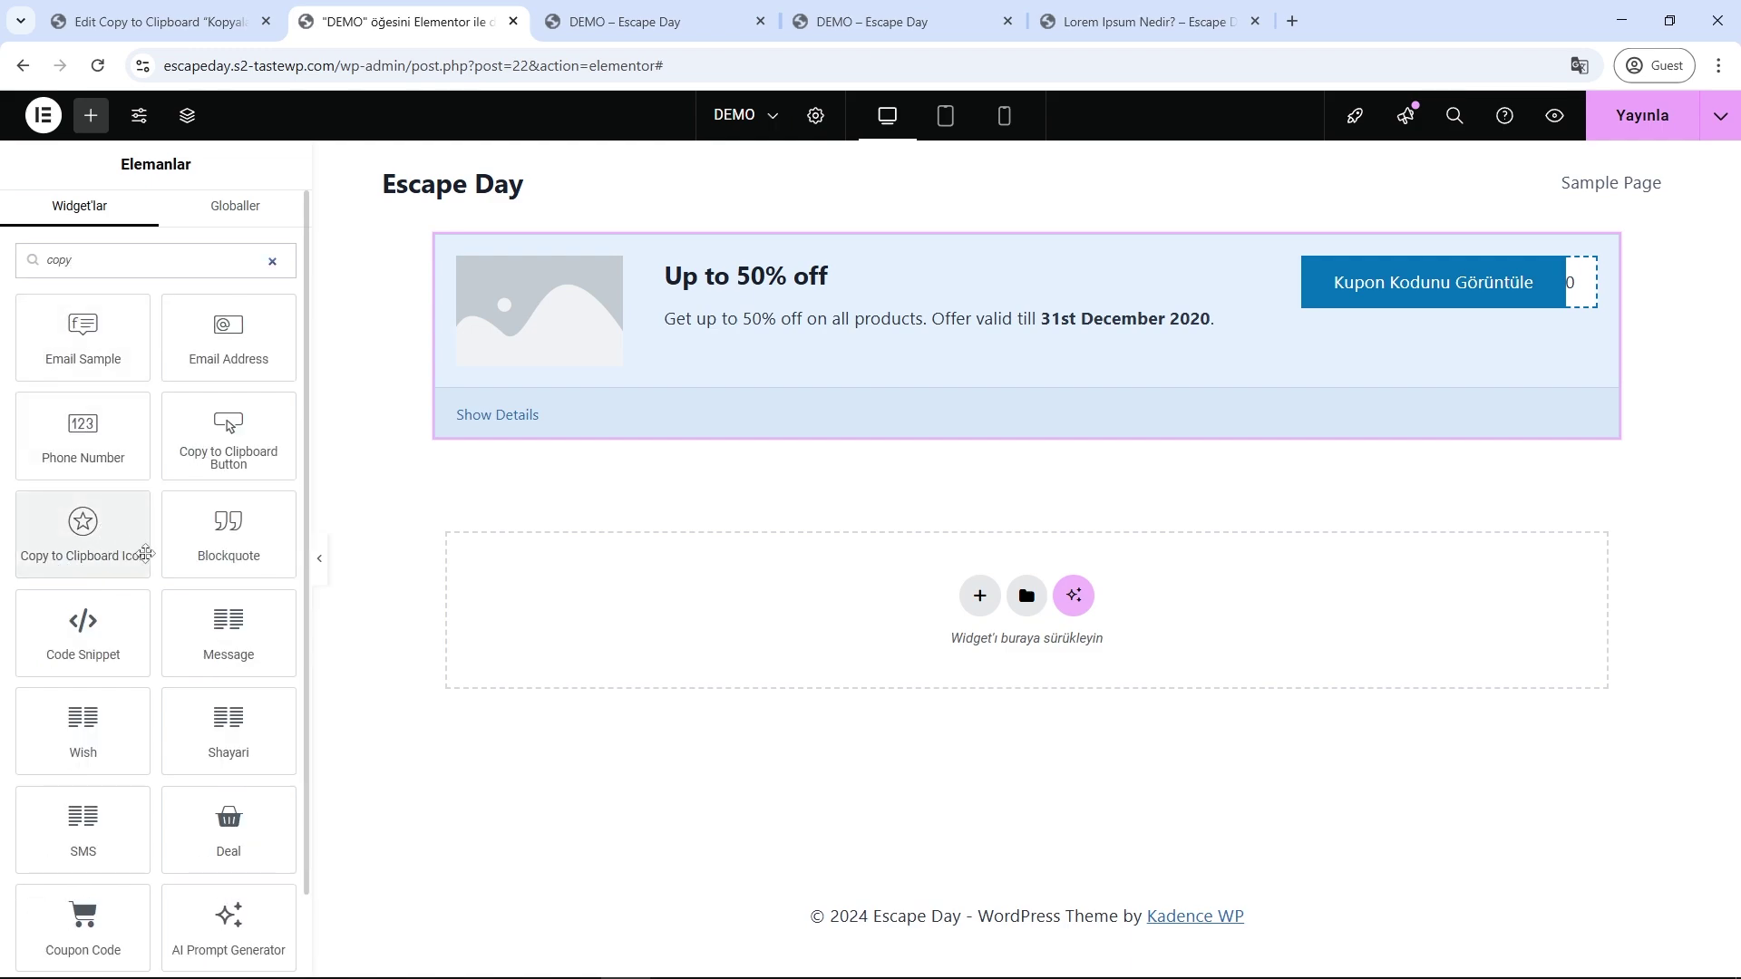
left_click_drag(91, 635, 692, 548)
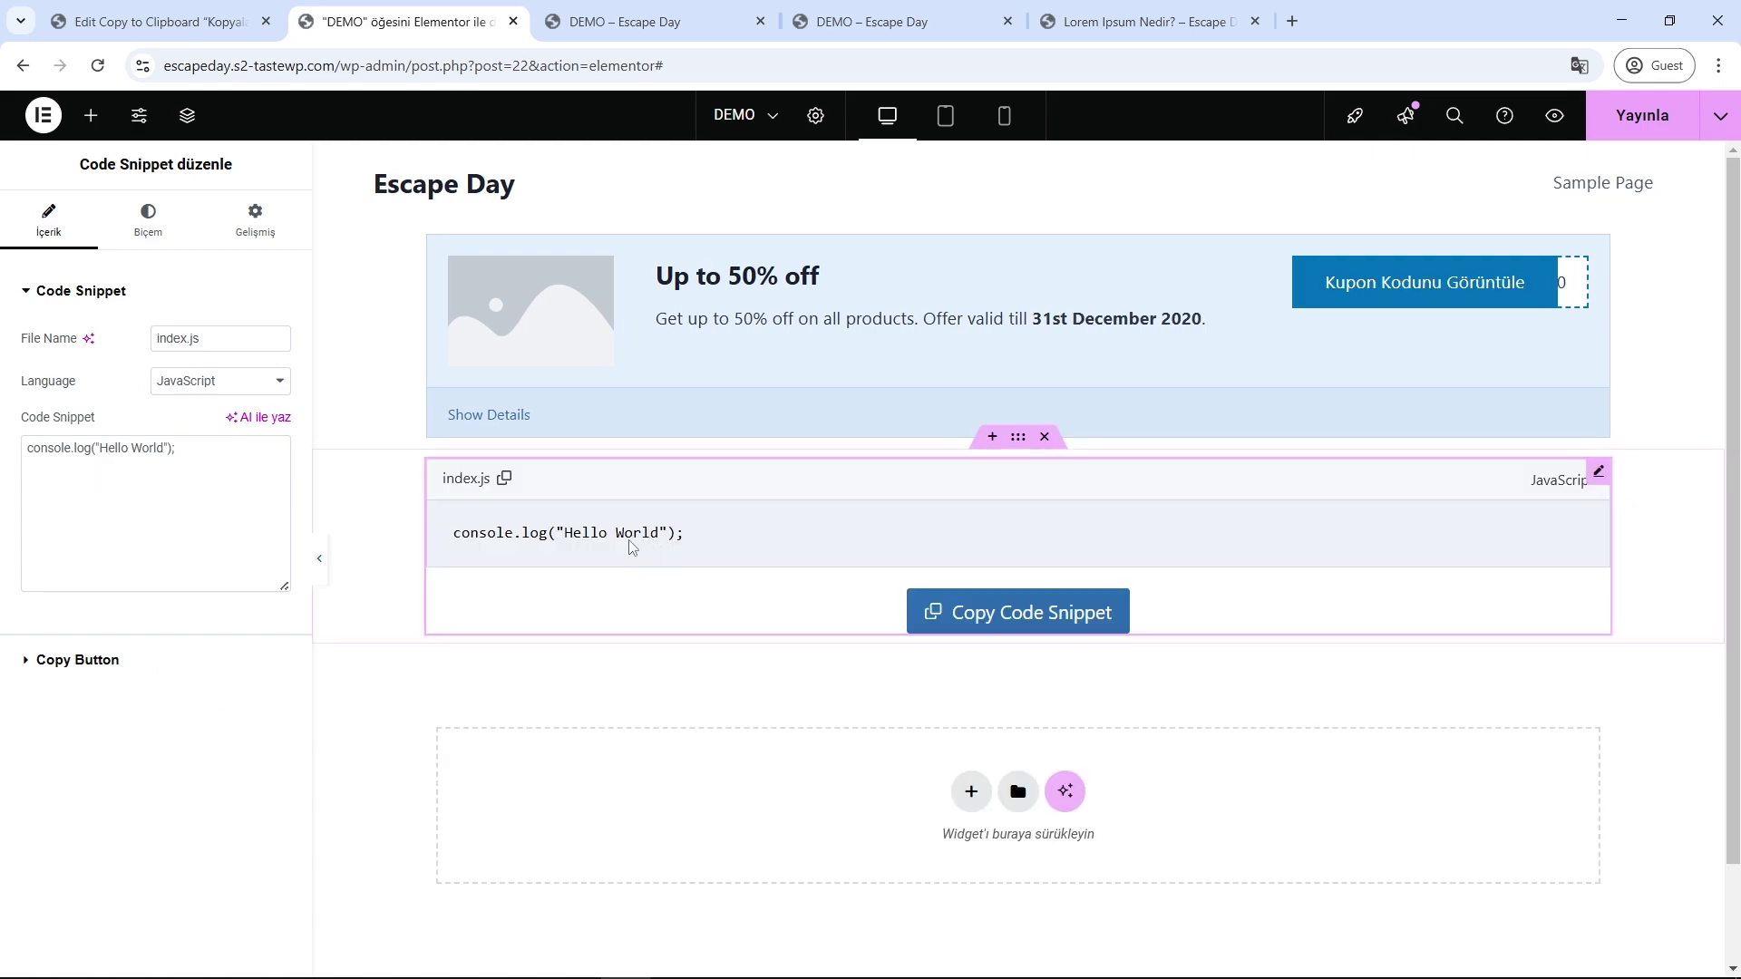
- Set the code snippet's language to CSS and look over its code and file name fields
left_click(211, 381)
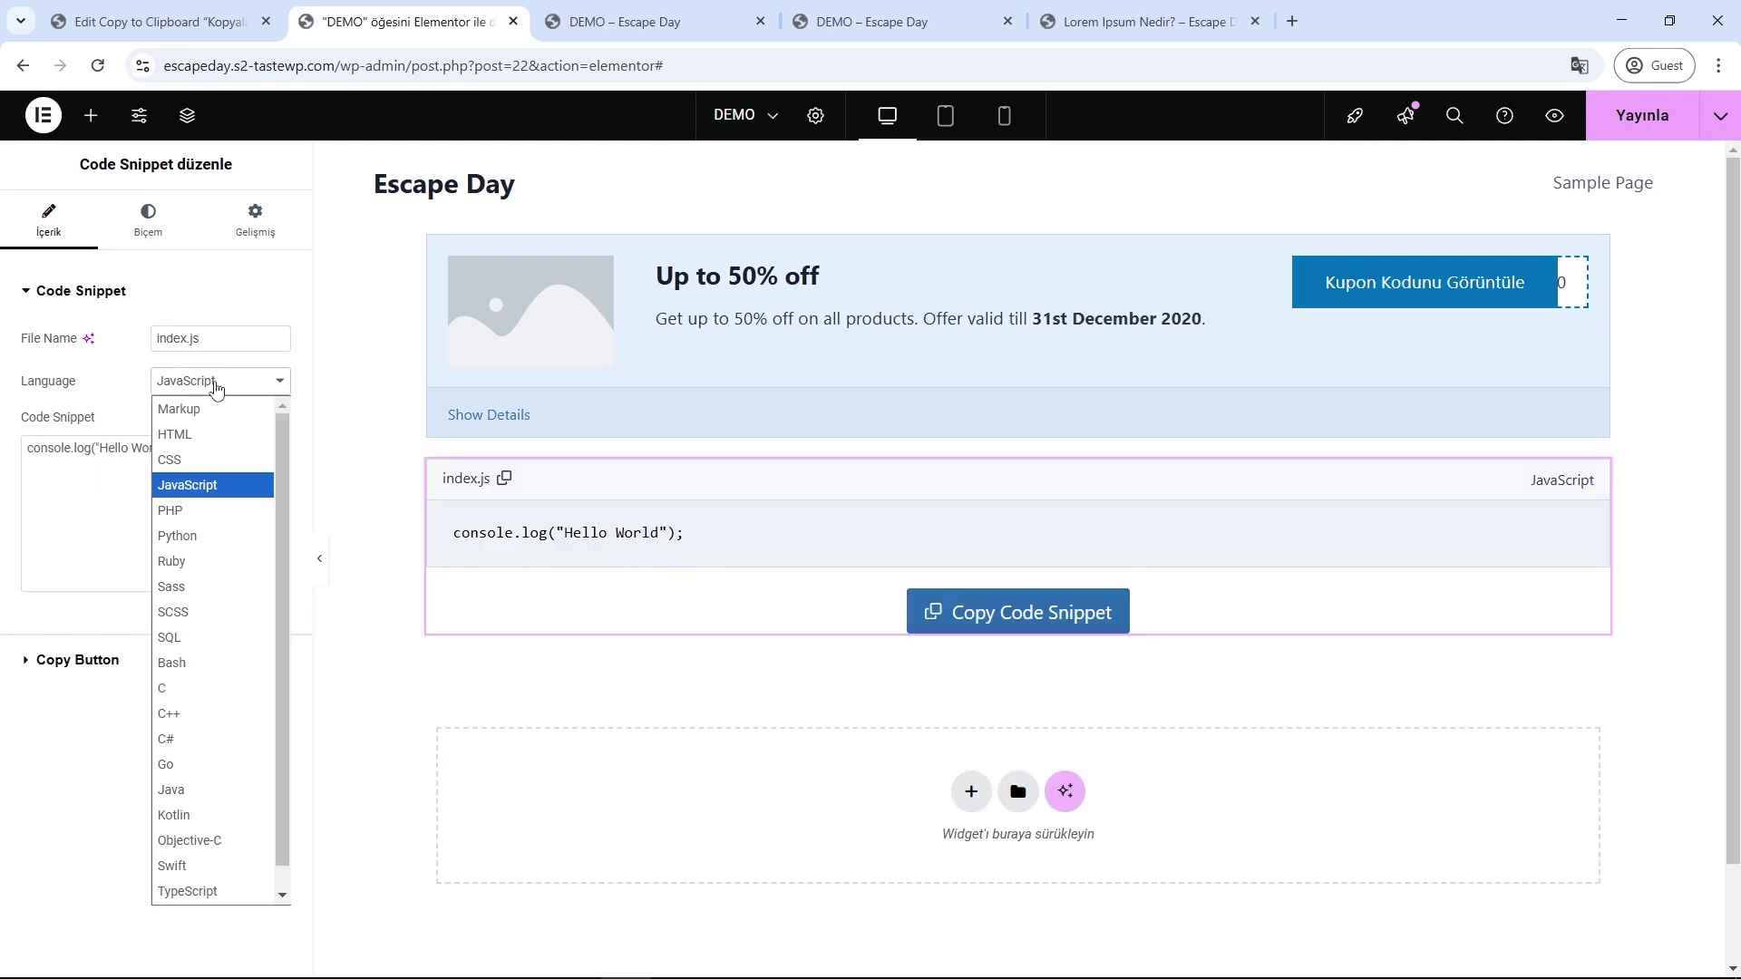
left_click(201, 460)
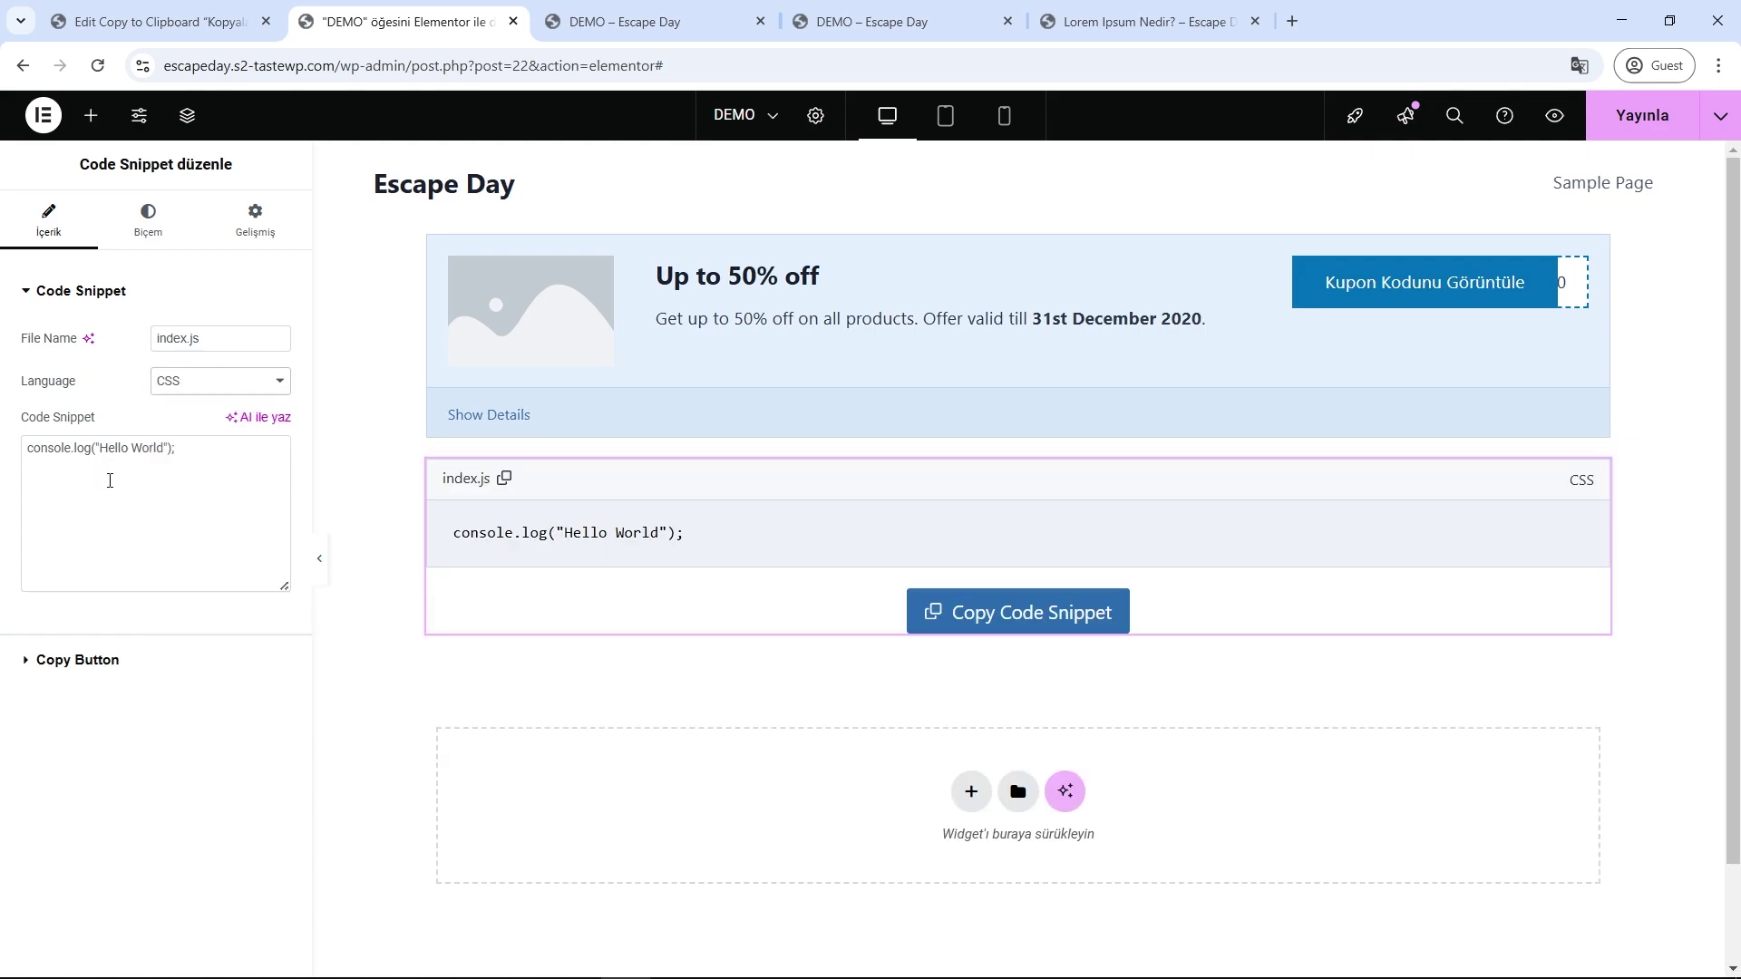
triple_click(190, 447)
left_click(208, 349)
- Set the Code Snippet widget's copy button text to "Kodu Panoya Kopyala"
left_click(191, 669)
left_click_drag(259, 399, 37, 410)
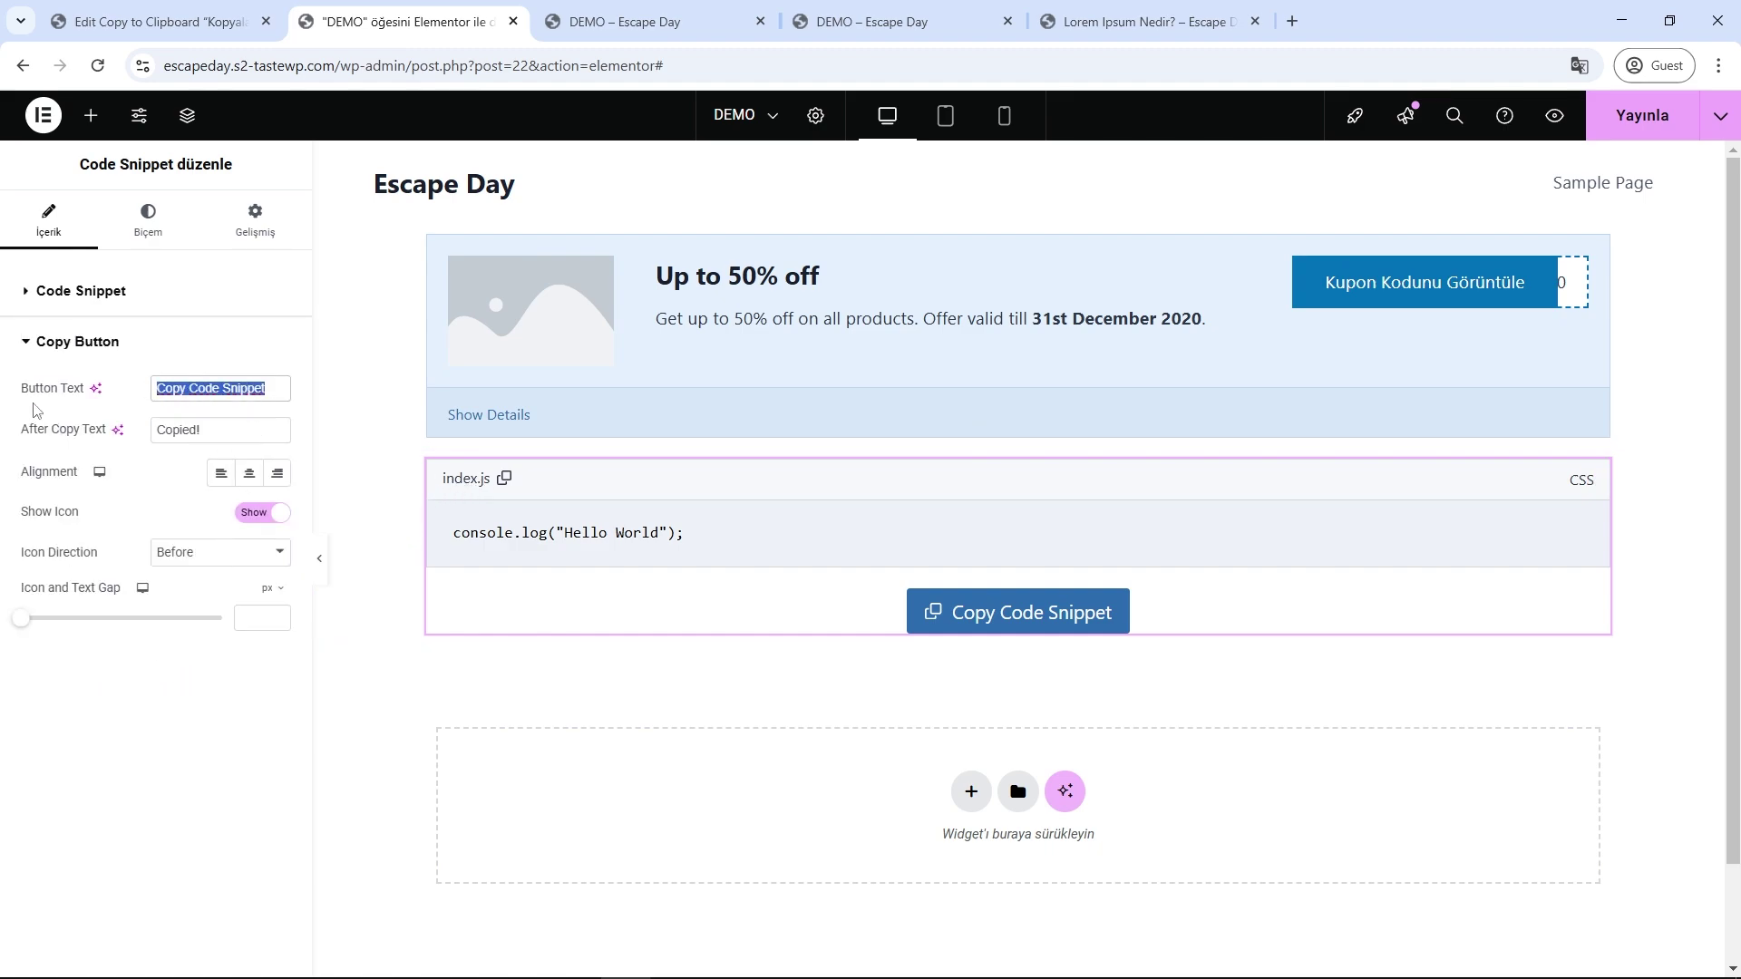
type("Ko")
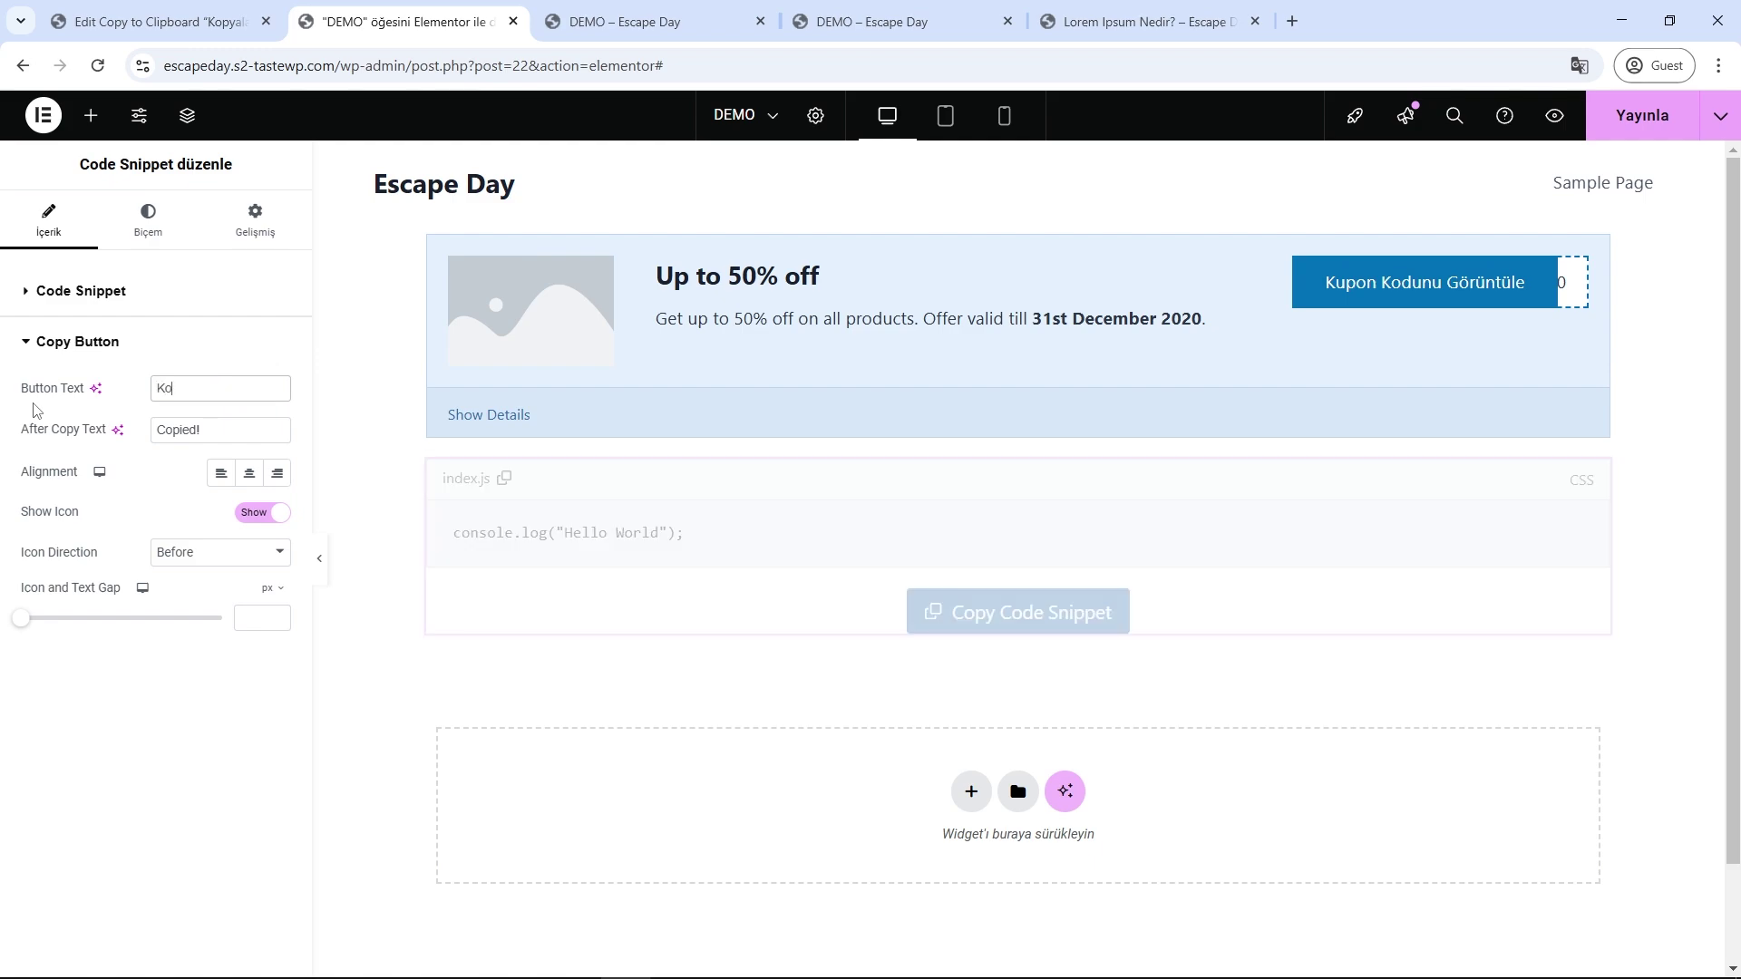
type("du Panoya Kopyala")
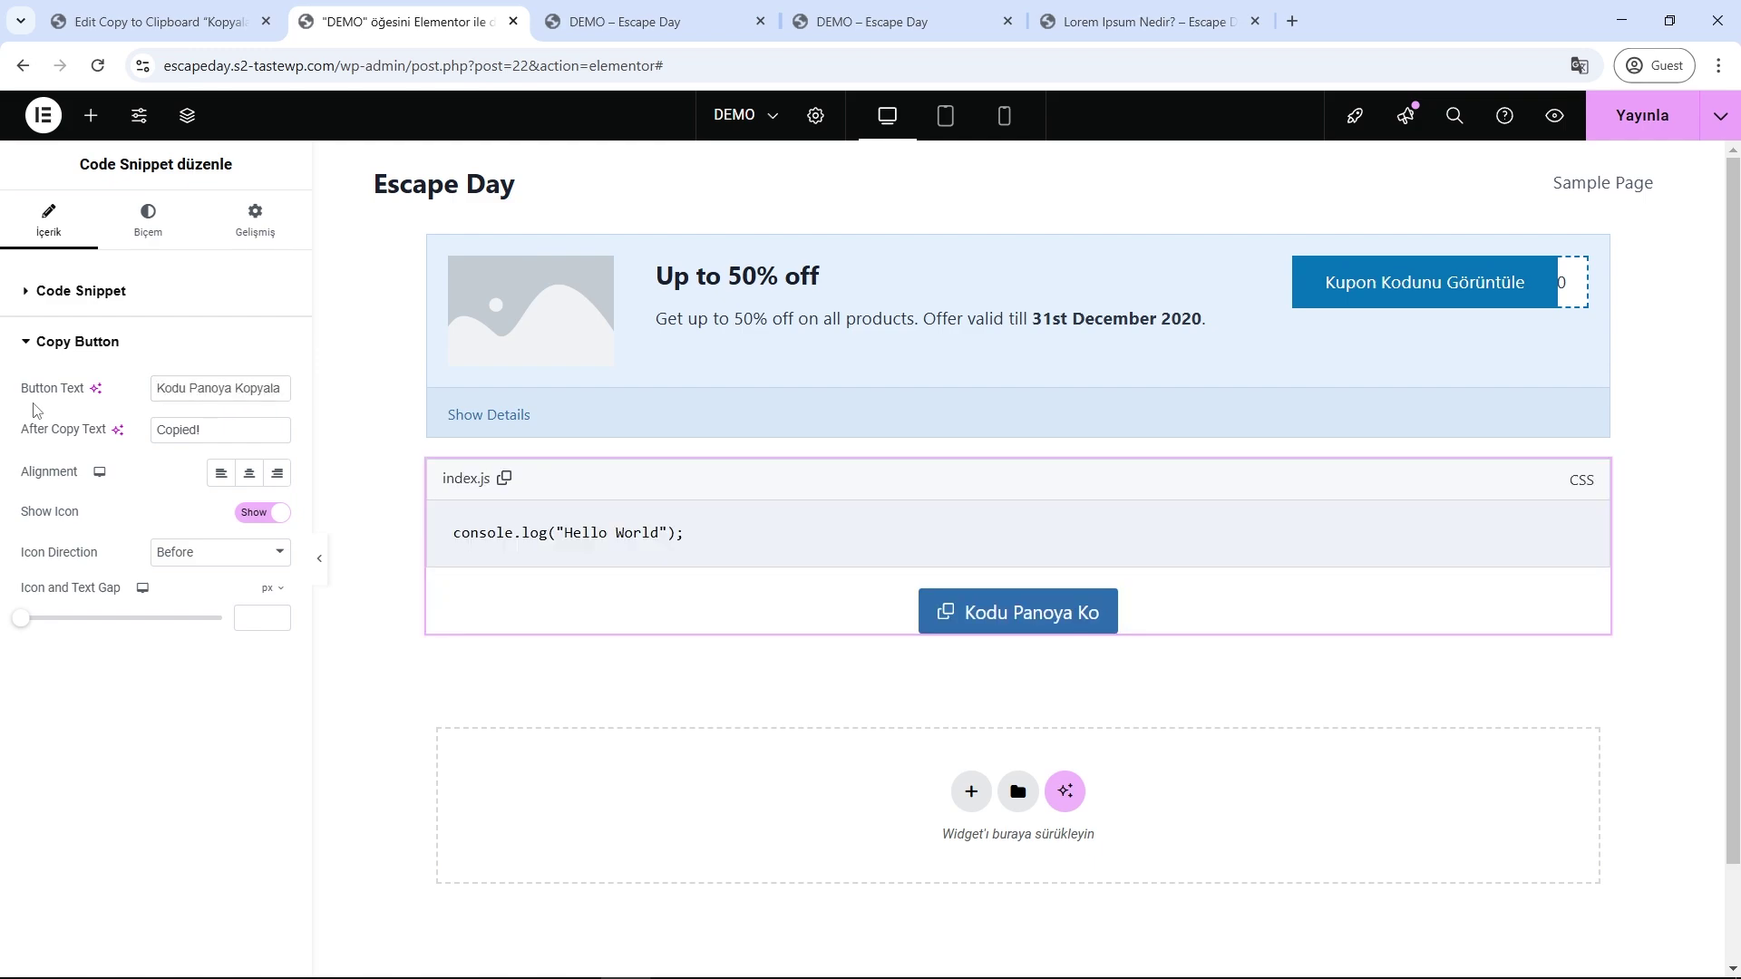
- Set the code snippet's after-copy text to "Kopyalandı!" and publish the page
key("Tab")
type("Kopyalandı")
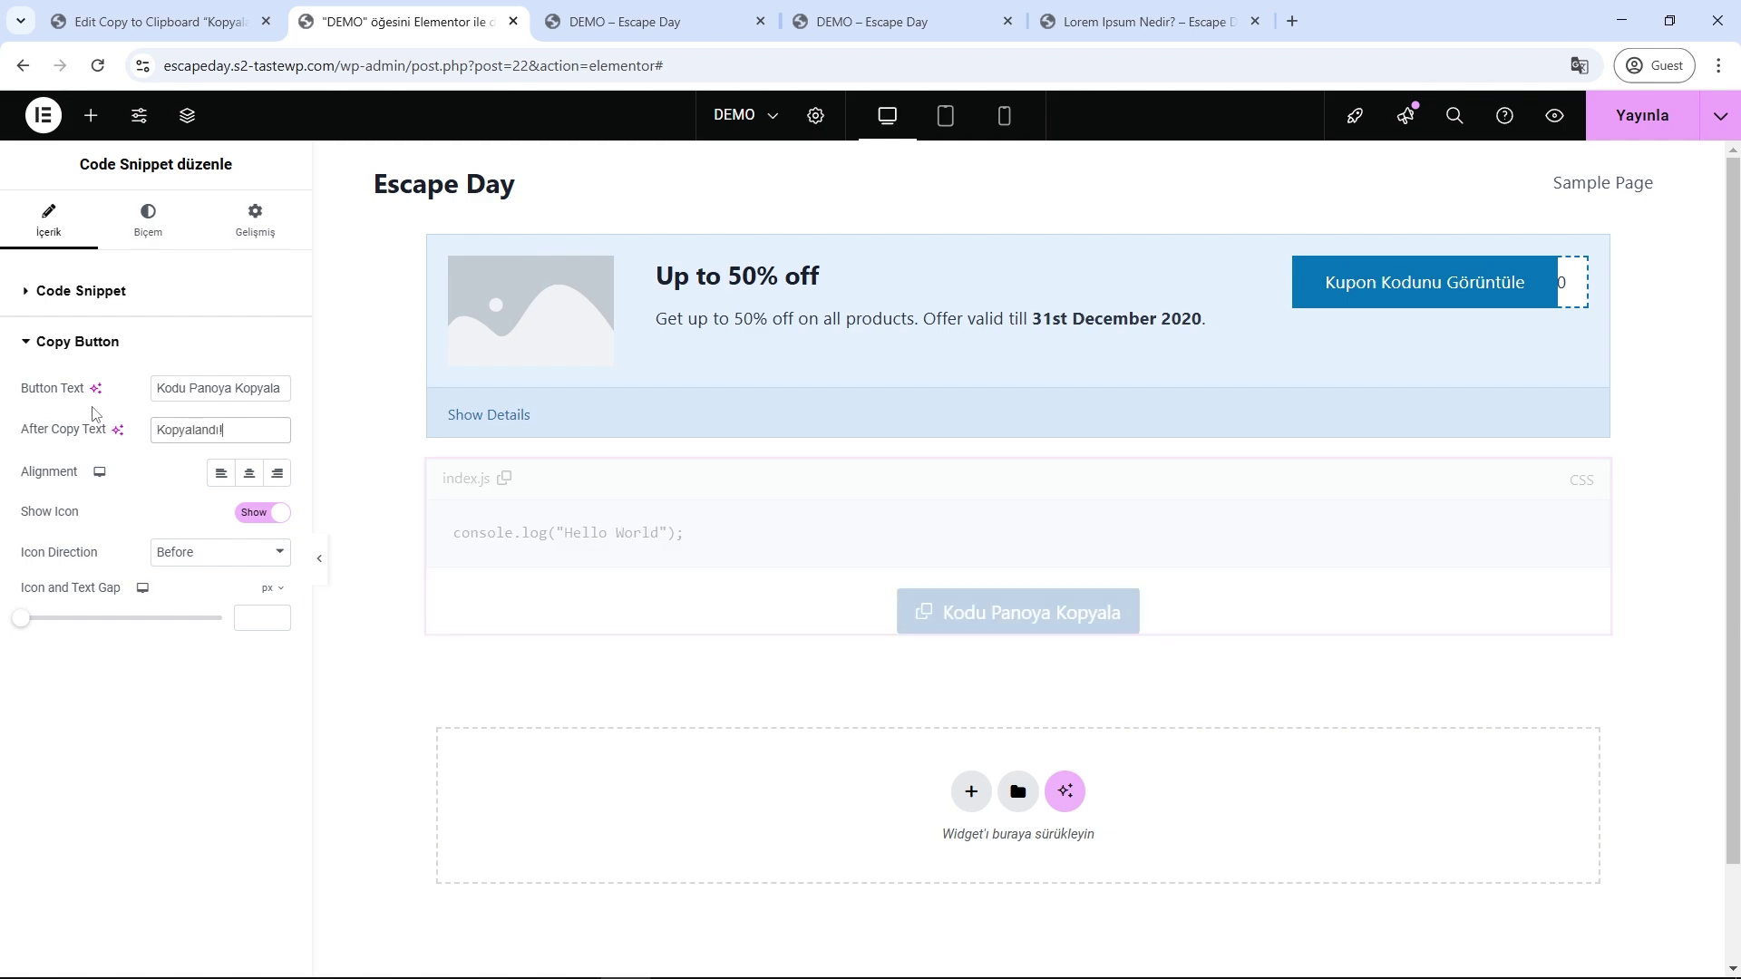
type("!")
left_click(1649, 124)
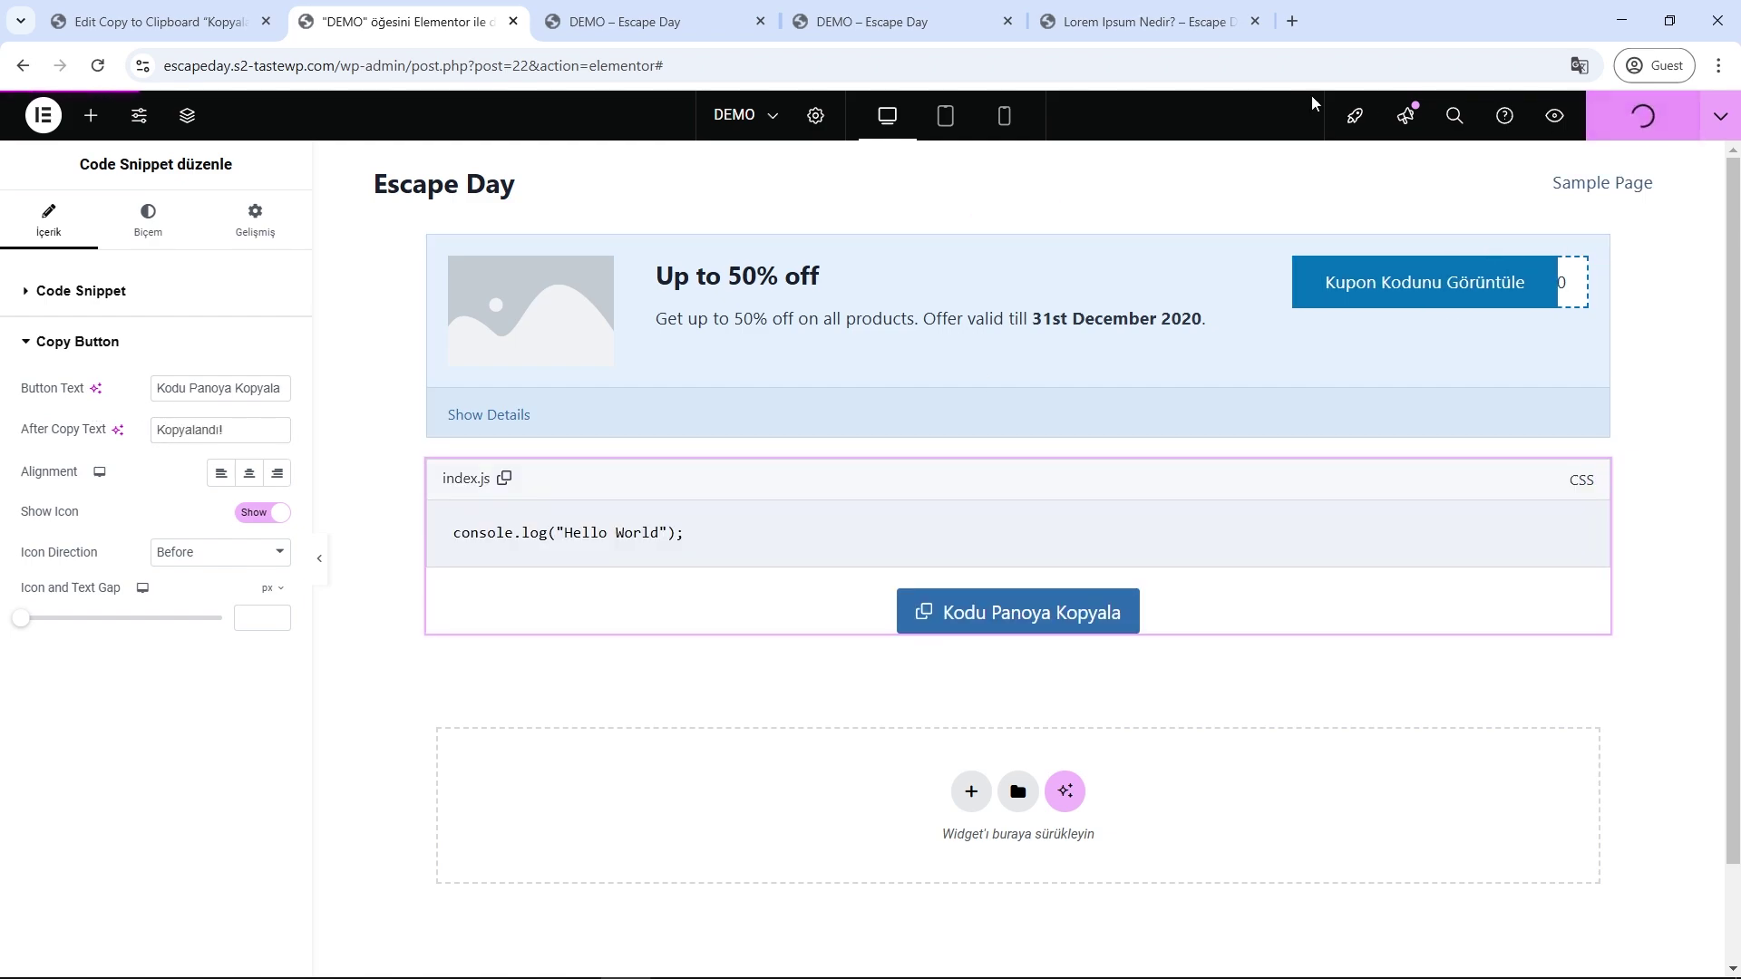
- Reload the live DEMO page, check the code snippet and test its "Kodu Panoya Kopyala" button
left_click(1144, 21)
left_click(884, 9)
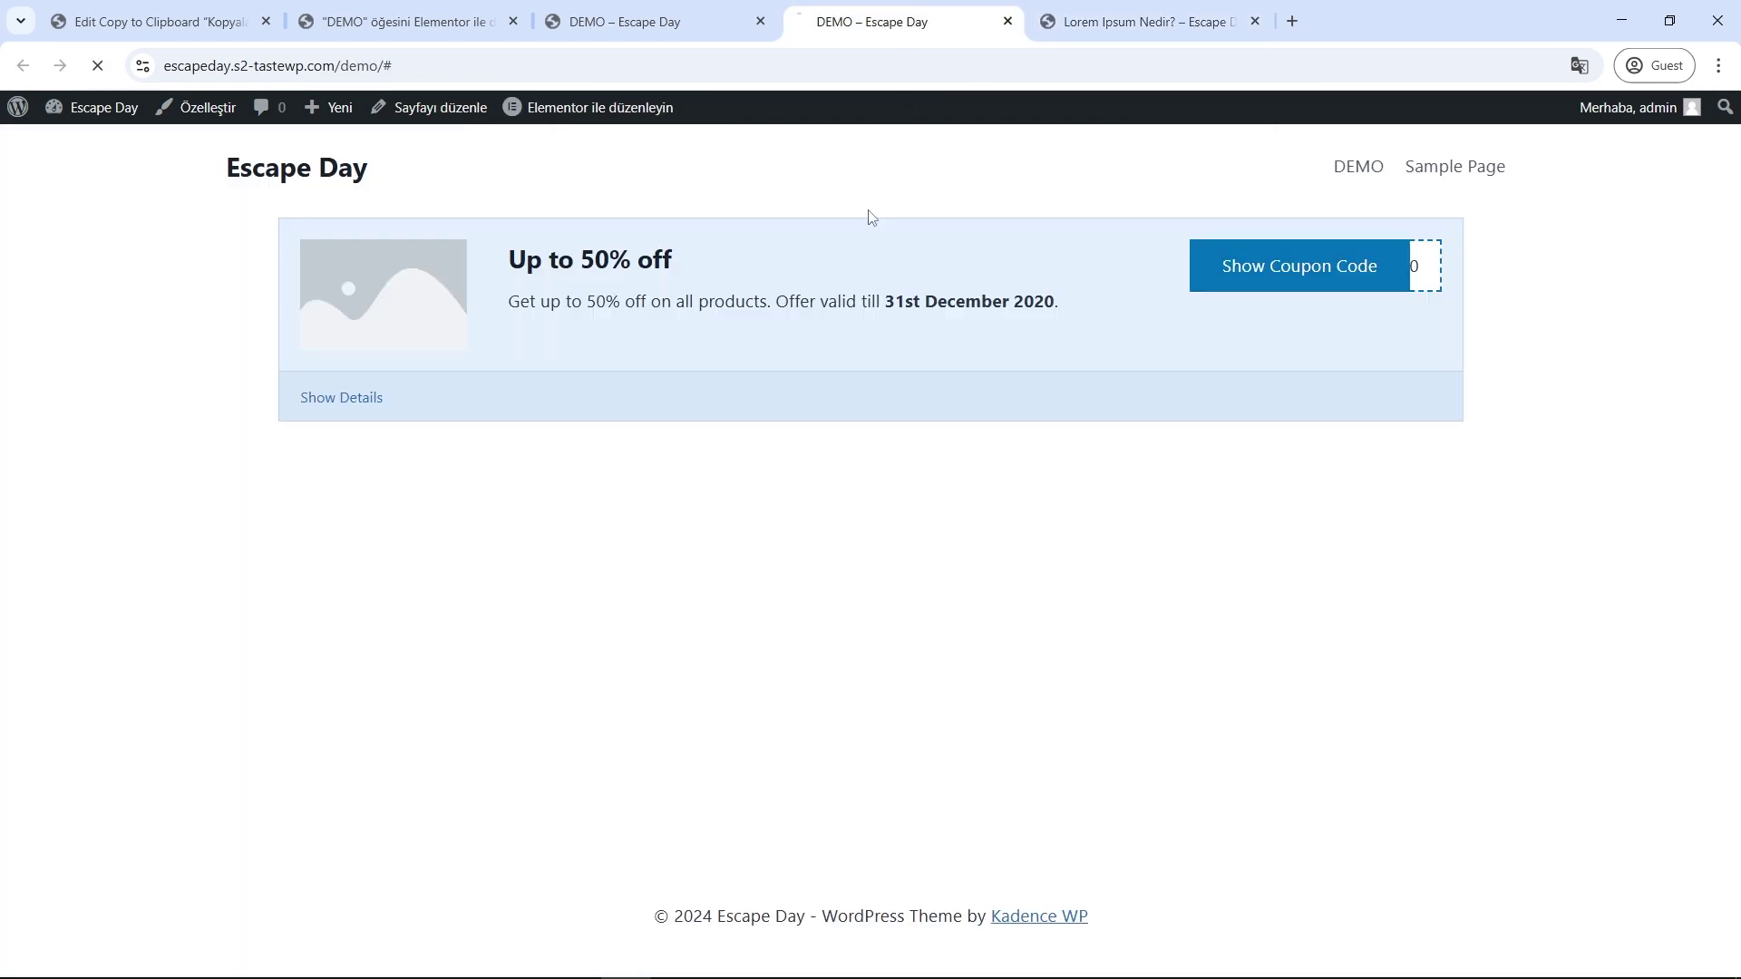
left_click_drag(567, 517, 653, 520)
left_click(654, 520)
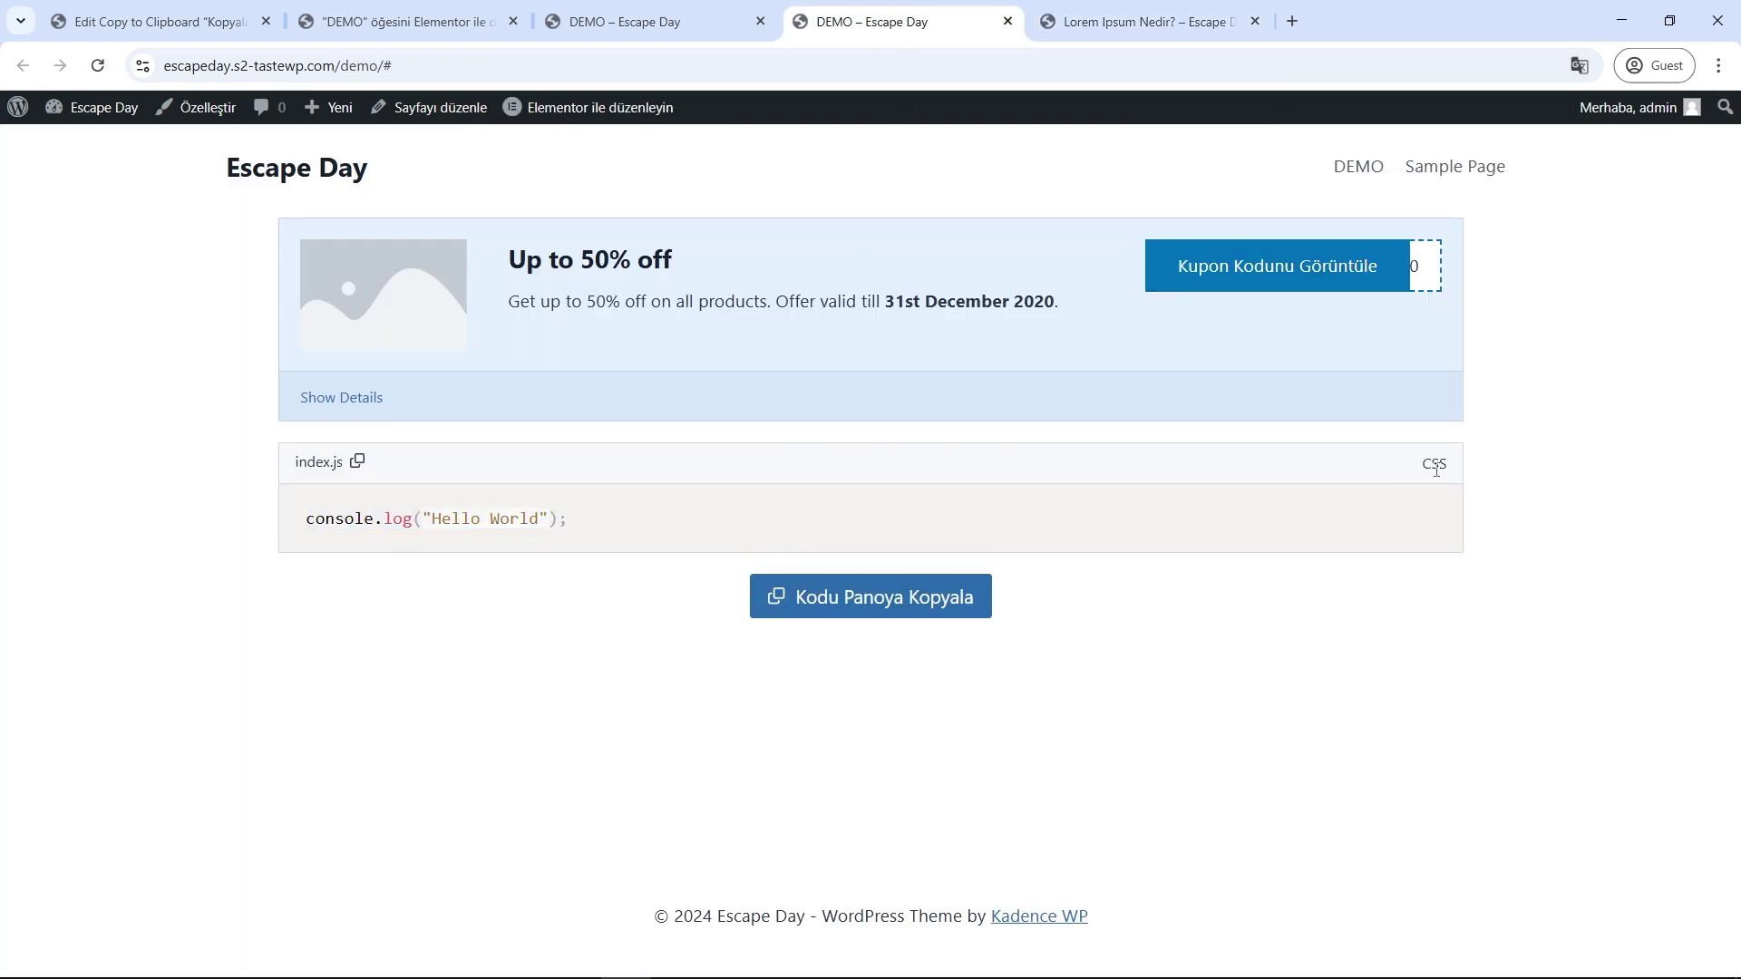
left_click(870, 598)
- Check the live DEMO page in the browser's mobile device view, expanding the offer details and trying the coupon code button
key("F12")
left_click(1193, 106)
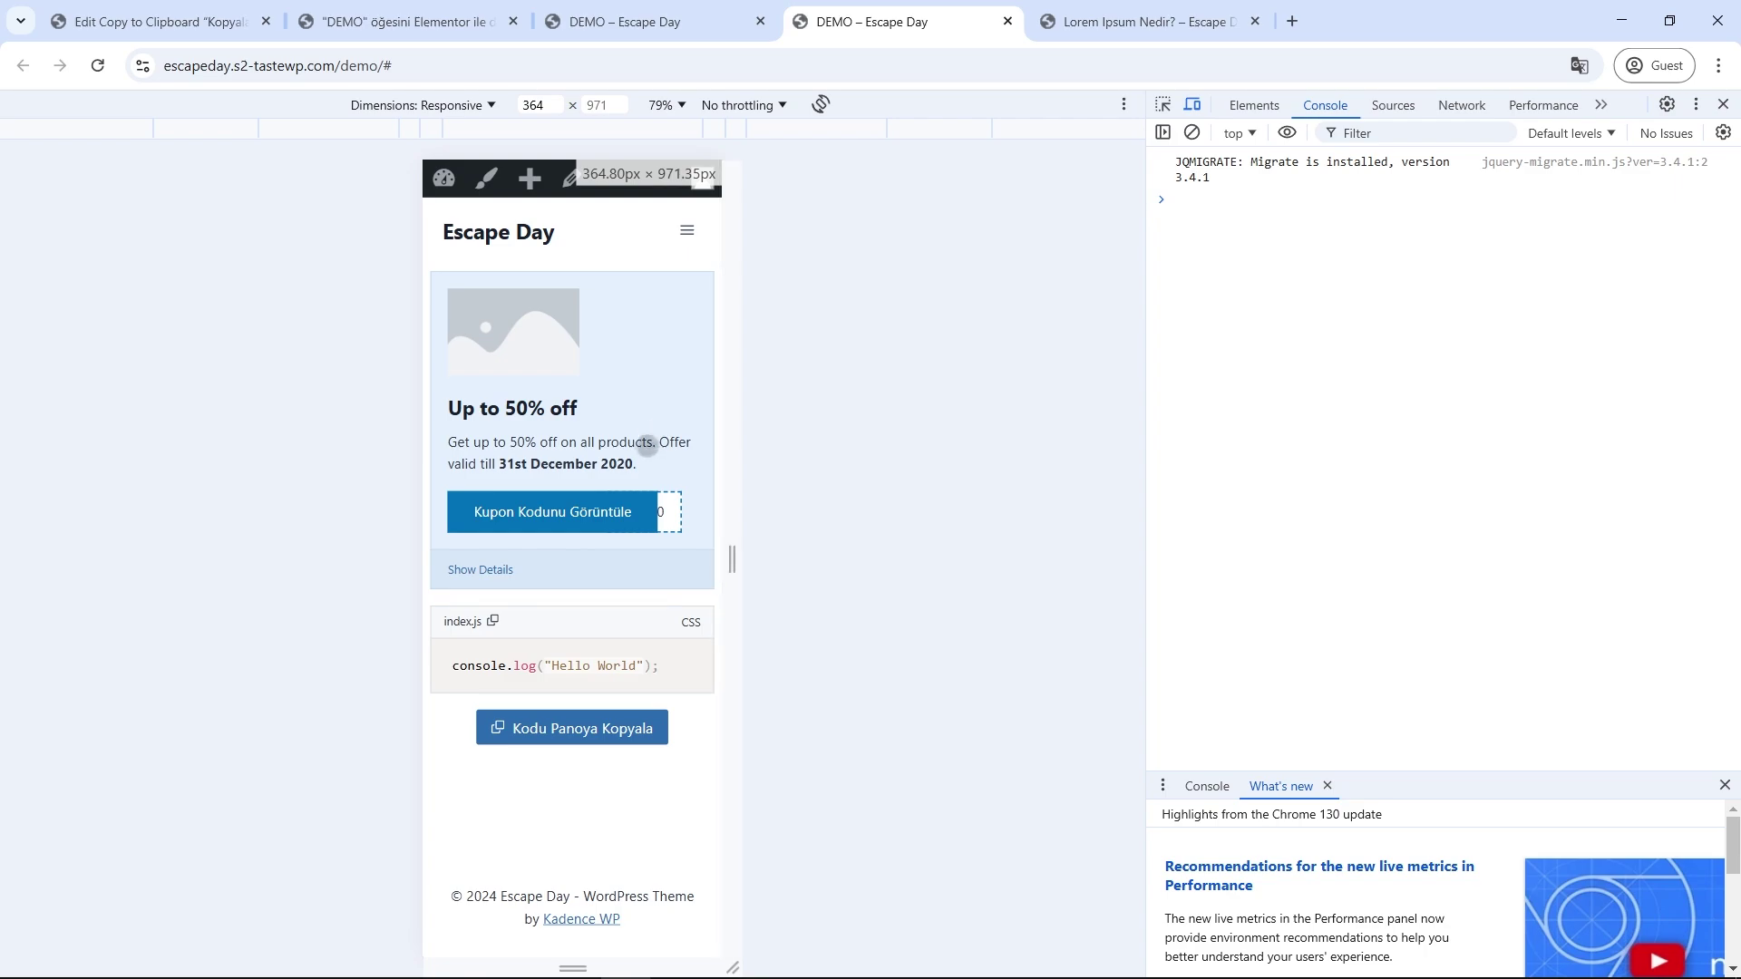
left_click(481, 570)
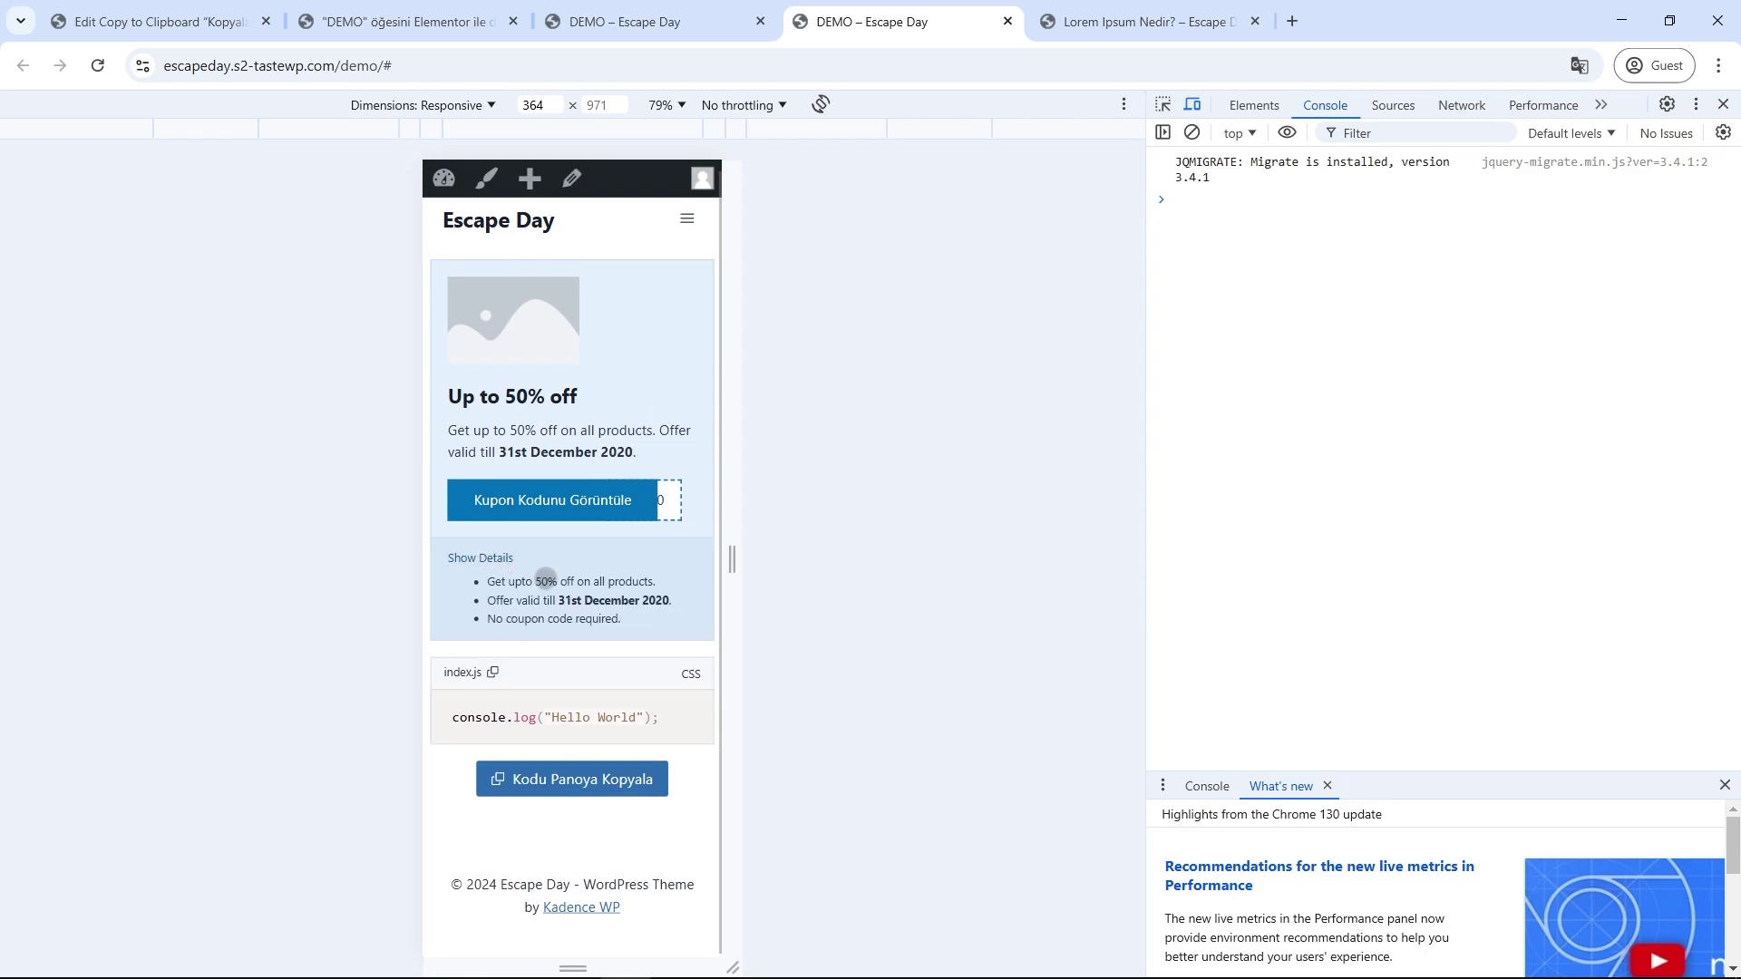
left_click(591, 514)
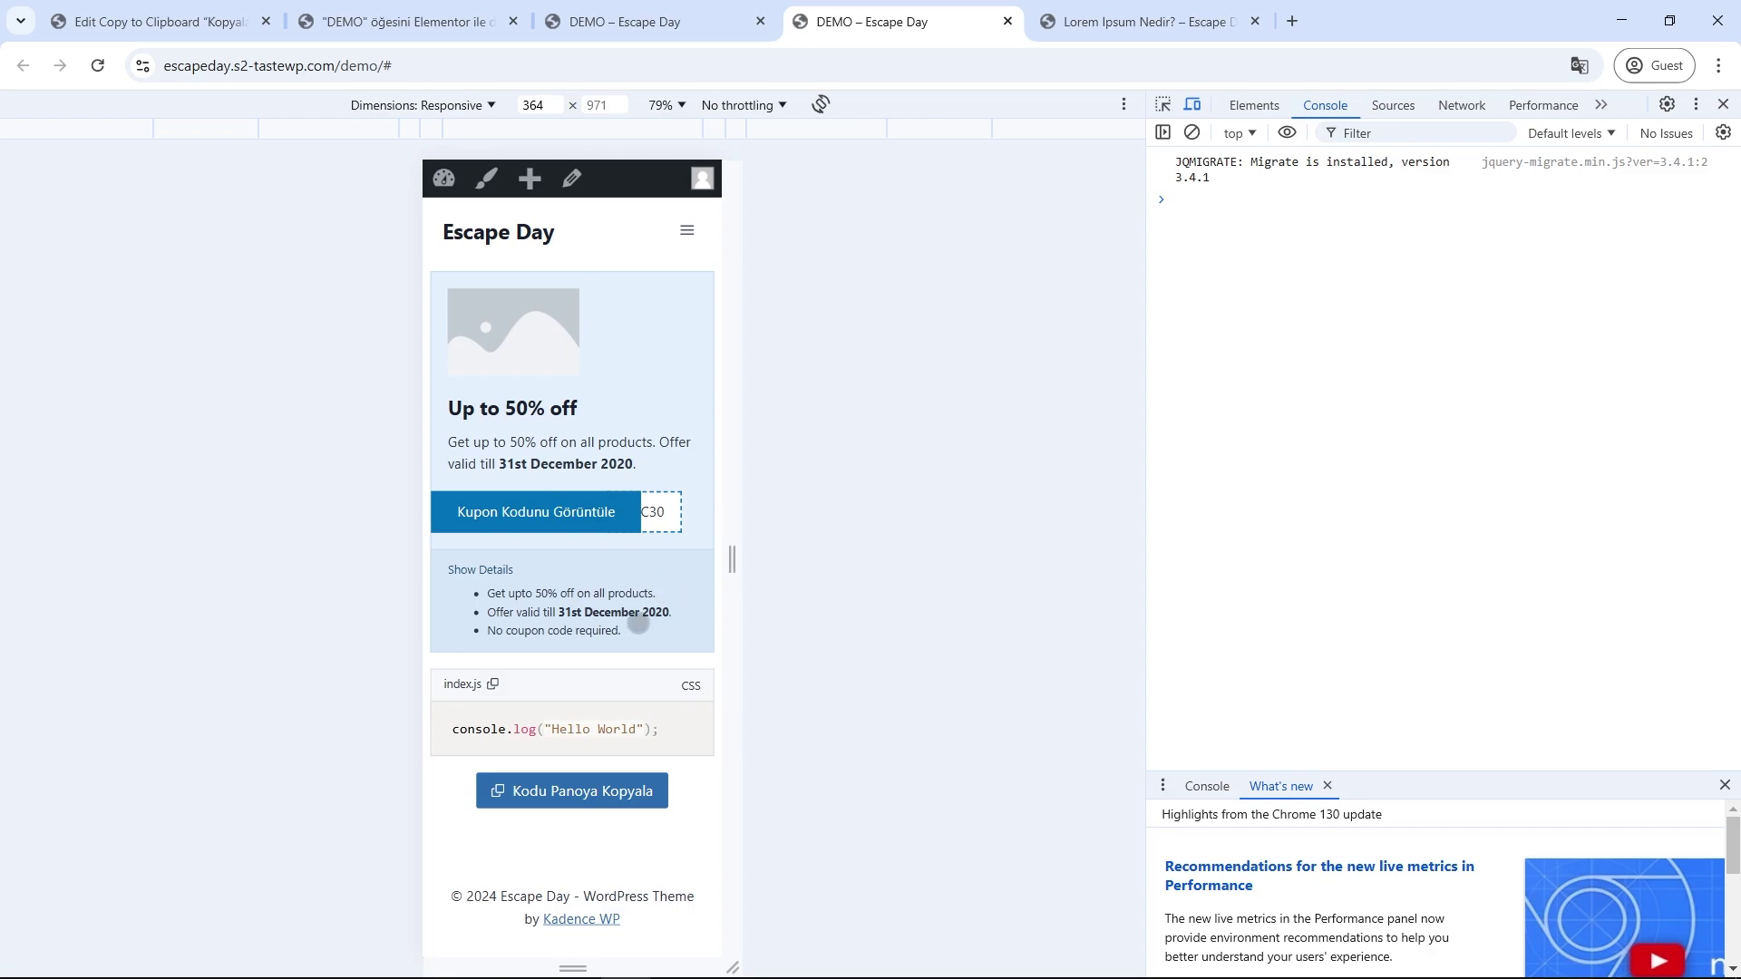
left_click(1723, 104)
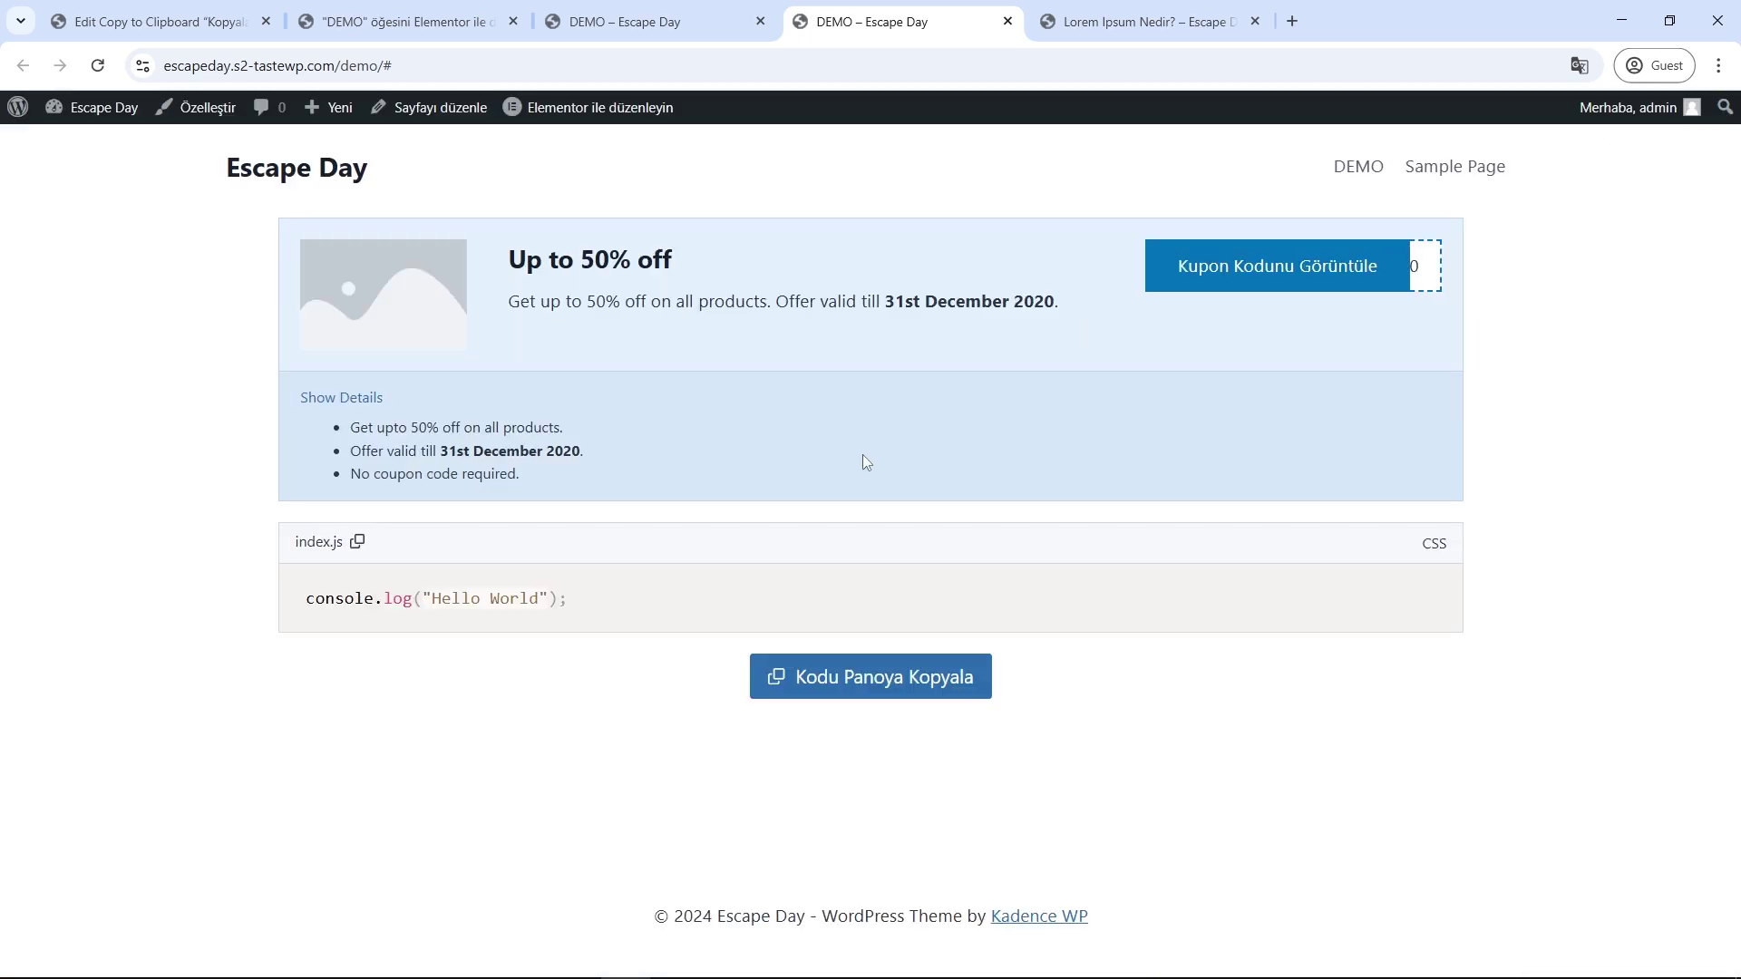
- Review the page editor, the Lorem Ipsum post's copy buttons, the live DEMO page and the "Kopyala" Copy to Clipboard settings
left_click(635, 20)
left_click(442, 11)
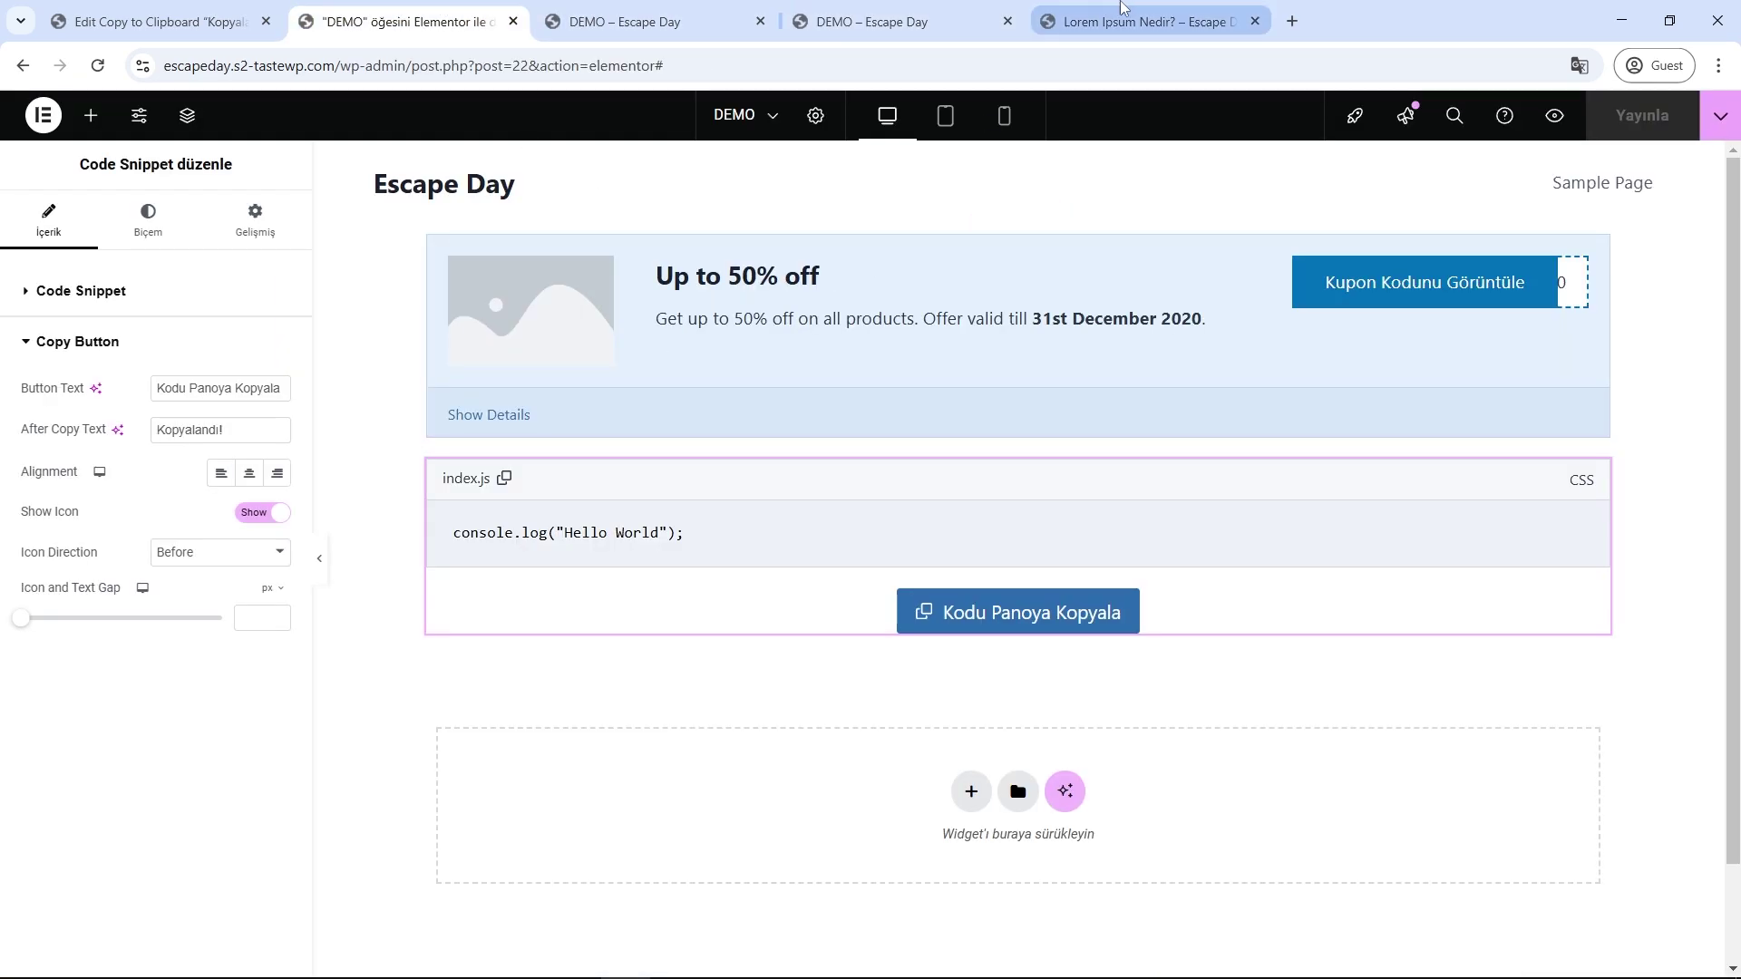
left_click(1138, 20)
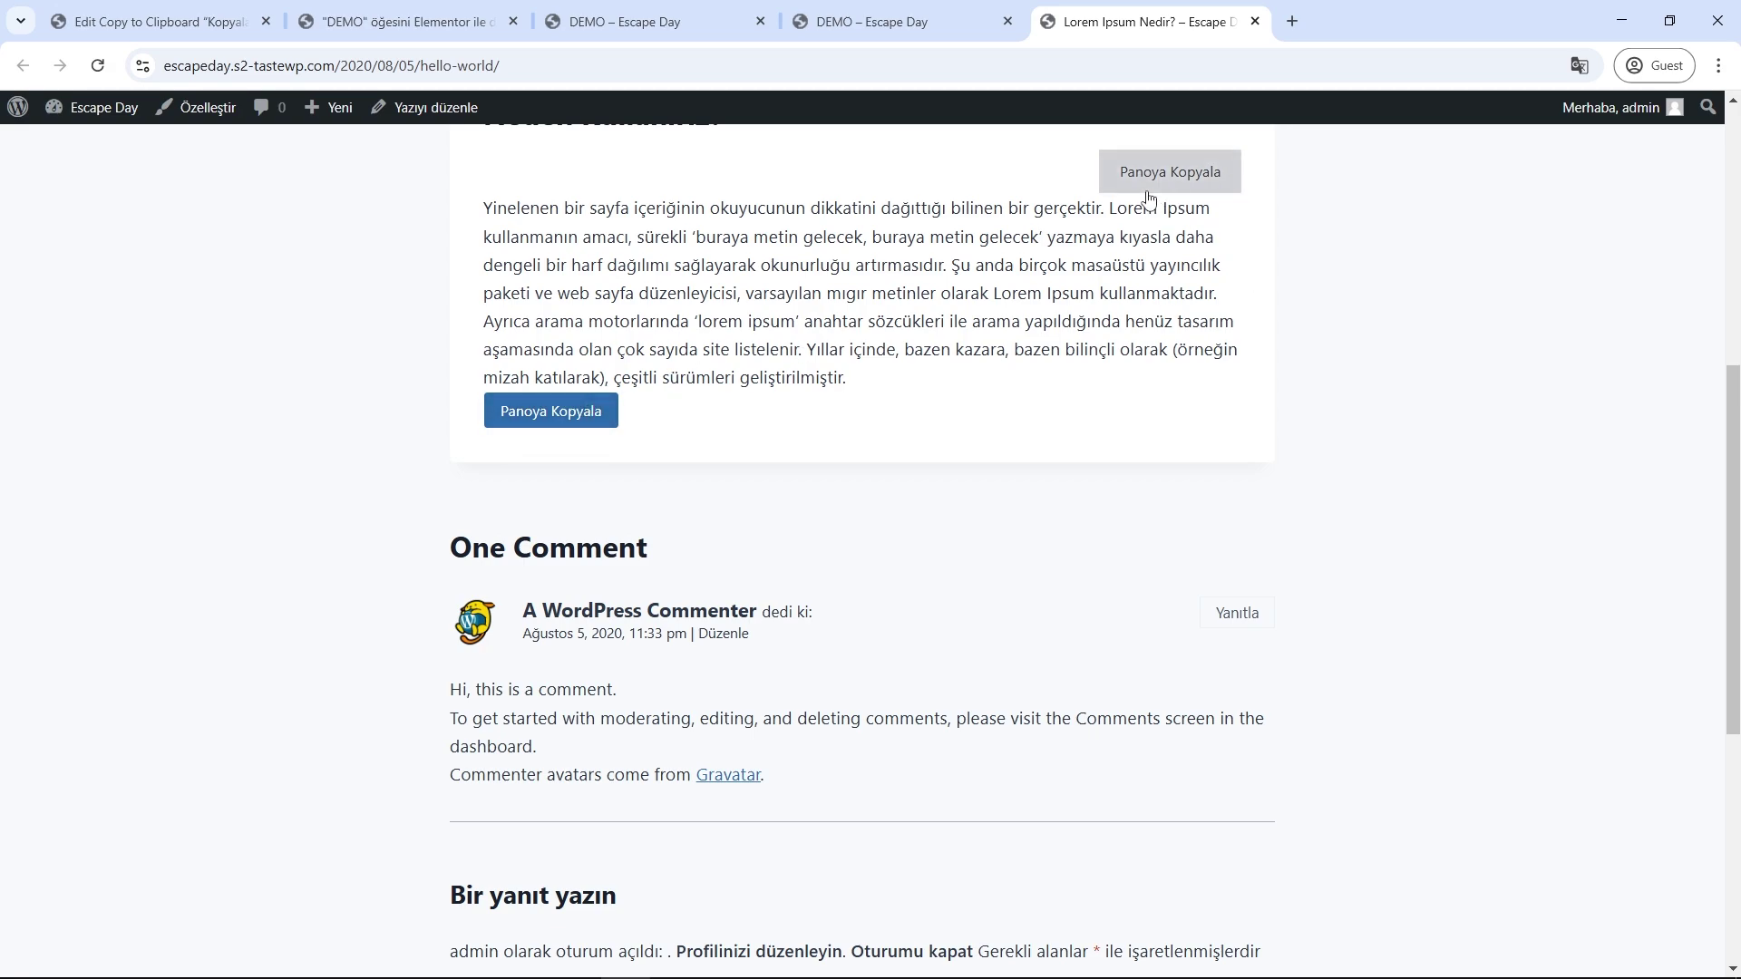
left_click_drag(780, 265, 1010, 292)
left_click(1038, 235)
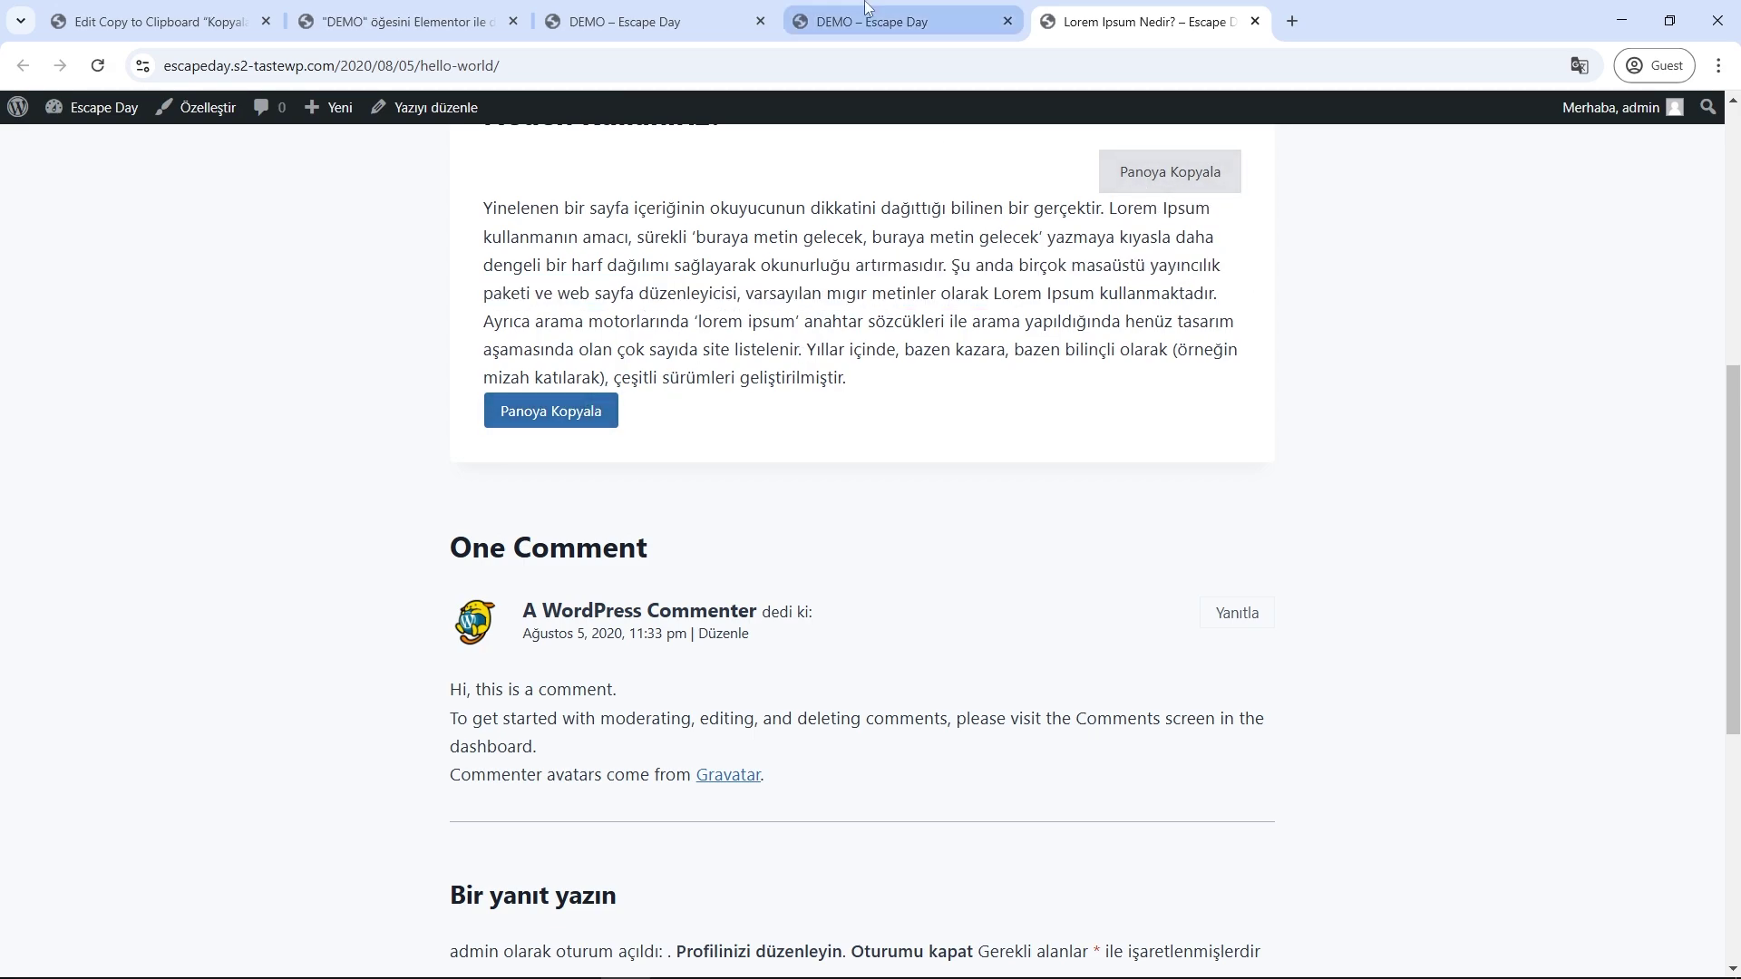
key("ctrl+shift+Tab")
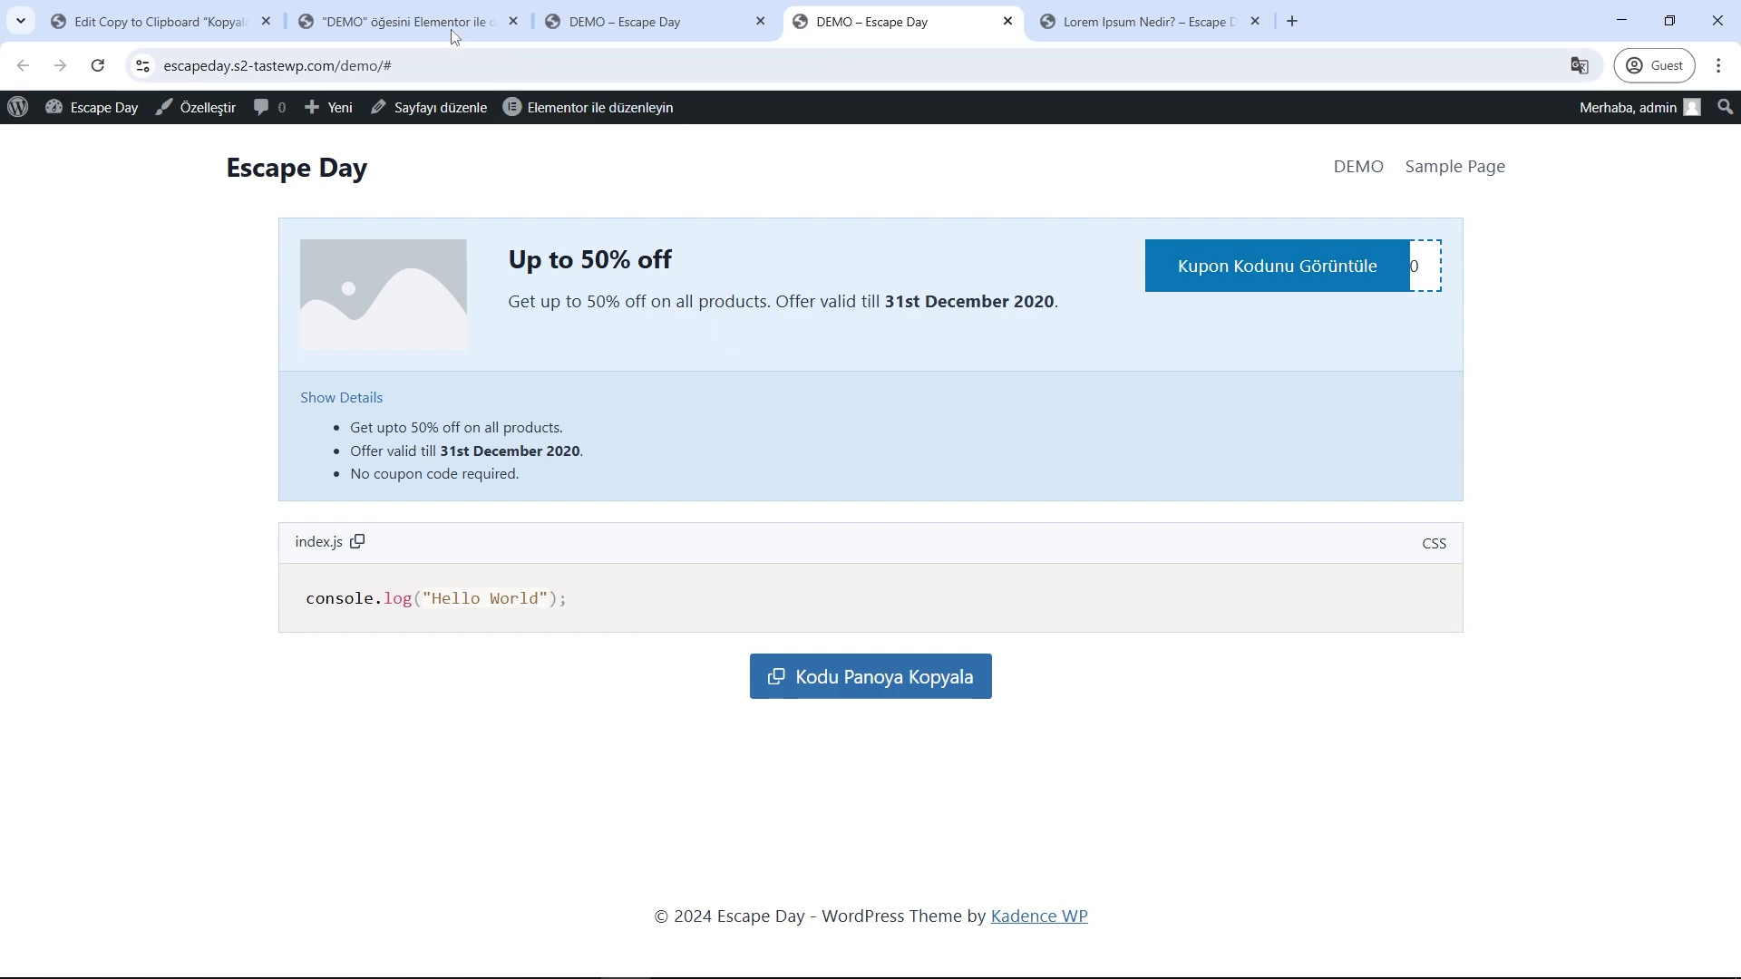
key("ctrl+1")
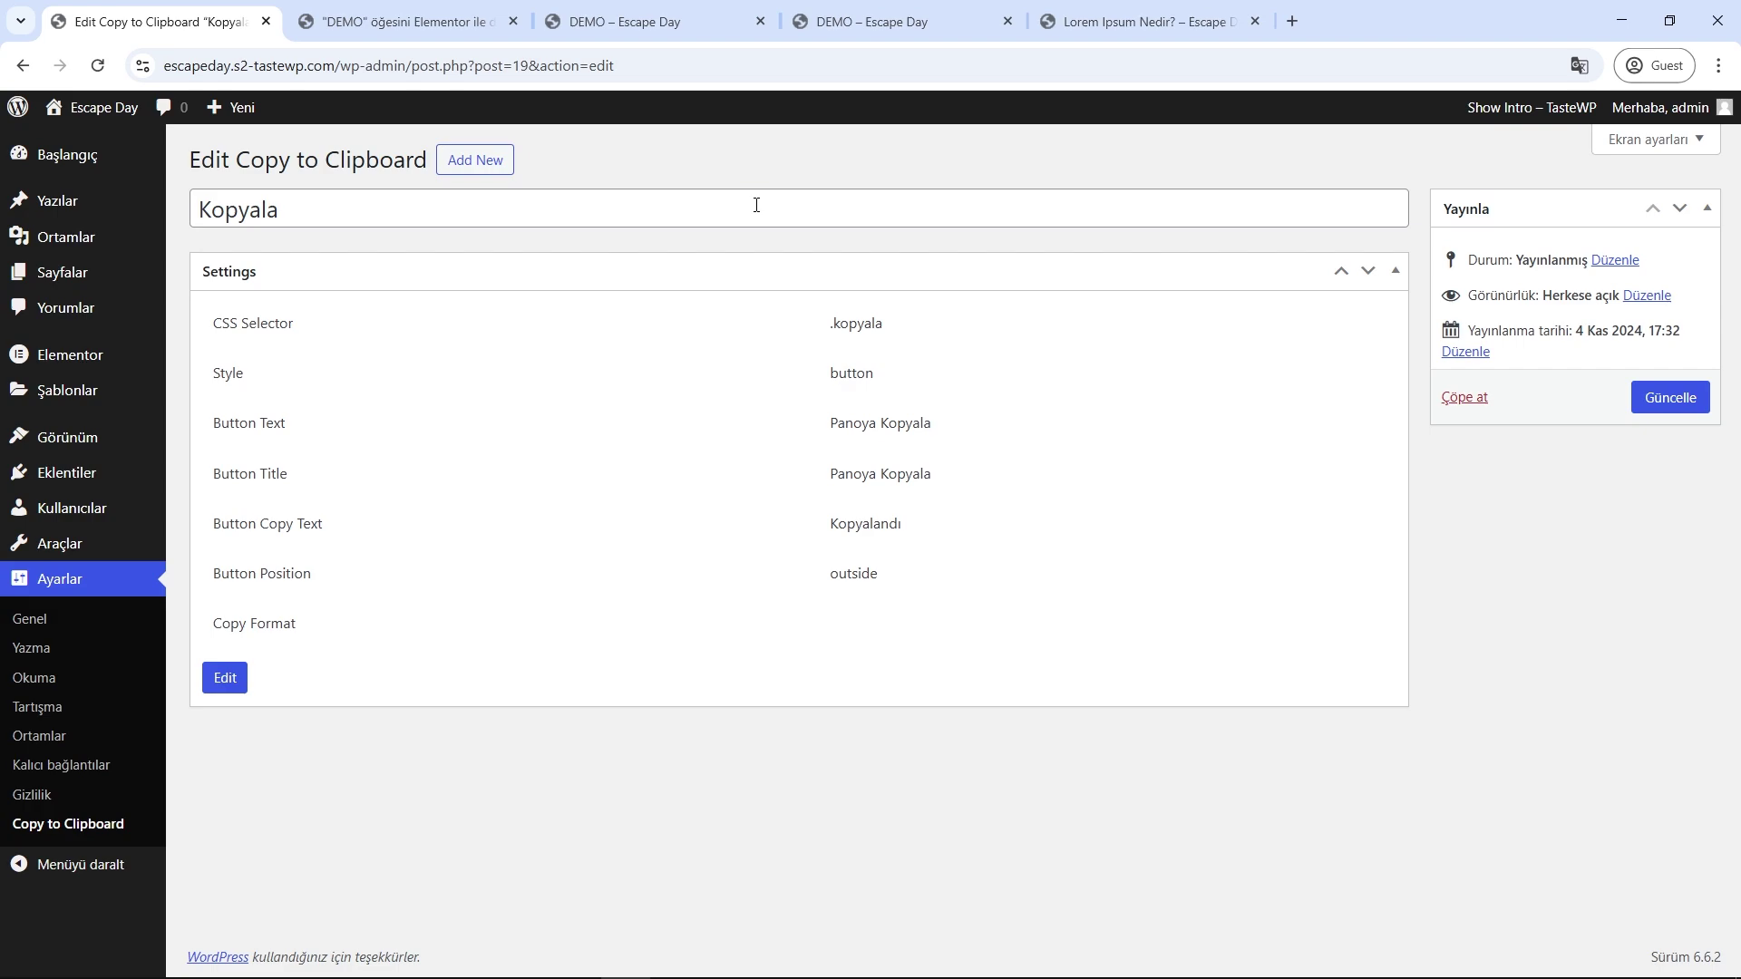